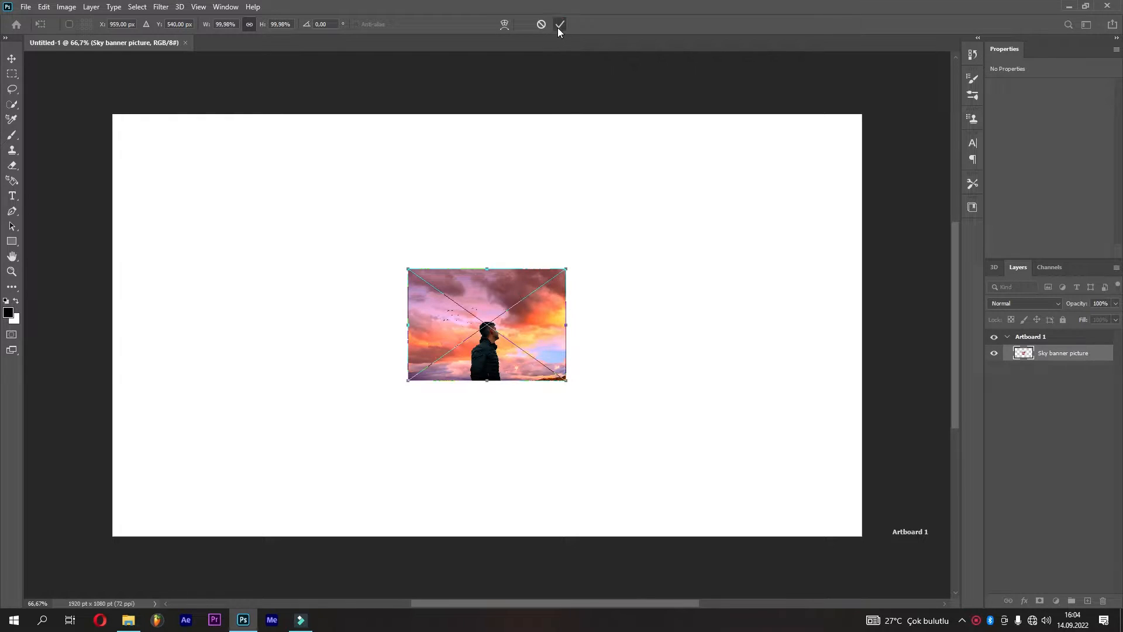
# Step: Convert the Sky banner picture layer to a smart object and scale it up proportionally until it covers the whole artboard
pyautogui.rightClick(1082, 356)
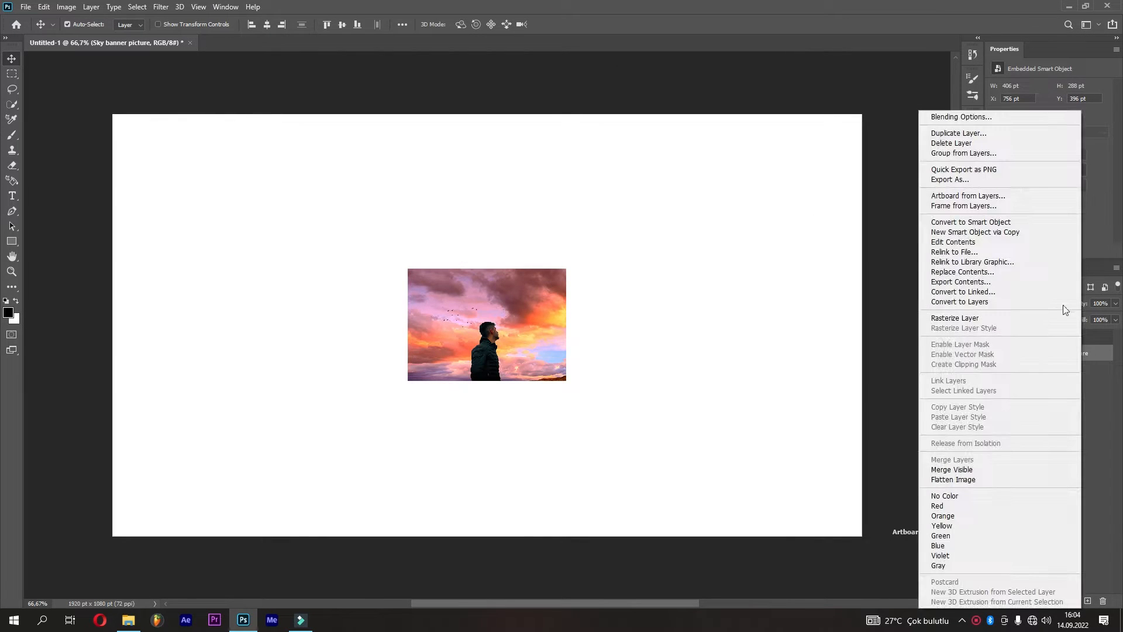
pyautogui.click(1013, 222)
pyautogui.click(44, 6)
pyautogui.click(139, 262)
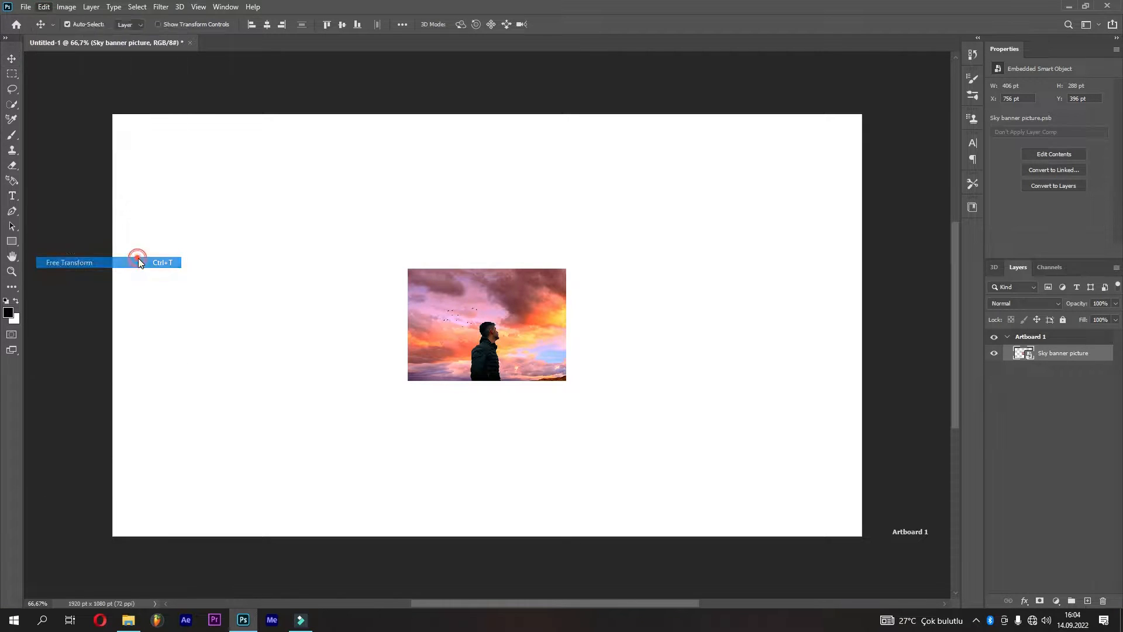
pyautogui.moveTo(564, 270); pyautogui.dragTo(881, 82)
pyautogui.click(557, 24)
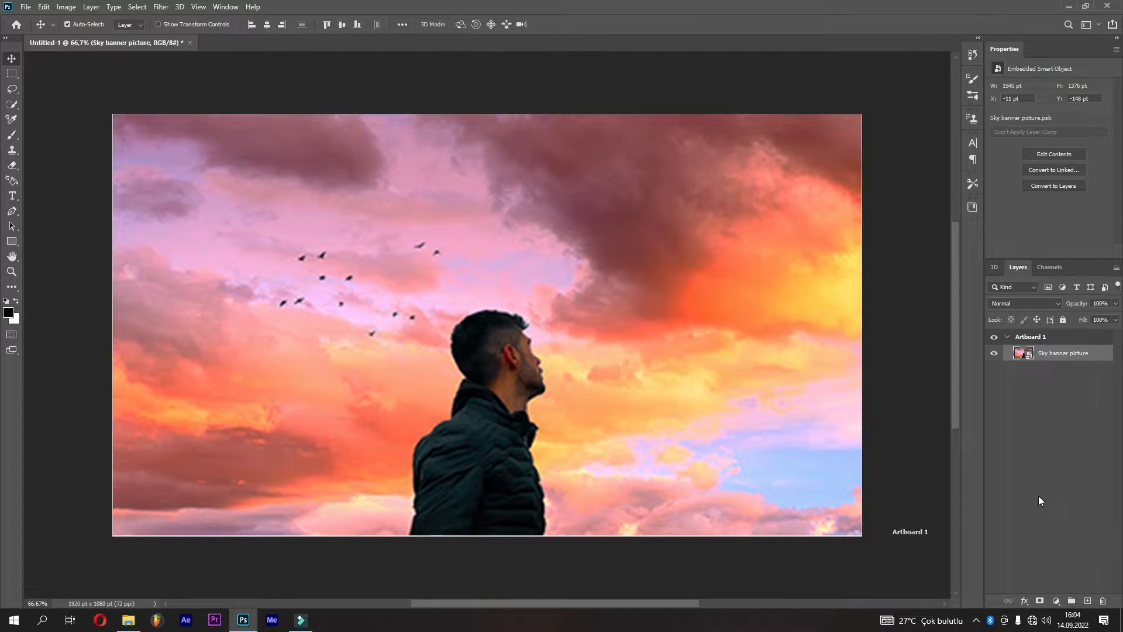
# Step: In Camera Raw for the picture, set Contrast +4, Highlights -15, Shadows +6, Whites -2, Blacks -29, Vibrance +5 and Saturation +5
pyautogui.click(1025, 354)
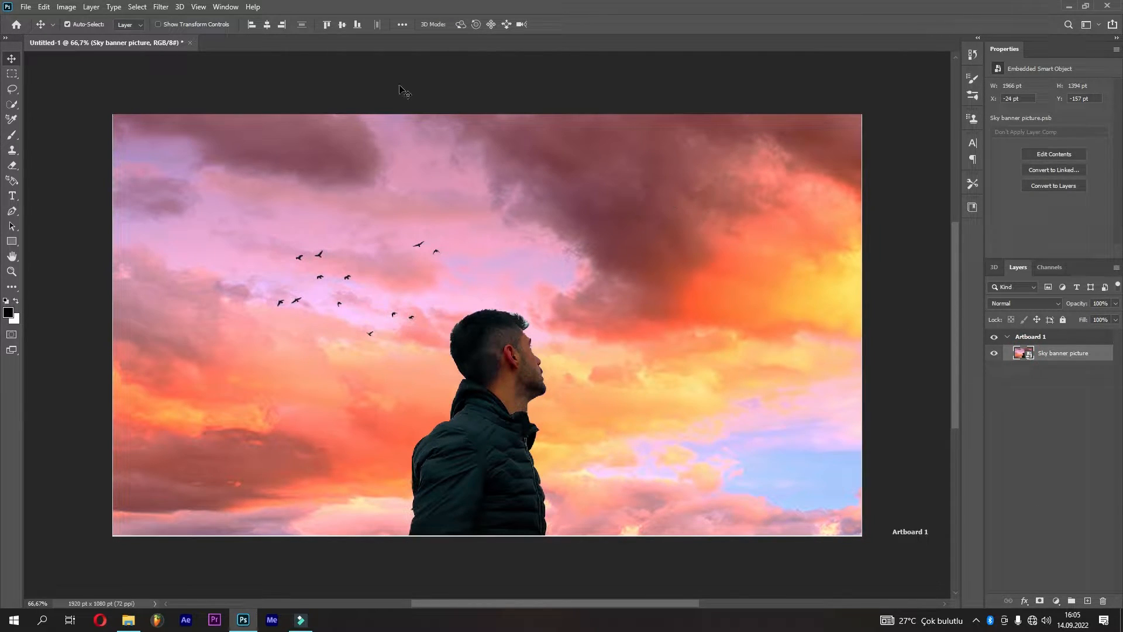
pyautogui.click(157, 6)
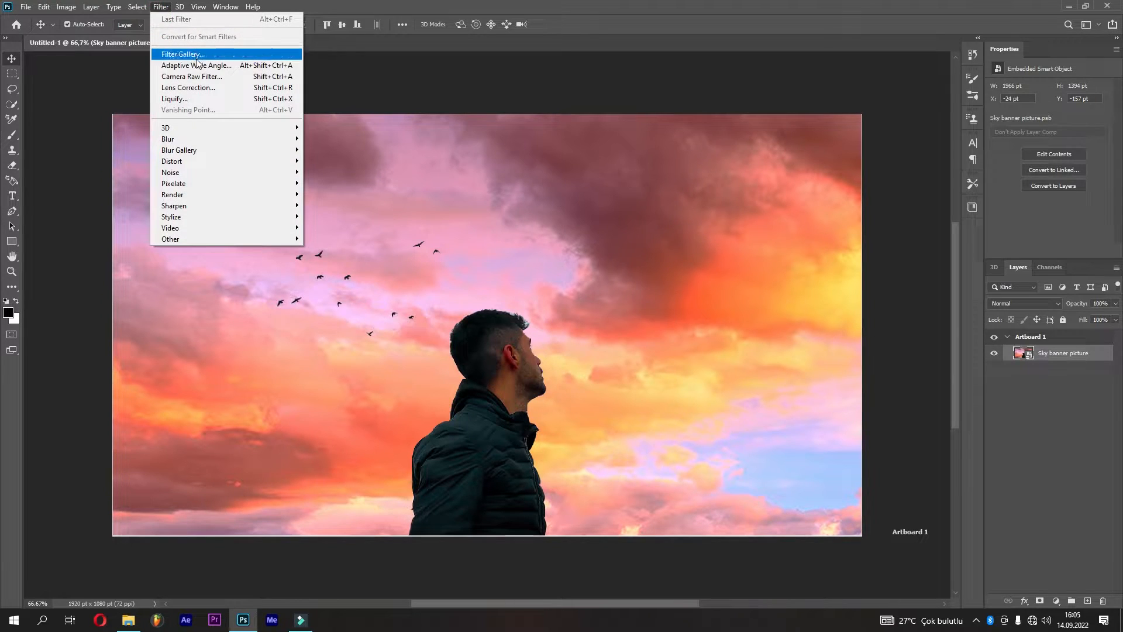
pyautogui.click(199, 77)
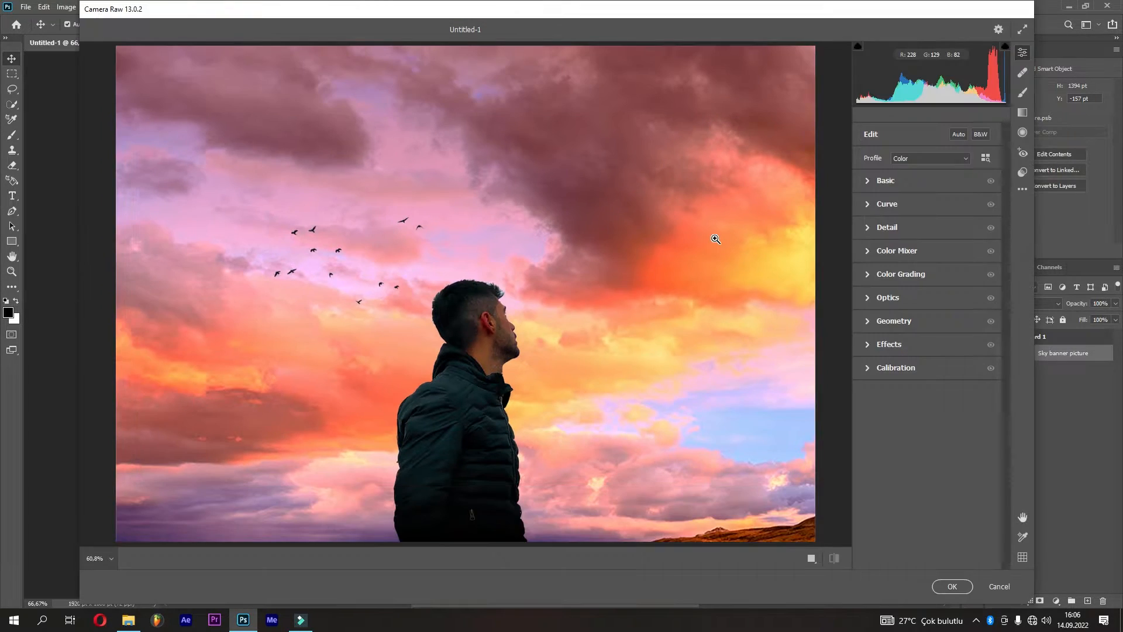
pyautogui.click(867, 181)
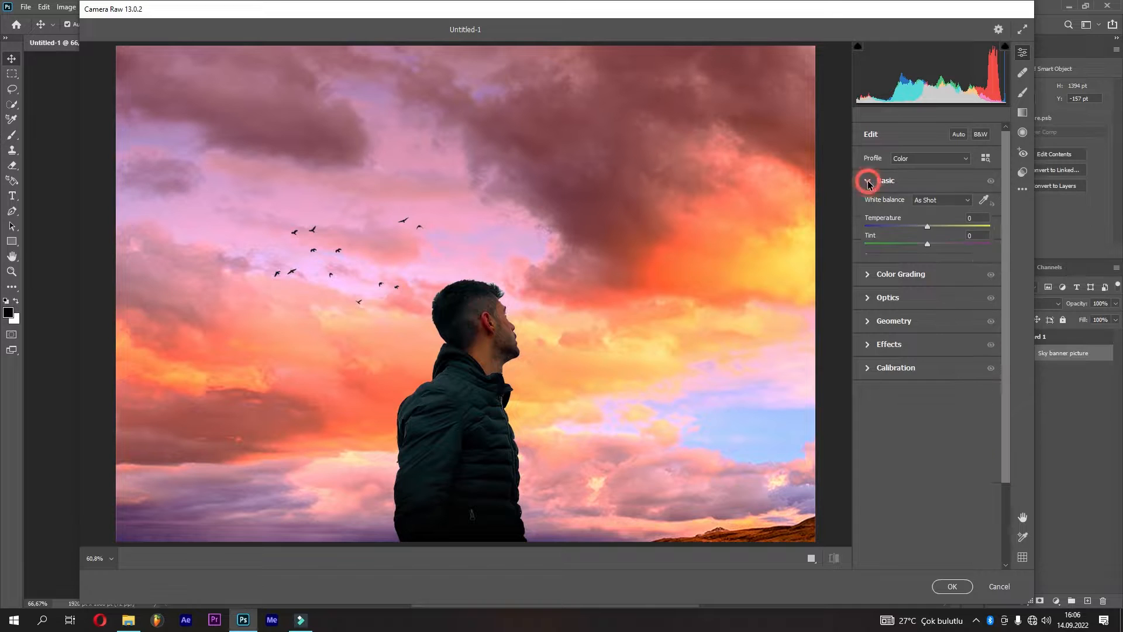
pyautogui.moveTo(928, 291); pyautogui.dragTo(909, 362)
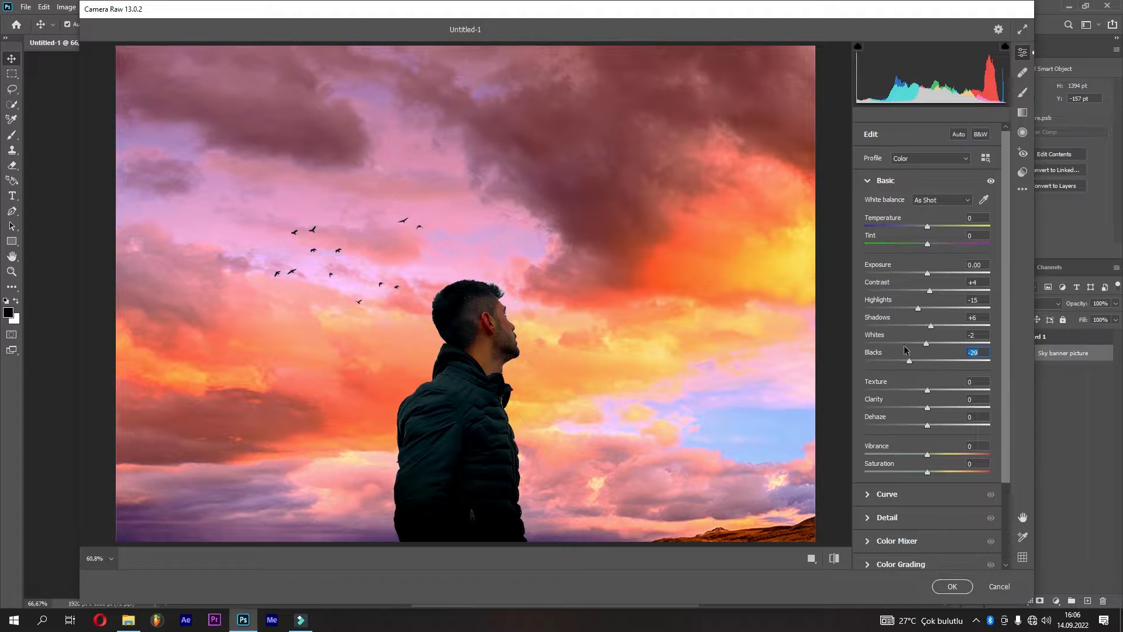
pyautogui.moveTo(927, 455); pyautogui.dragTo(932, 475)
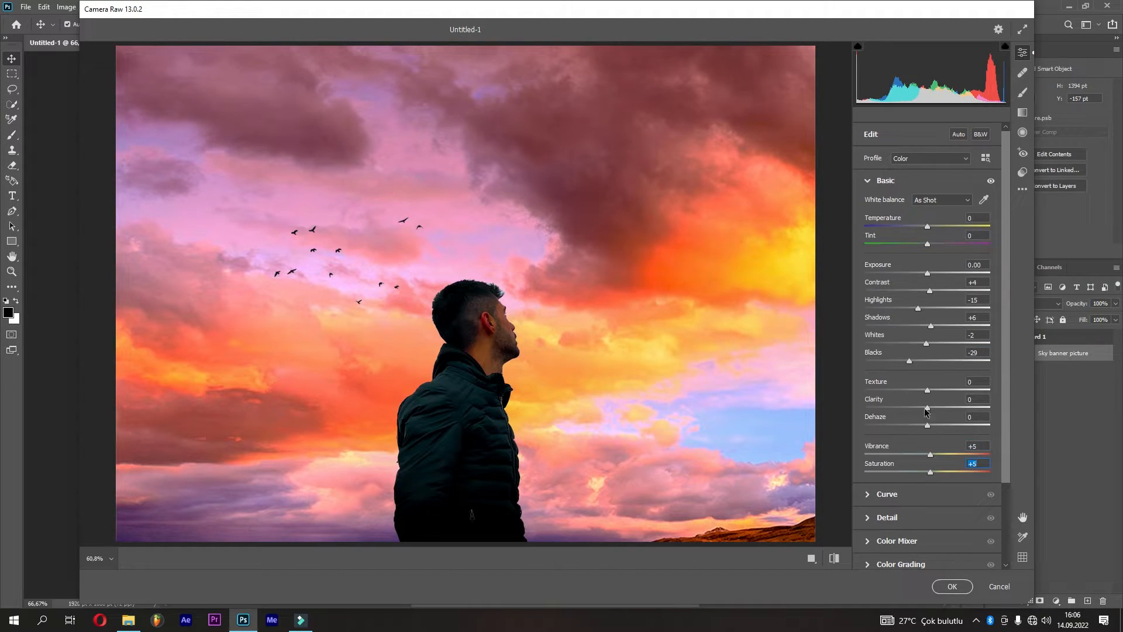
# Step: Set the Optics vignette to -61 and apply the Camera Raw filter to the picture
pyautogui.scroll(-3, 904, 381)
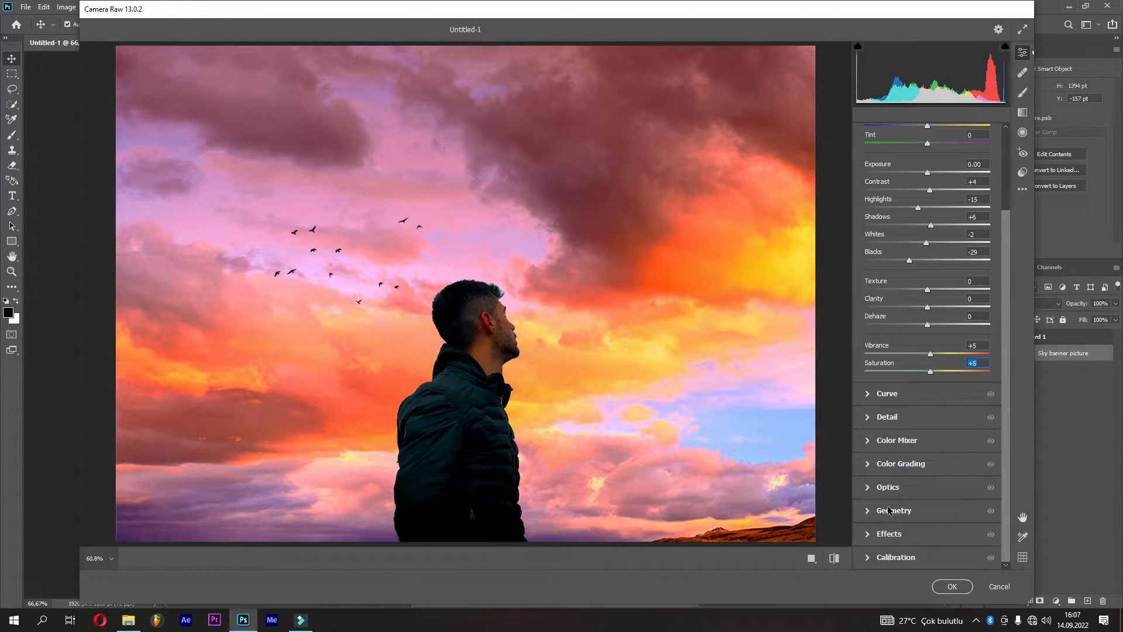
pyautogui.click(894, 496)
pyautogui.moveTo(927, 351); pyautogui.dragTo(894, 350)
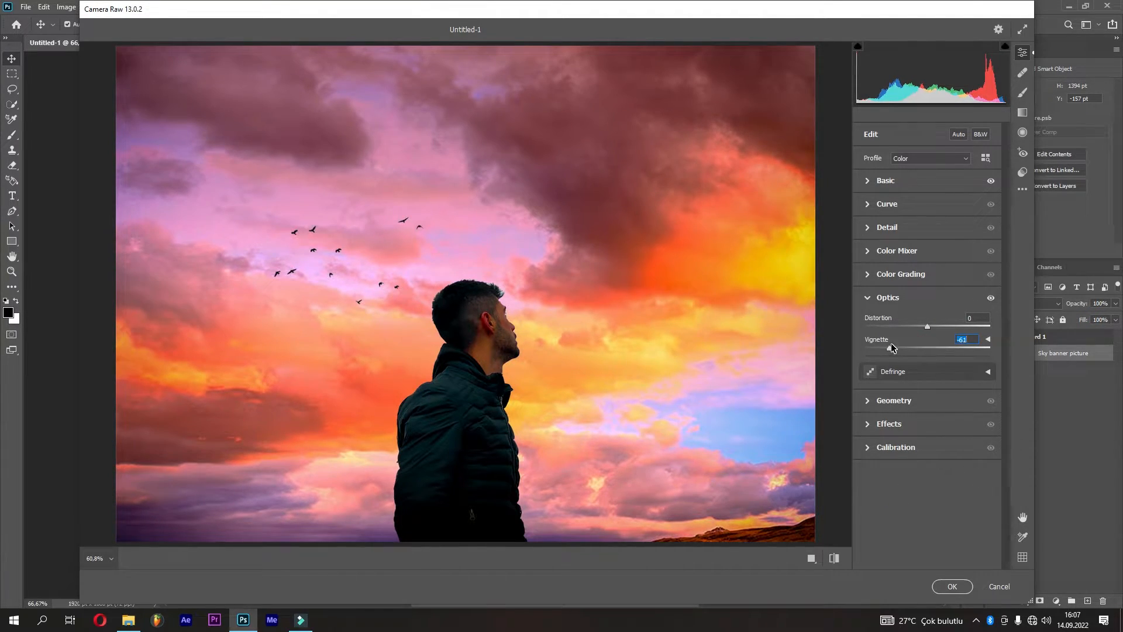
pyautogui.click(952, 586)
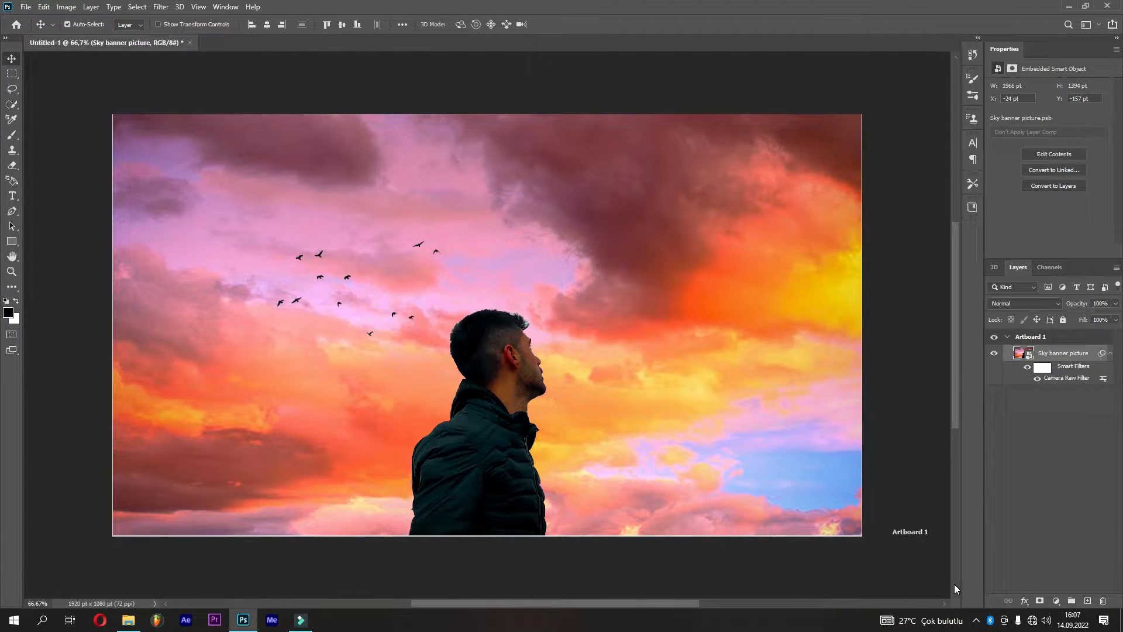
# Step: Apply a Gaussian Blur with a radius of 8.8 pixels to the Sky banner picture, comparing it with the preview
pyautogui.click(161, 6)
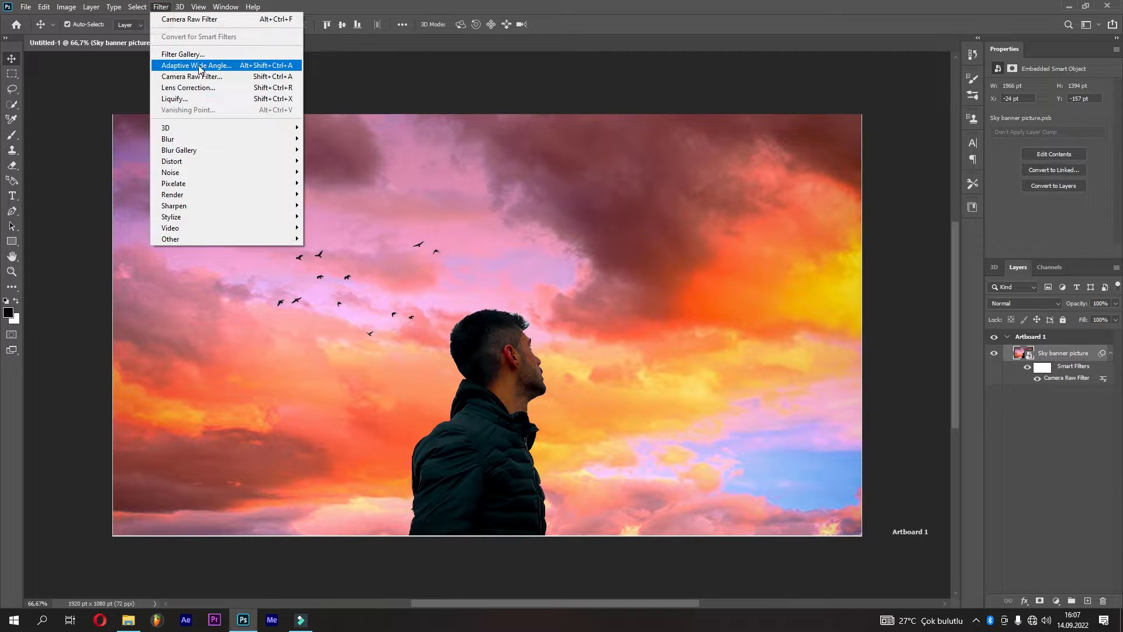
pyautogui.moveTo(197, 145)
pyautogui.click(328, 183)
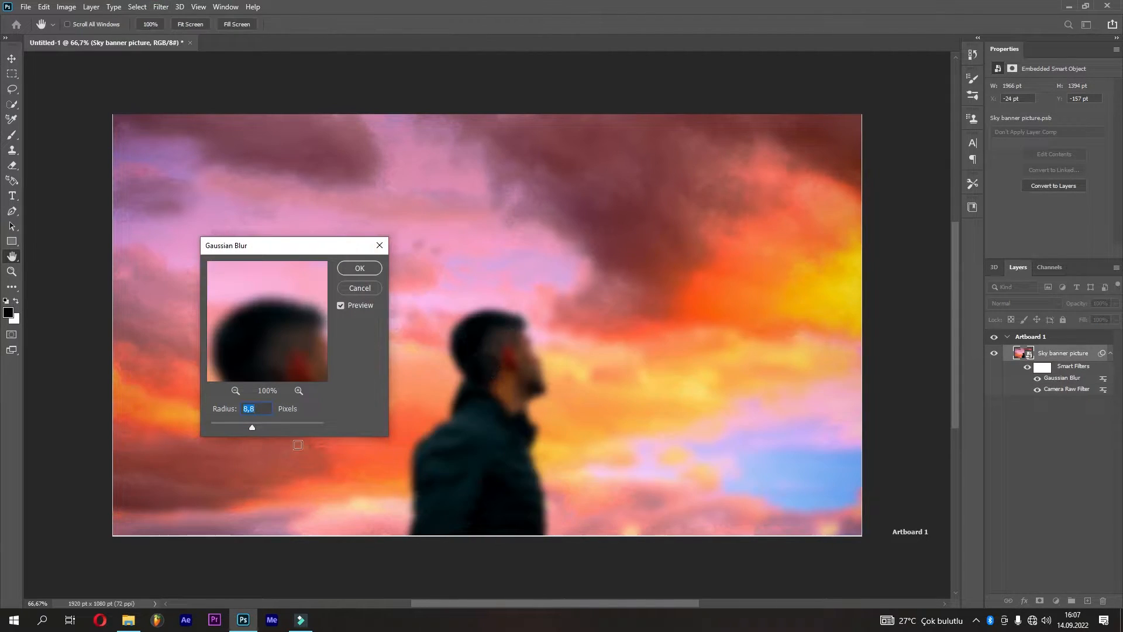
pyautogui.moveTo(254, 427); pyautogui.dragTo(251, 426)
pyautogui.press('Up')
pyautogui.press('Up')
pyautogui.click(341, 306)
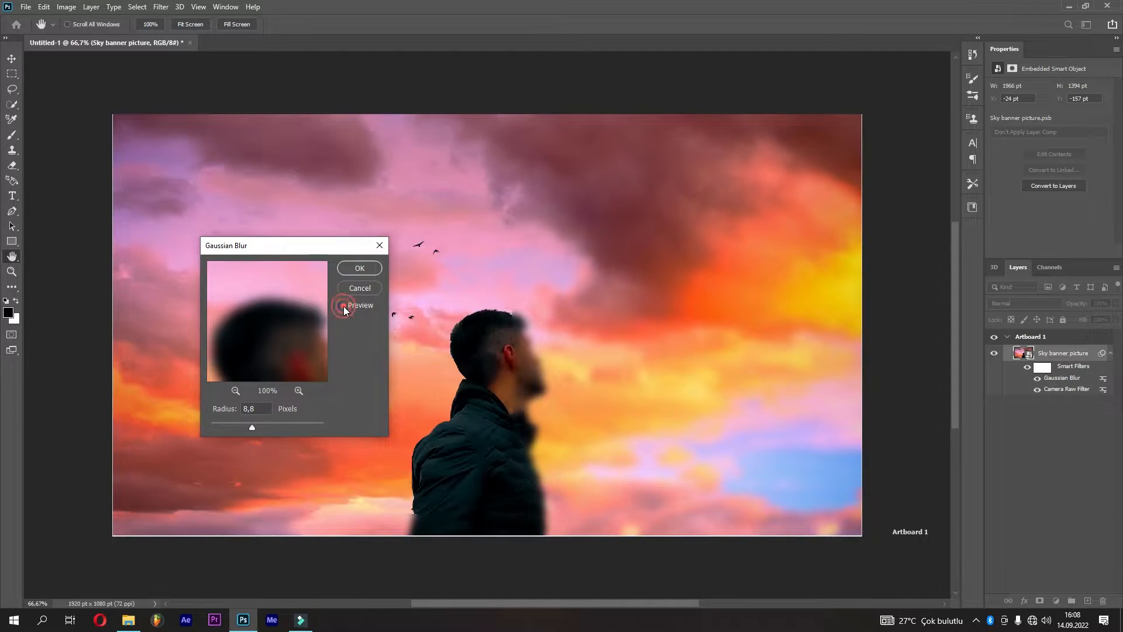
pyautogui.click(357, 268)
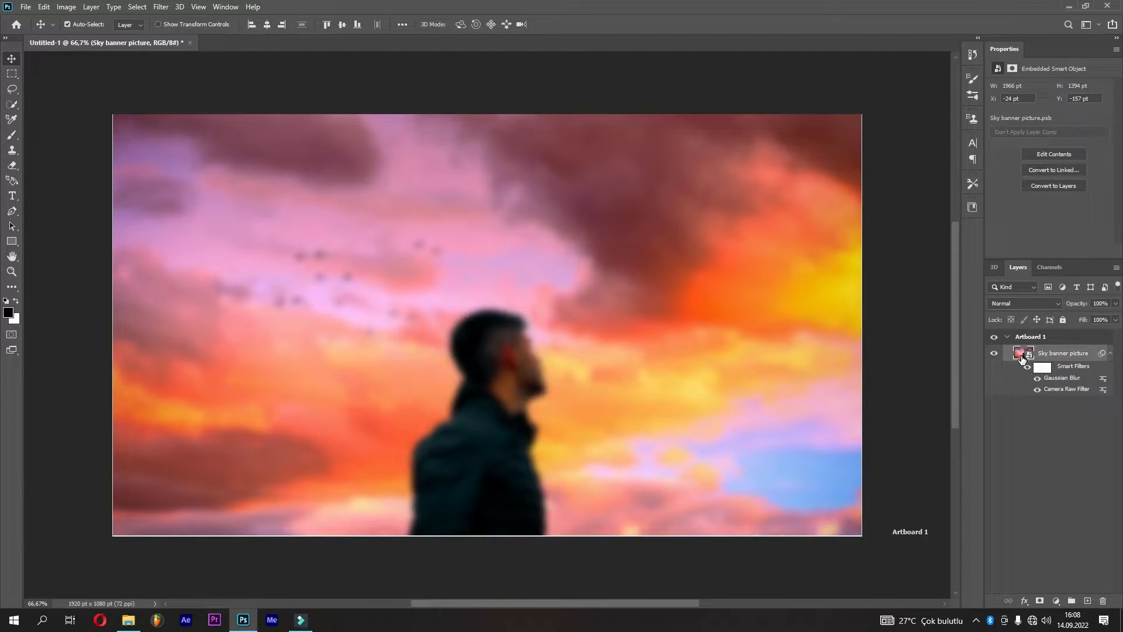
# Step: Add a Hue/Saturation adjustment layer with Hue -5 and clip it to the Sky banner picture
pyautogui.click(1062, 599)
pyautogui.click(1063, 487)
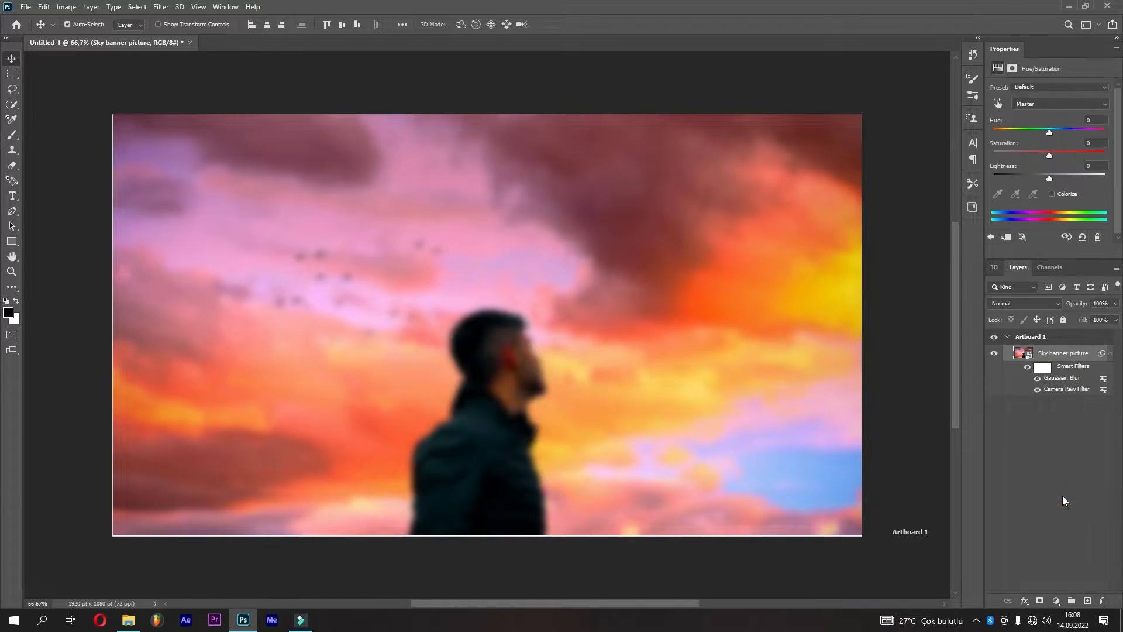
pyautogui.moveTo(1049, 134); pyautogui.dragTo(1047, 131)
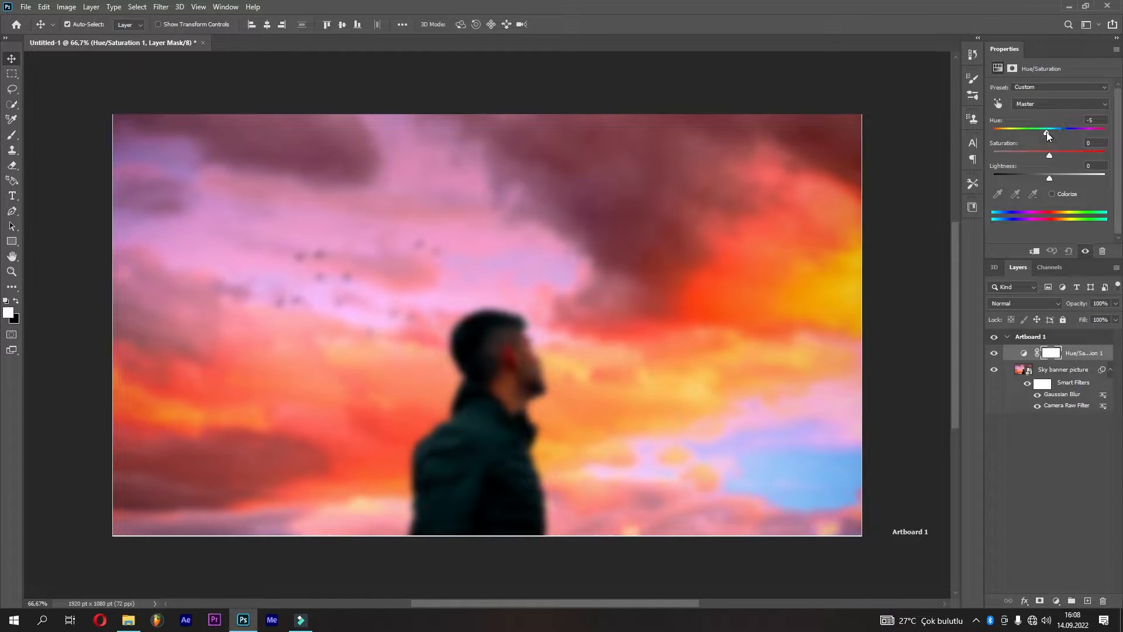
pyautogui.click(1034, 251)
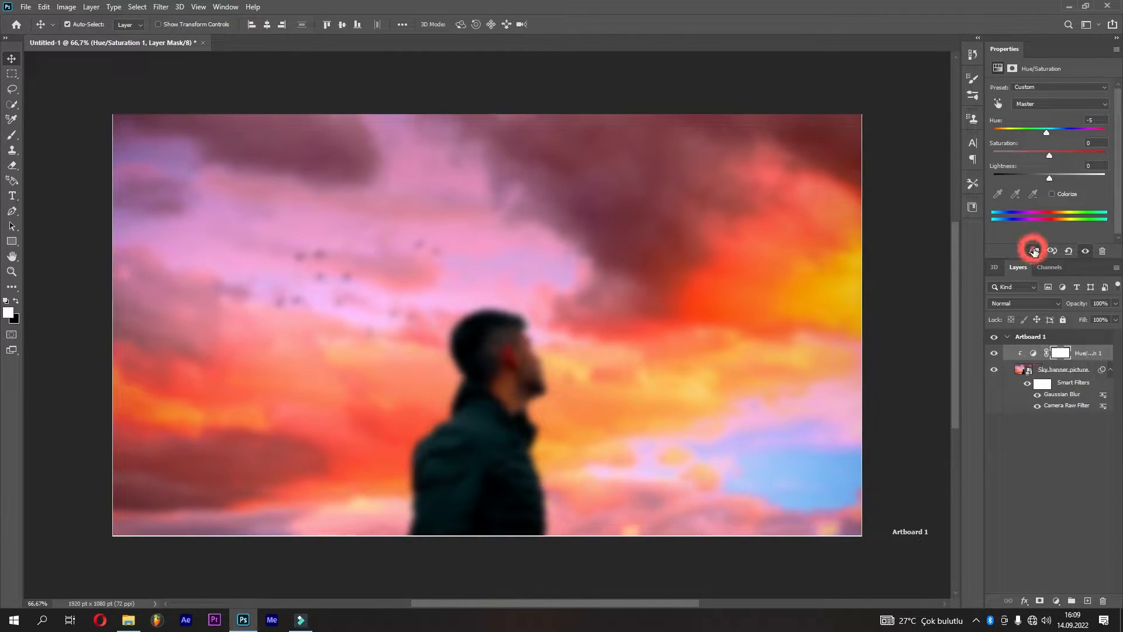
# Step: Group the Hue/Saturation layer and the Sky banner picture, and name the group Background
pyautogui.click(1065, 352)
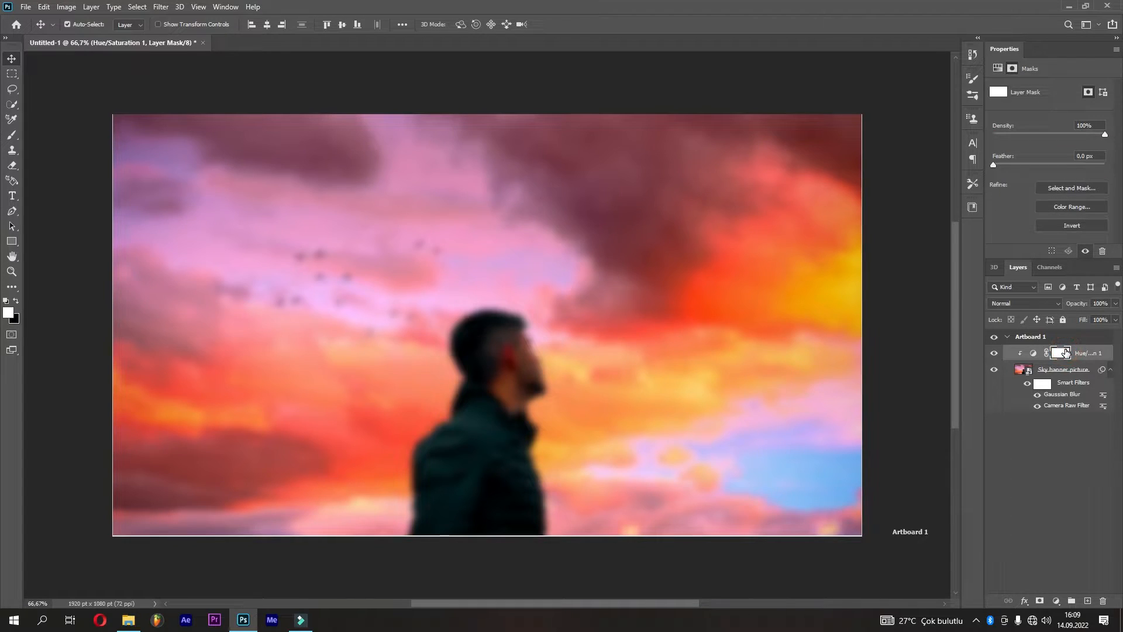
pyautogui.keyDown('ctrl'); pyautogui.click(1072, 369); pyautogui.keyUp('ctrl')
pyautogui.moveTo(1072, 370); pyautogui.dragTo(1076, 602)
pyautogui.doubleClick(1047, 352)
pyautogui.write('Backgroun')
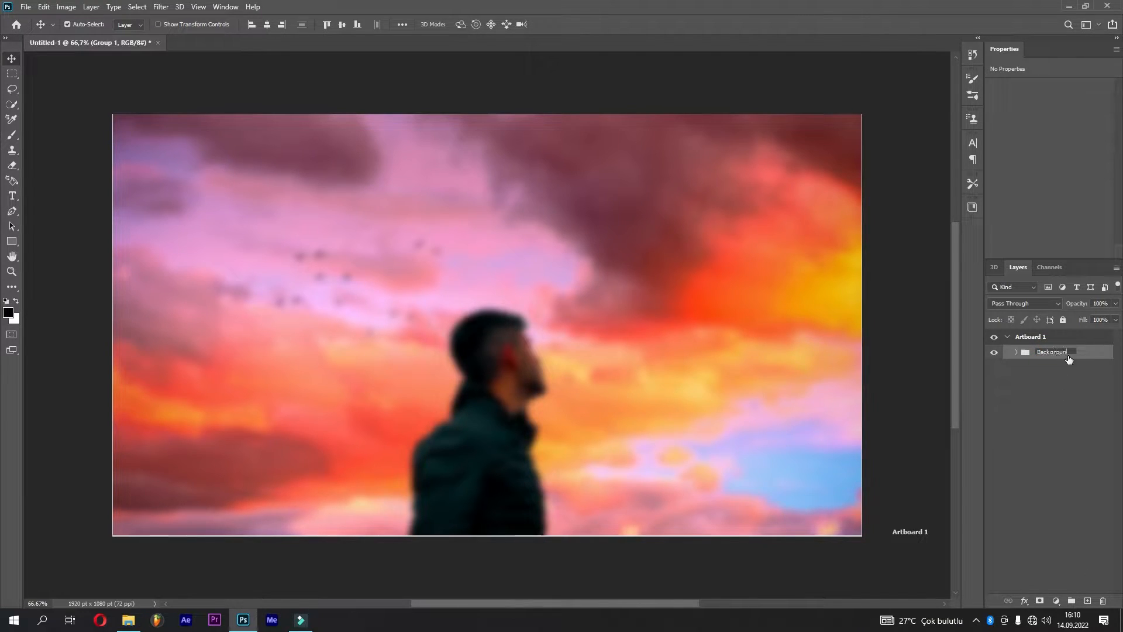
pyautogui.press('Return')
pyautogui.click(1058, 351)
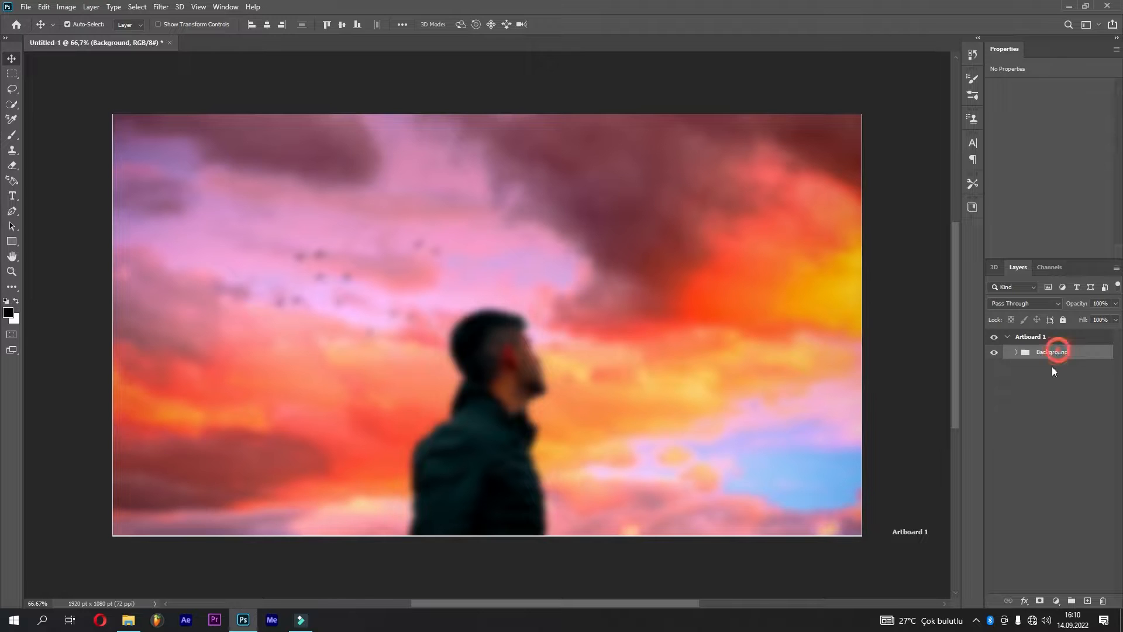
# Step: Draw a white rectangle over the middle of the artboard and adjust it to 1149 × 849 px at X 385, Y 116
pyautogui.click(12, 241)
pyautogui.moveTo(381, 247); pyautogui.dragTo(649, 421)
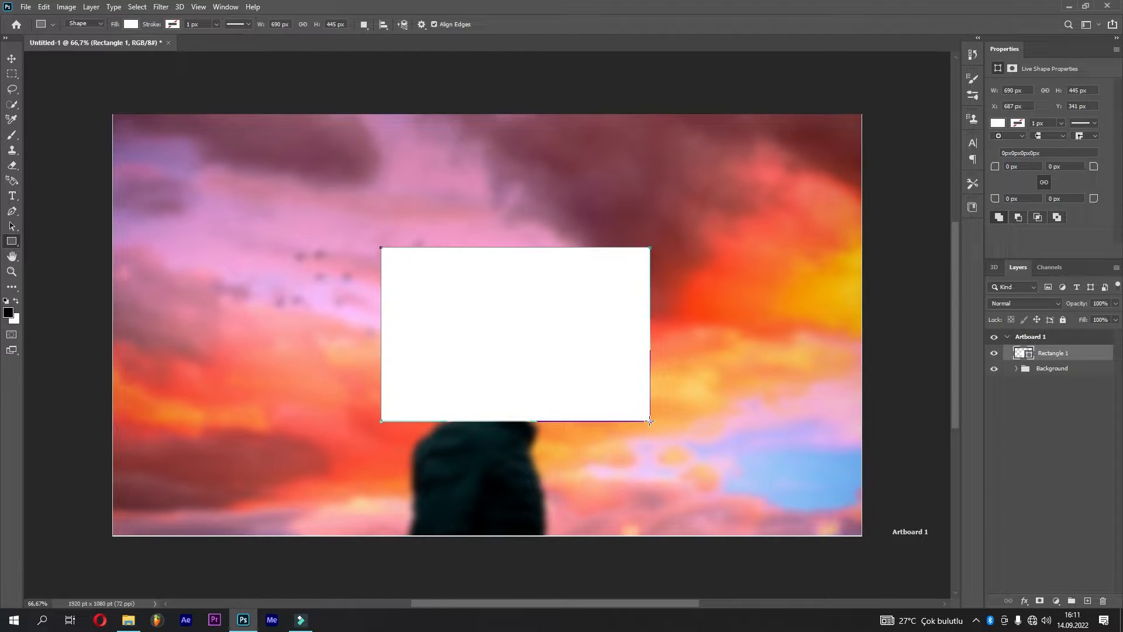
pyautogui.moveTo(993, 92); pyautogui.dragTo(817, 105)
pyautogui.moveTo(1057, 92); pyautogui.dragTo(1090, 102)
pyautogui.moveTo(1058, 107); pyautogui.dragTo(928, 107)
pyautogui.click(1085, 108)
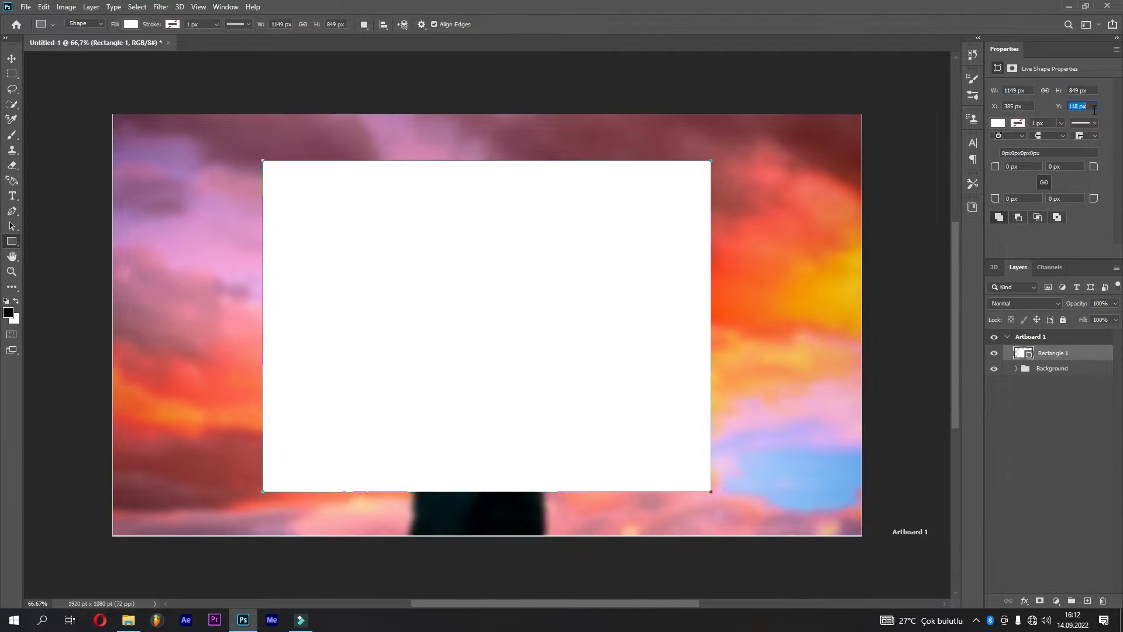
pyautogui.click(1088, 91)
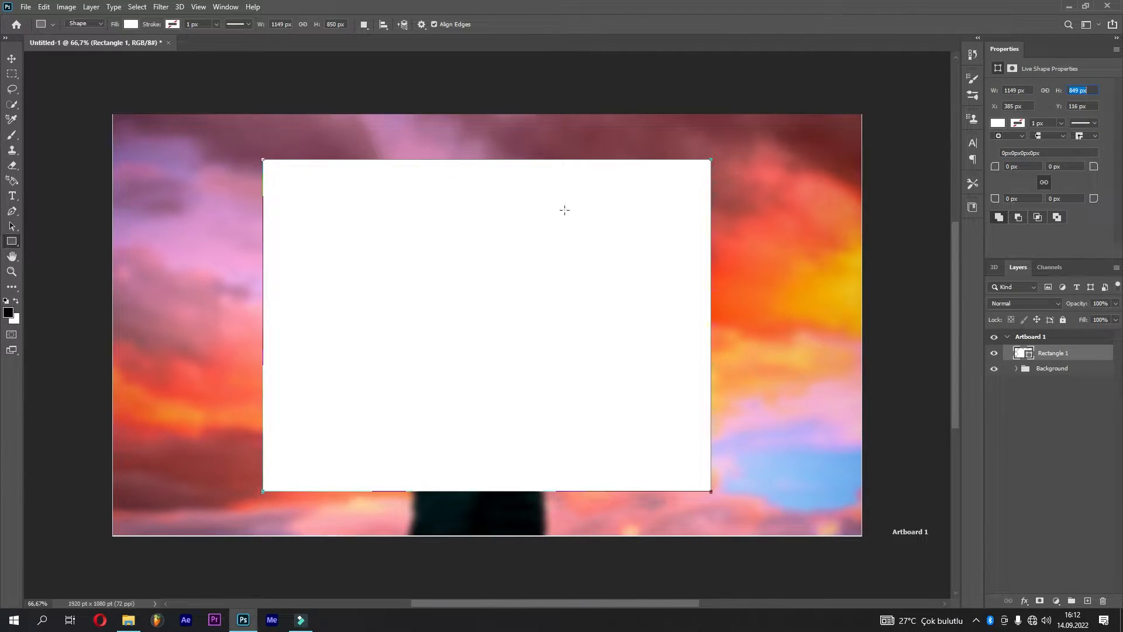
# Step: Put the white rectangle in a new group named behind picture
pyautogui.moveTo(1025, 353); pyautogui.dragTo(1071, 600)
pyautogui.doubleClick(1045, 351)
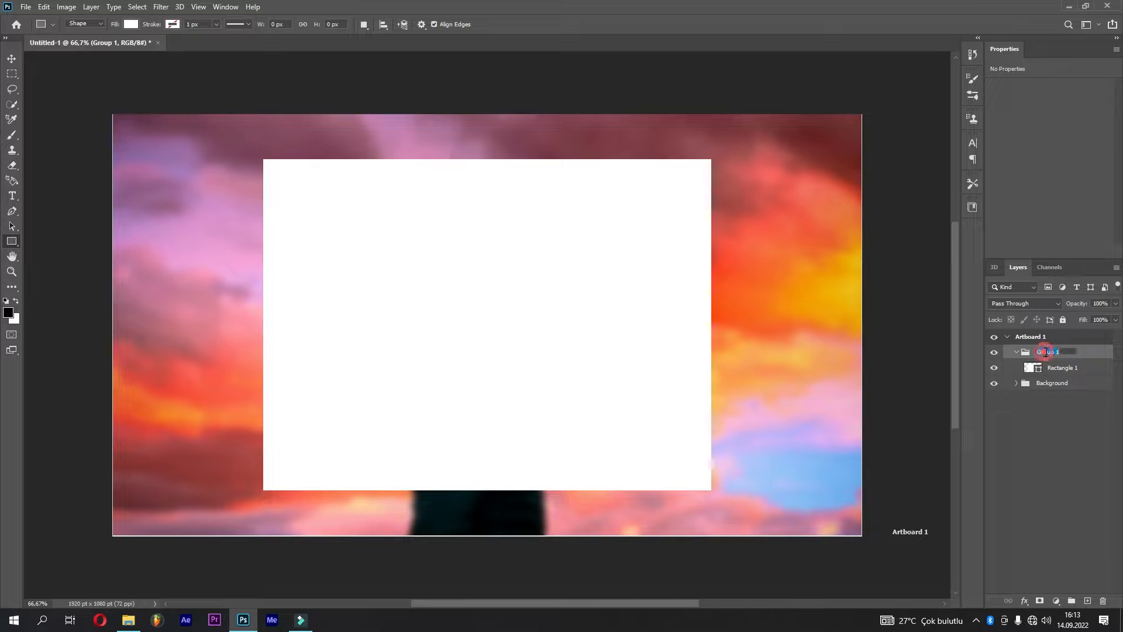
pyautogui.write('behind picture')
pyautogui.press('Return')
pyautogui.click(1045, 351)
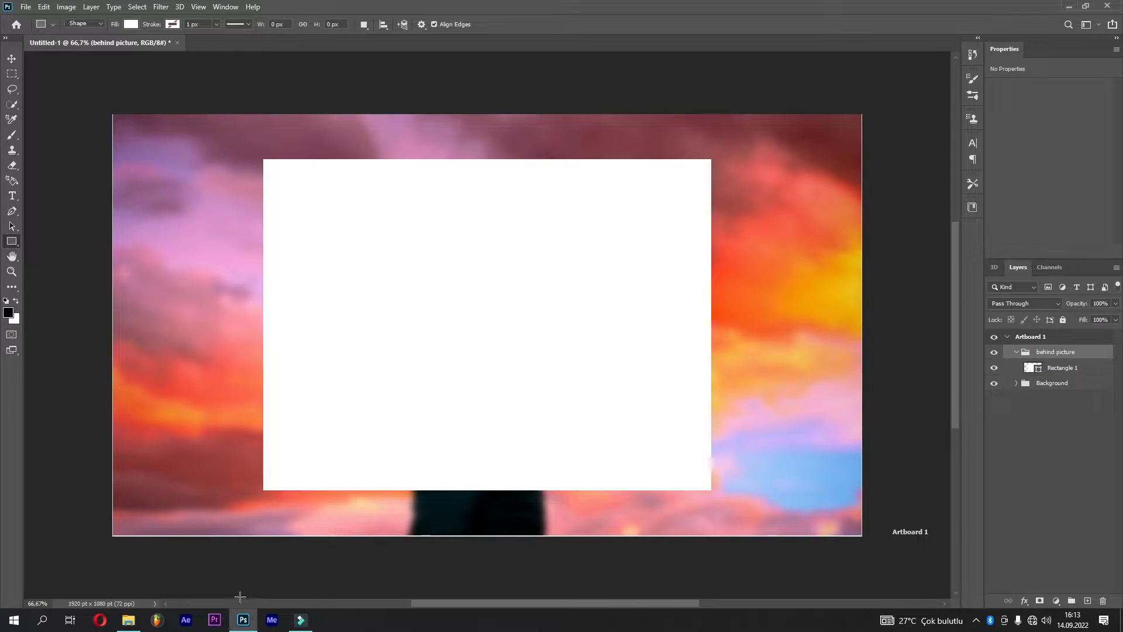
# Step: Place the Sky banner picture file again and scale it to about 1136 × 806 pt over the white rectangle
pyautogui.click(128, 619)
pyautogui.moveTo(433, 310); pyautogui.dragTo(195, 323)
pyautogui.moveTo(566, 269); pyautogui.dragTo(703, 162)
pyautogui.click(560, 24)
# Step: Move the new Sky banner picture into the behind picture group and clip it to the rectangle beneath
pyautogui.moveTo(1028, 354); pyautogui.dragTo(1040, 378)
pyautogui.rightClick(1063, 372)
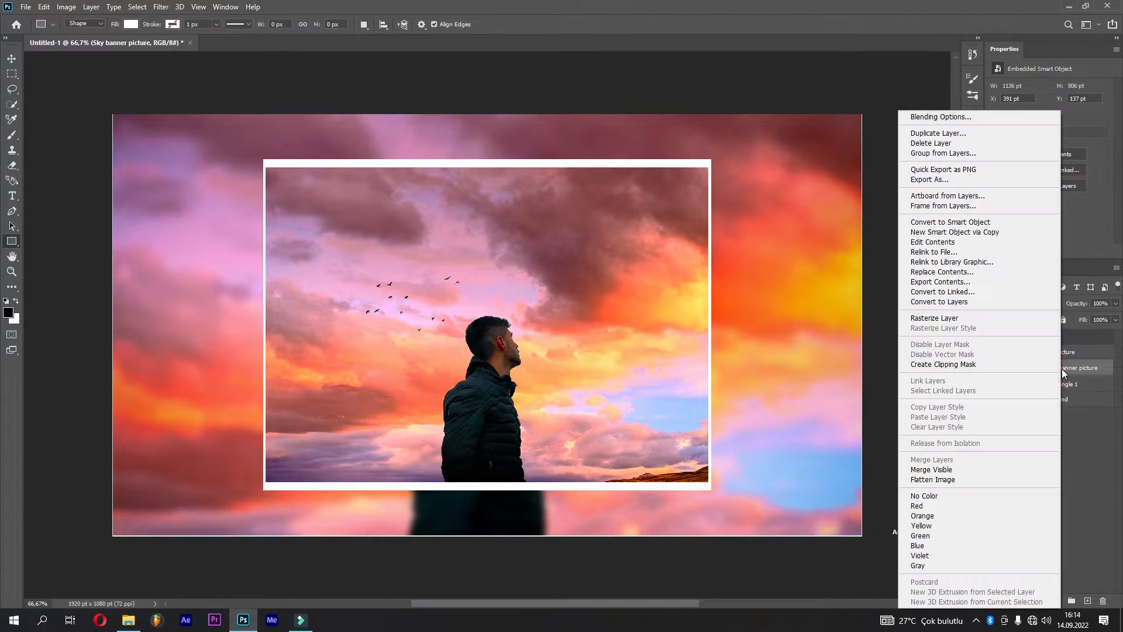
pyautogui.click(1027, 365)
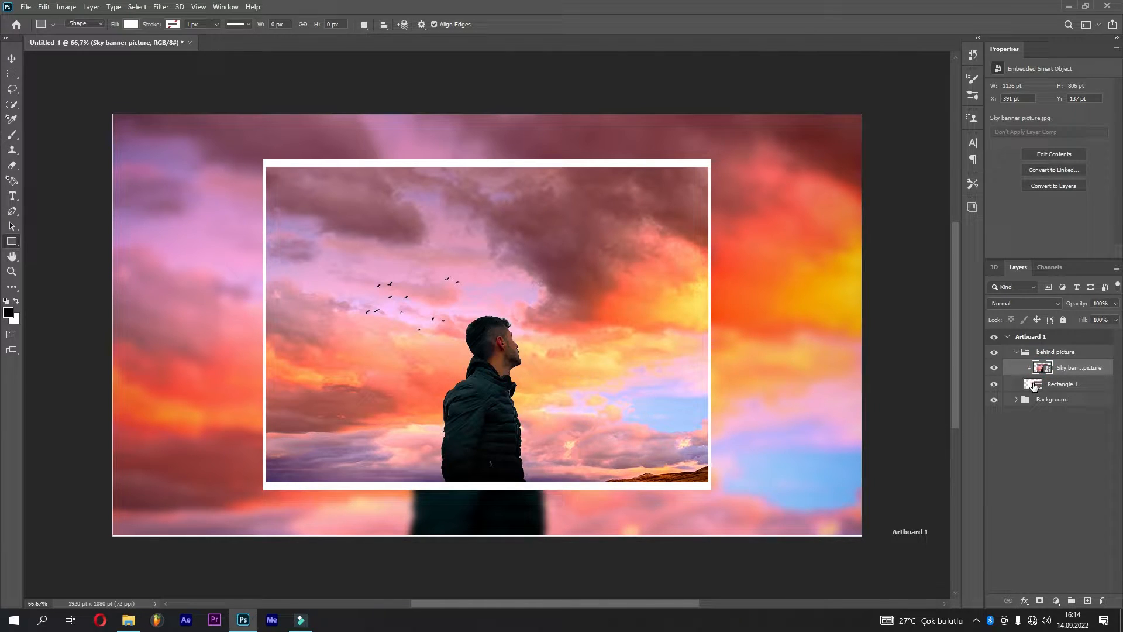
# Step: Resize the white rectangle to 1131 × 806 px at X 394, Y 136, removing the white border around the clipped picture
pyautogui.click(1033, 385)
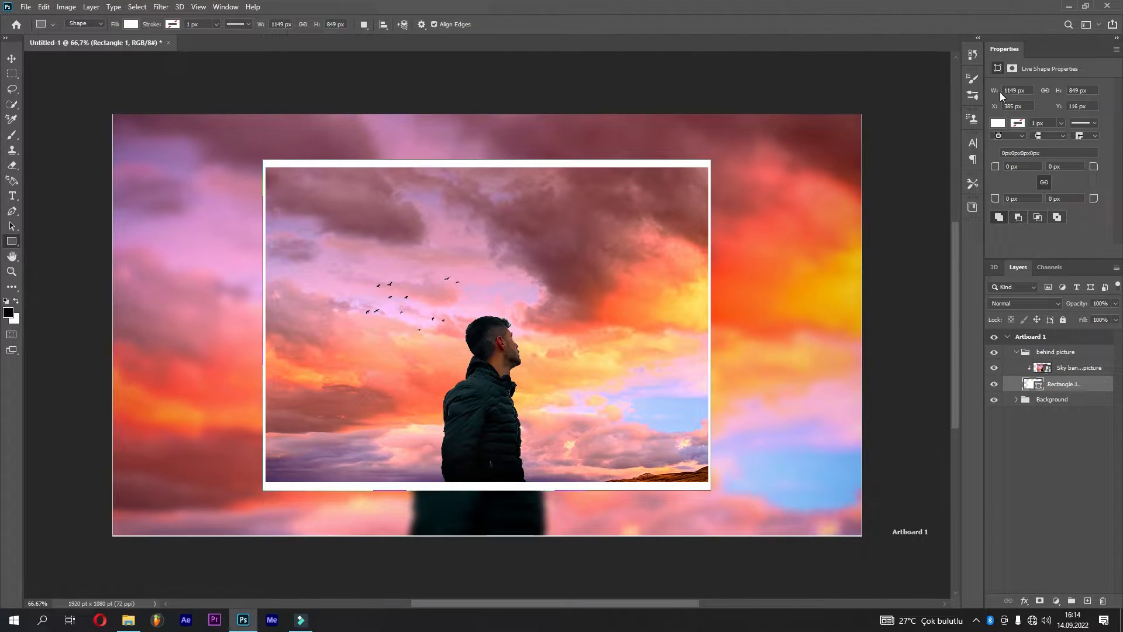
pyautogui.moveTo(994, 93); pyautogui.dragTo(1065, 108)
pyautogui.moveTo(995, 108); pyautogui.dragTo(992, 102)
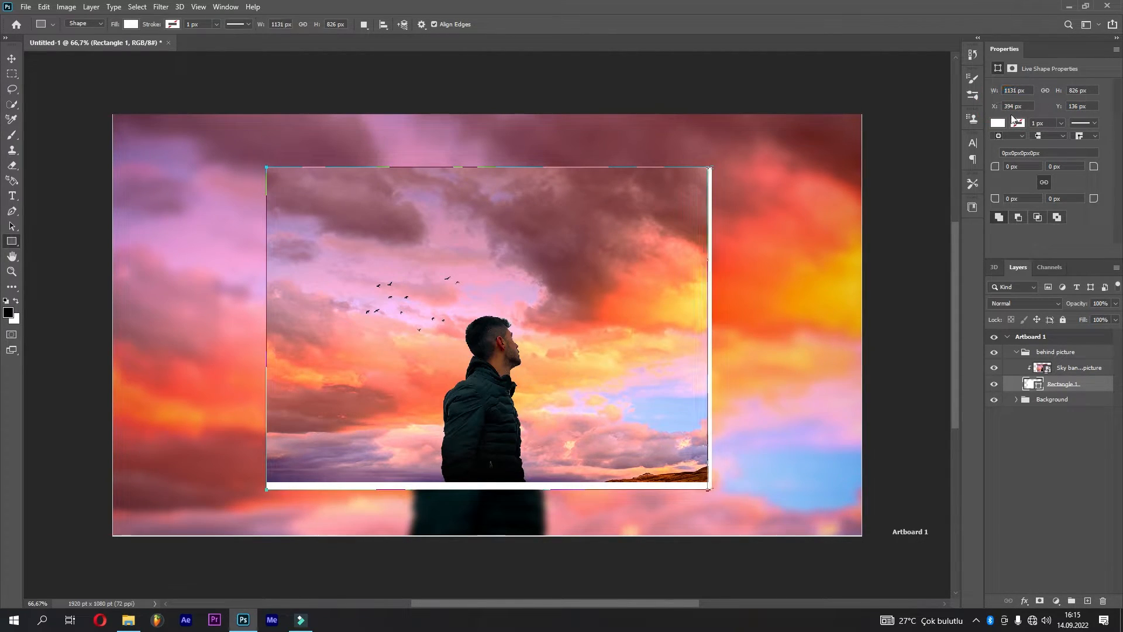
pyautogui.moveTo(1058, 90); pyautogui.dragTo(1049, 94)
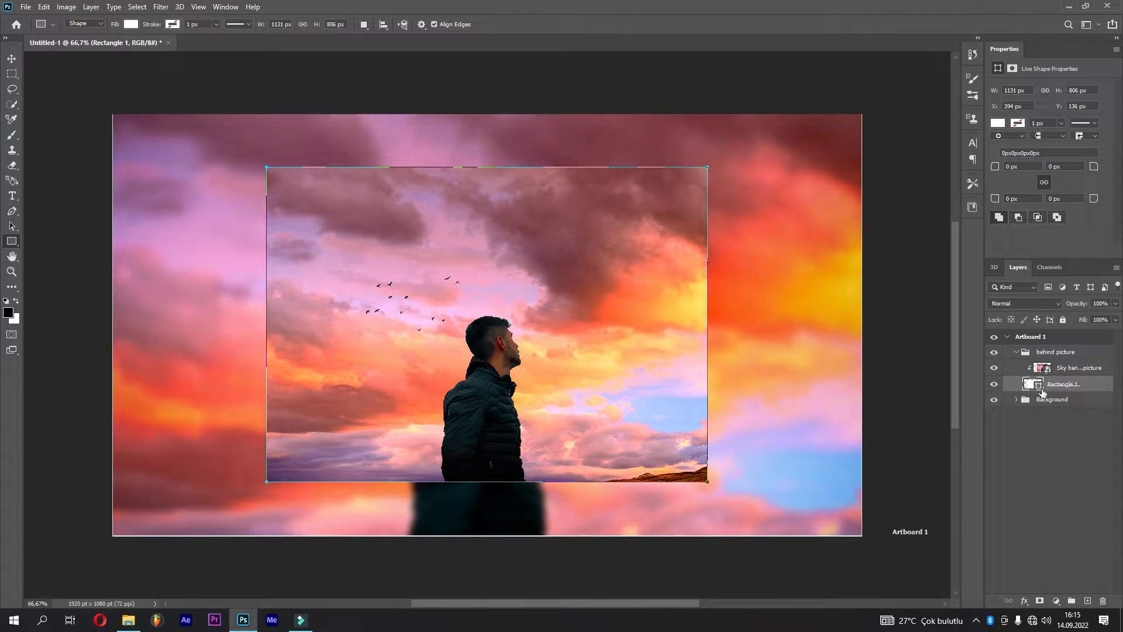
pyautogui.click(1077, 444)
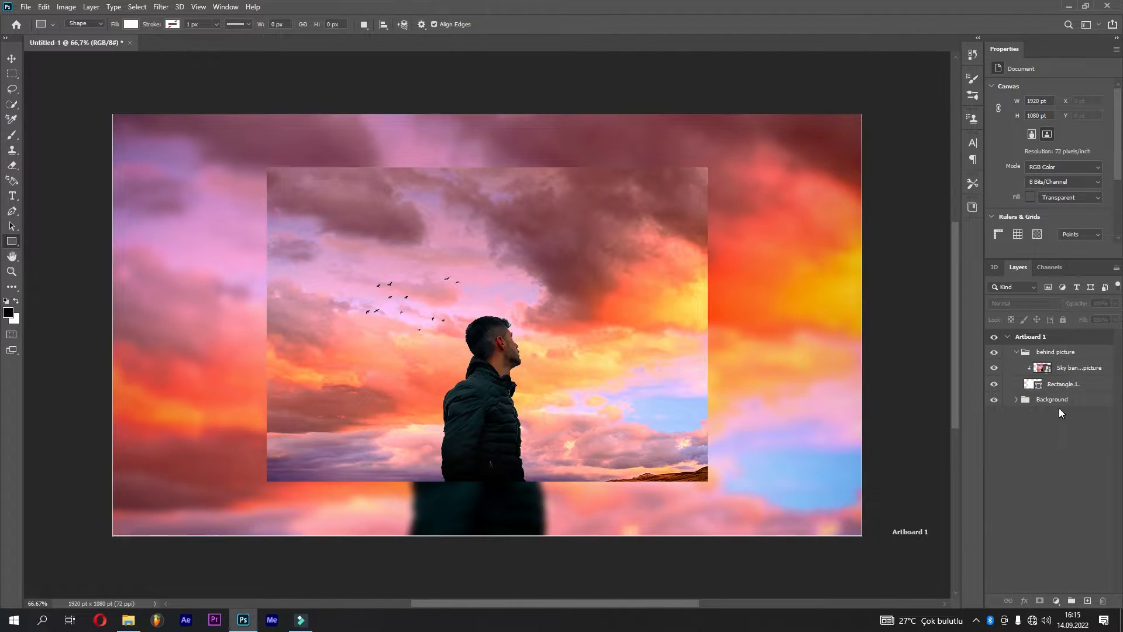
# Step: Add a Brightness/Contrast adjustment clipped to the sharp Sky banner picture, with brightness -89 and contrast about -42
pyautogui.click(1062, 354)
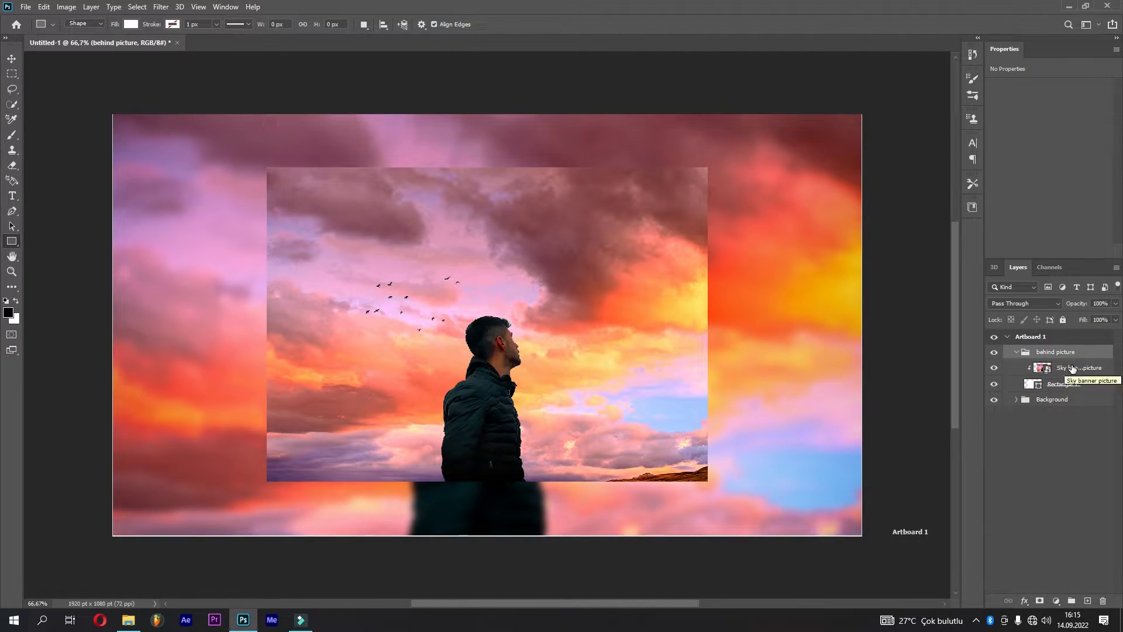
pyautogui.click(1072, 367)
pyautogui.click(1056, 601)
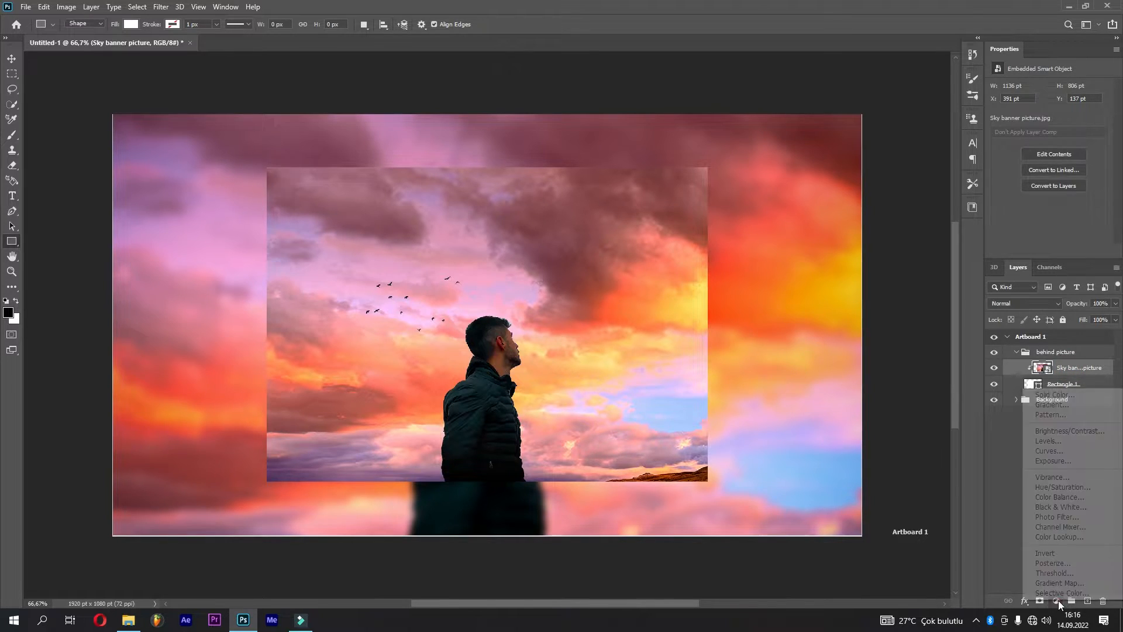
pyautogui.click(1069, 431)
pyautogui.click(1034, 251)
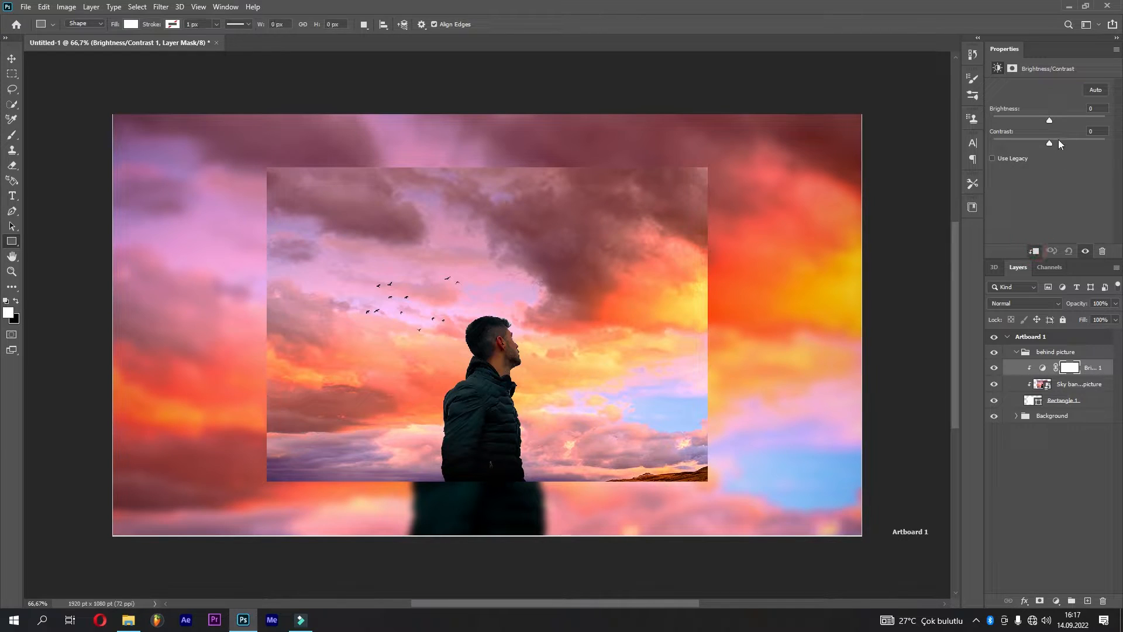
pyautogui.moveTo(1048, 120); pyautogui.dragTo(1015, 120)
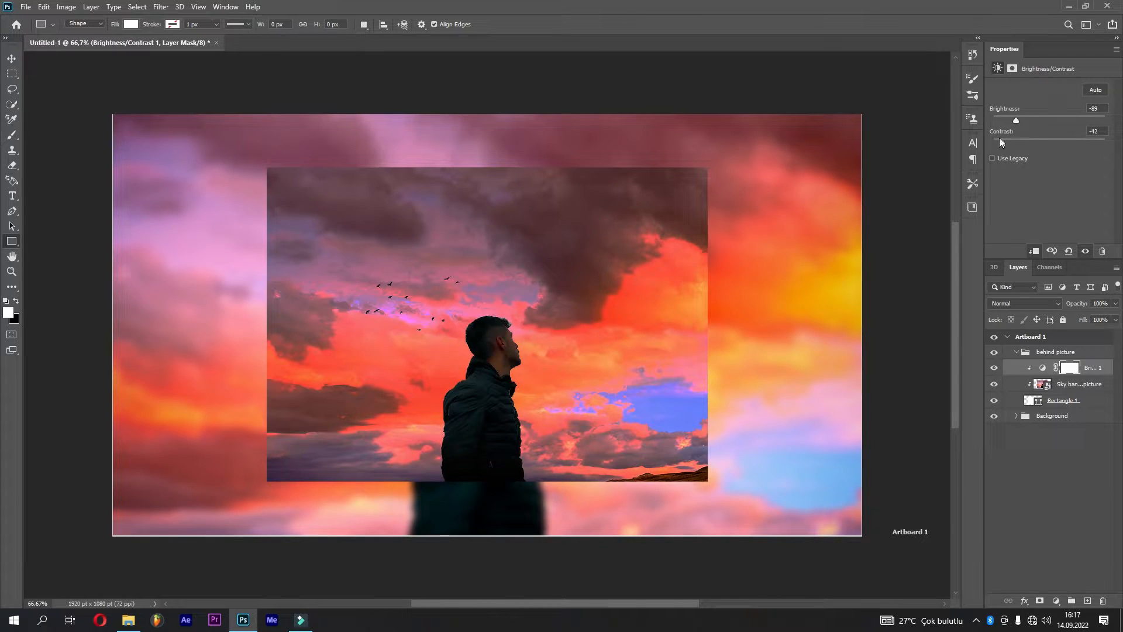
pyautogui.click(1096, 133)
pyautogui.press('Up')
# Step: Give the behind picture group a white inside stroke of 3 px at 100% opacity
pyautogui.click(1043, 353)
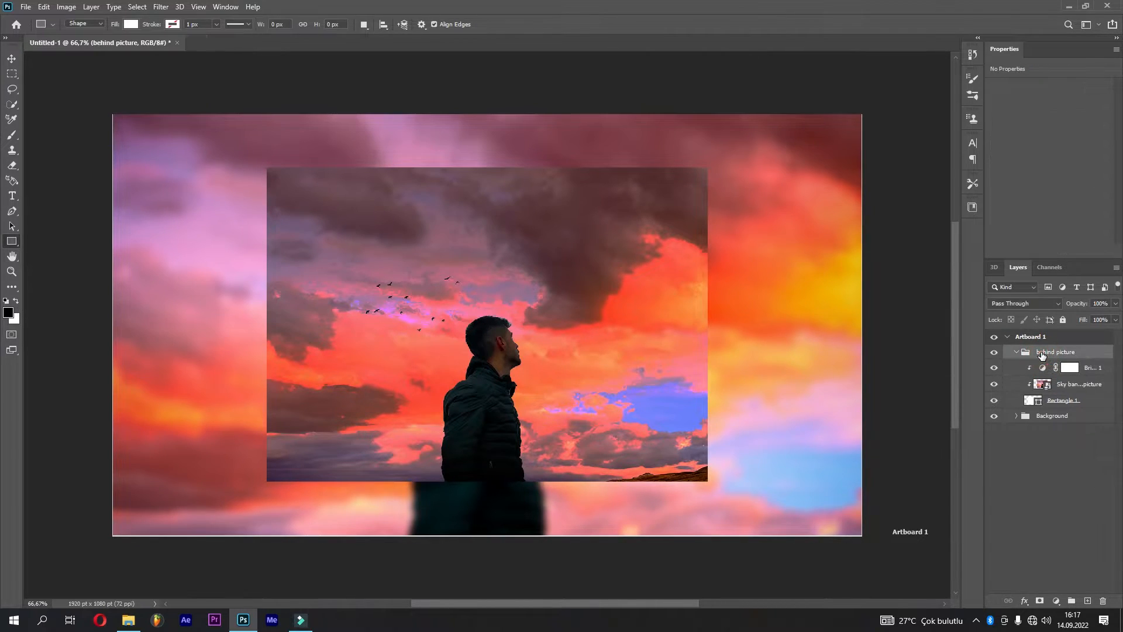
pyautogui.rightClick(1045, 354)
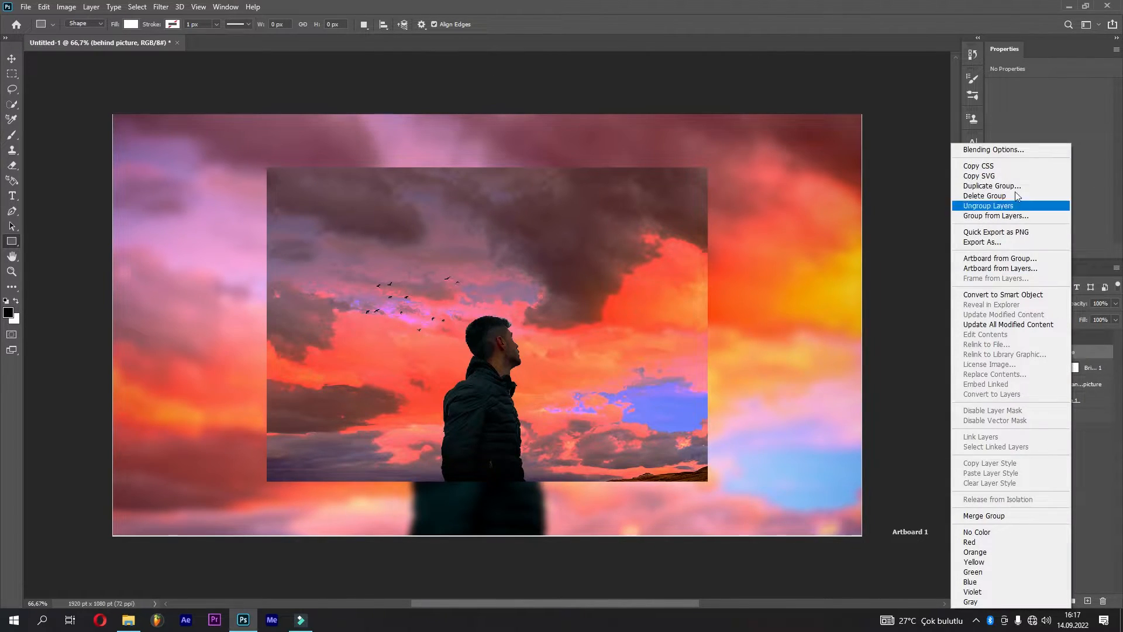
pyautogui.click(1011, 150)
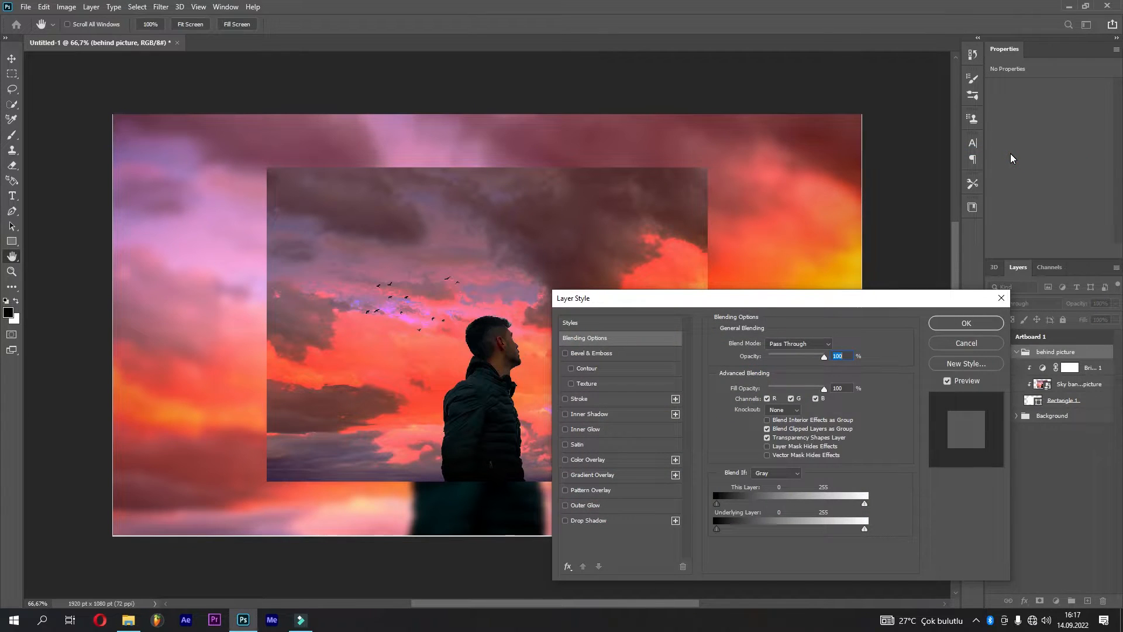
pyautogui.click(581, 400)
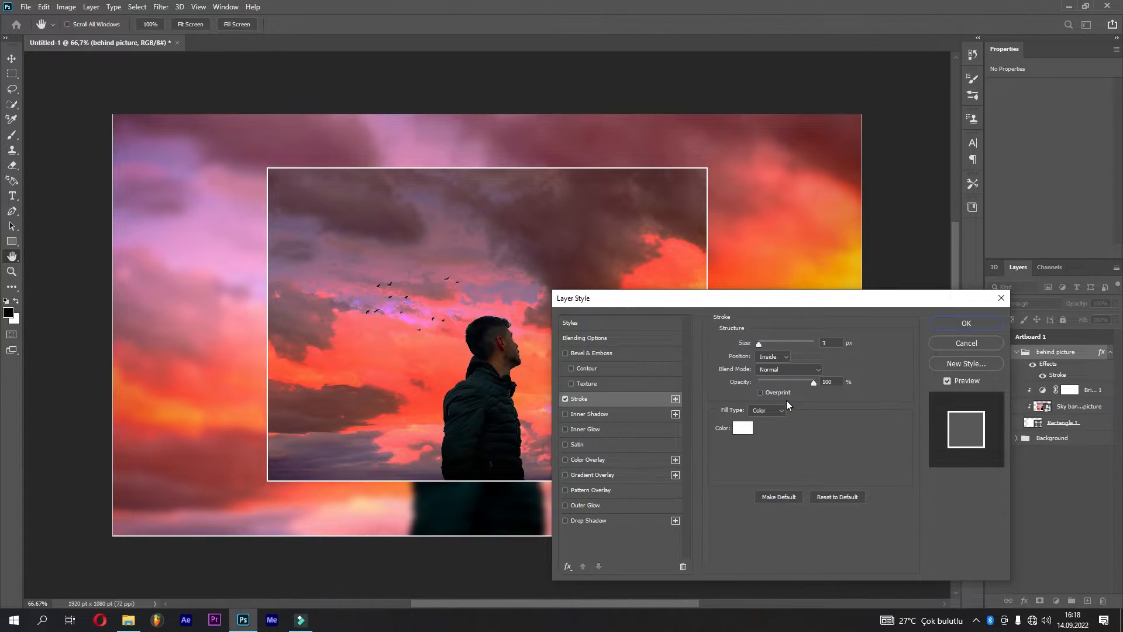
pyautogui.click(979, 322)
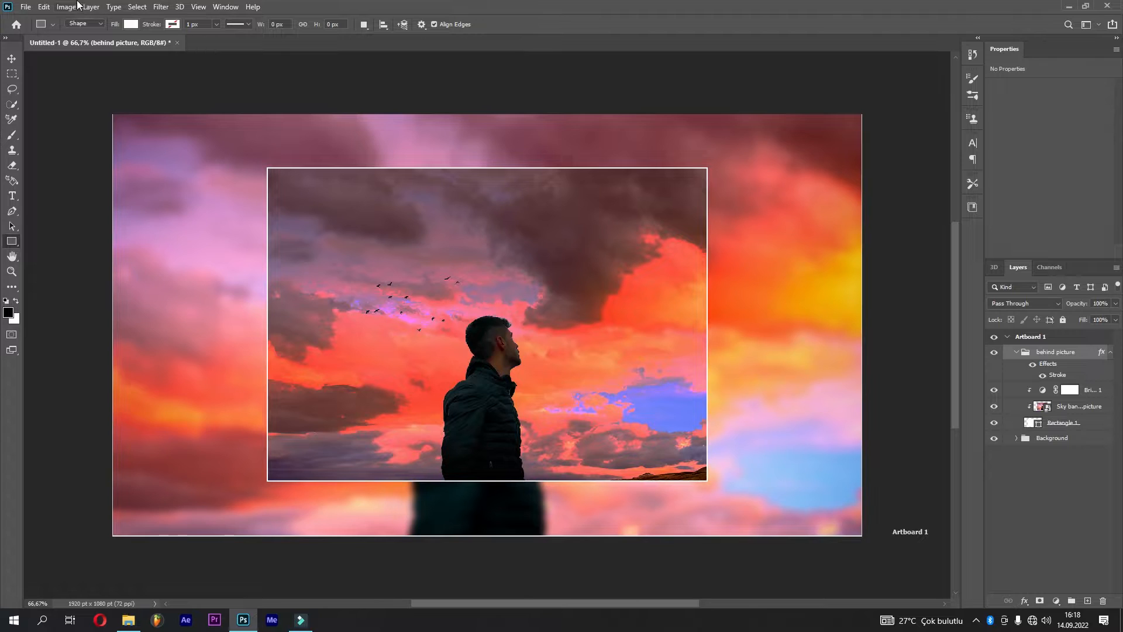
# Step: Scale the behind picture group down to about 97.4% around its centre
pyautogui.click(43, 9)
pyautogui.click(138, 262)
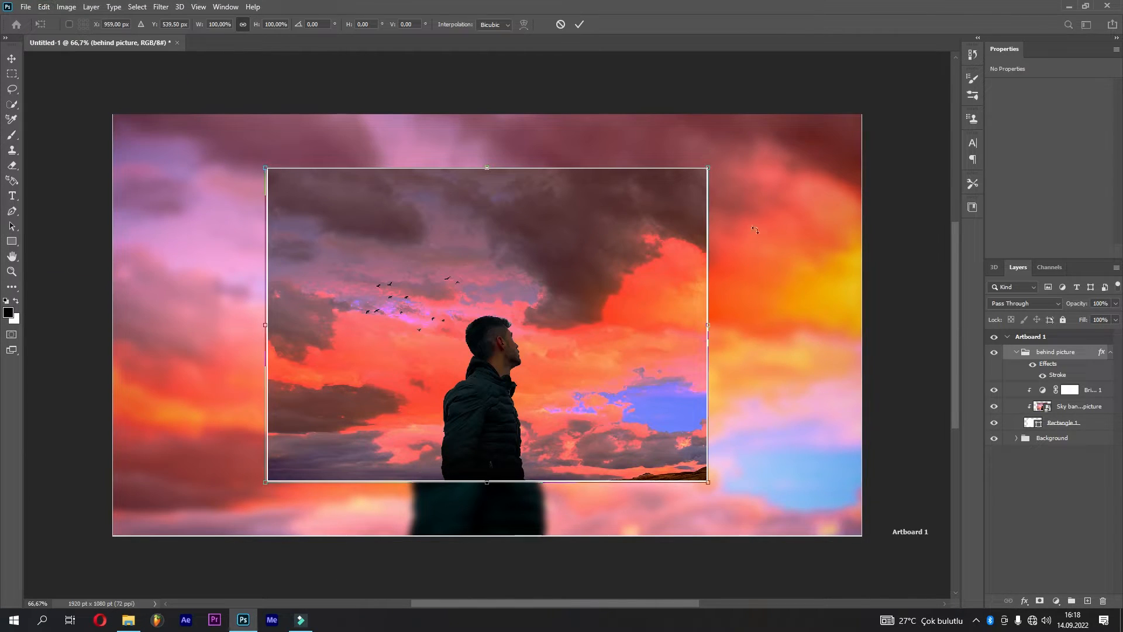
pyautogui.moveTo(708, 166); pyautogui.dragTo(705, 171)
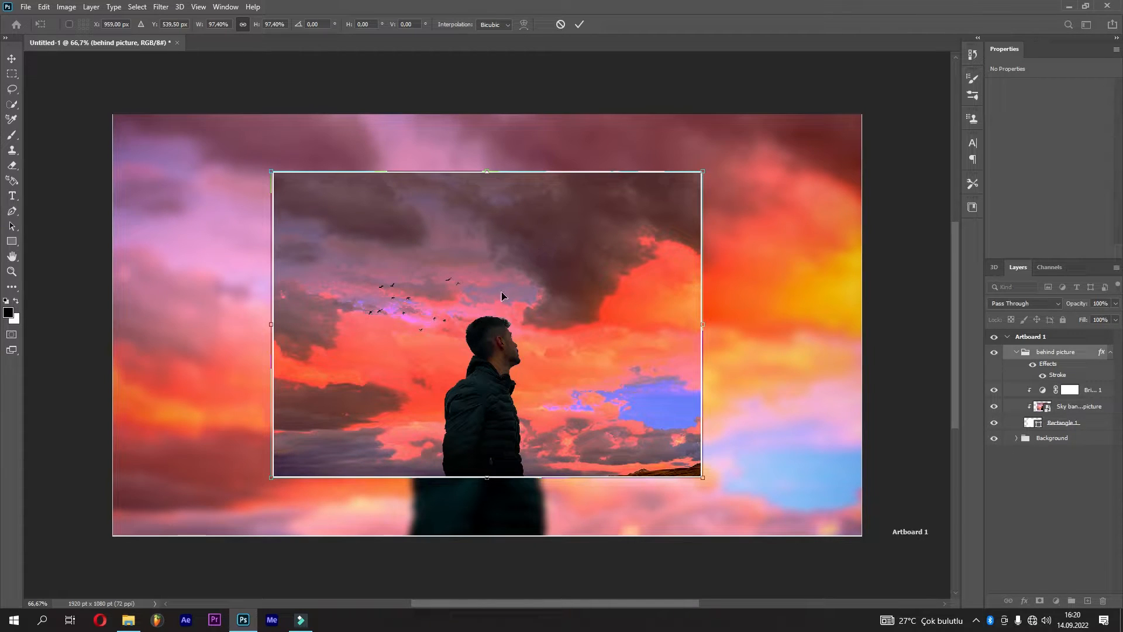
pyautogui.moveTo(504, 290); pyautogui.dragTo(505, 295)
pyautogui.click(578, 25)
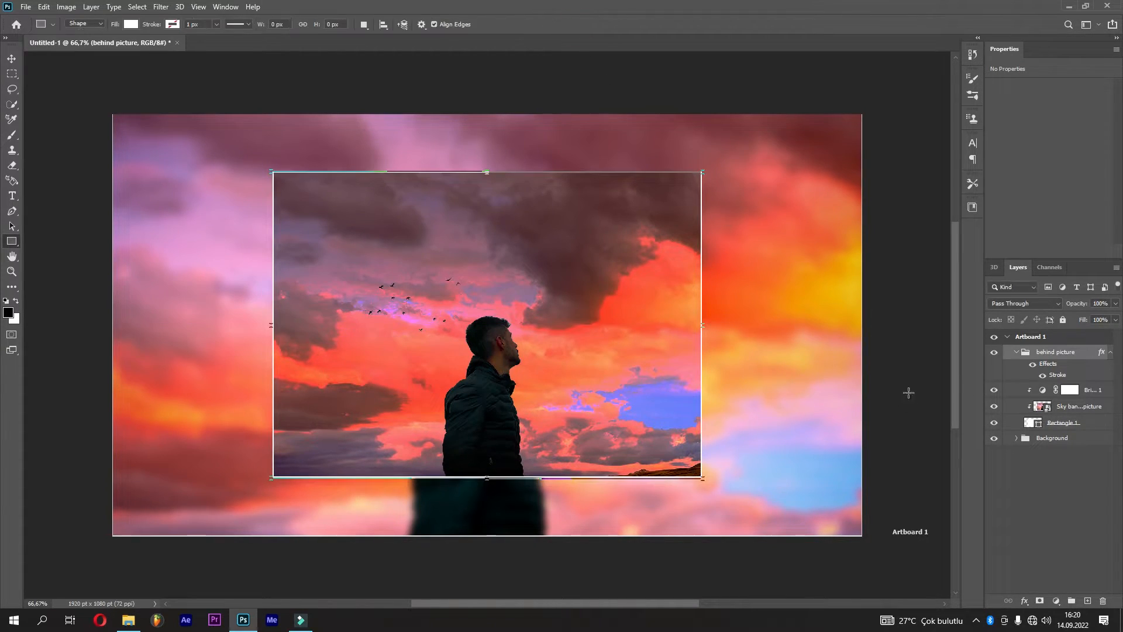
# Step: Collapse the behind picture group and duplicate it twice
pyautogui.click(1017, 353)
pyautogui.hotkey('ctrl', 'j')
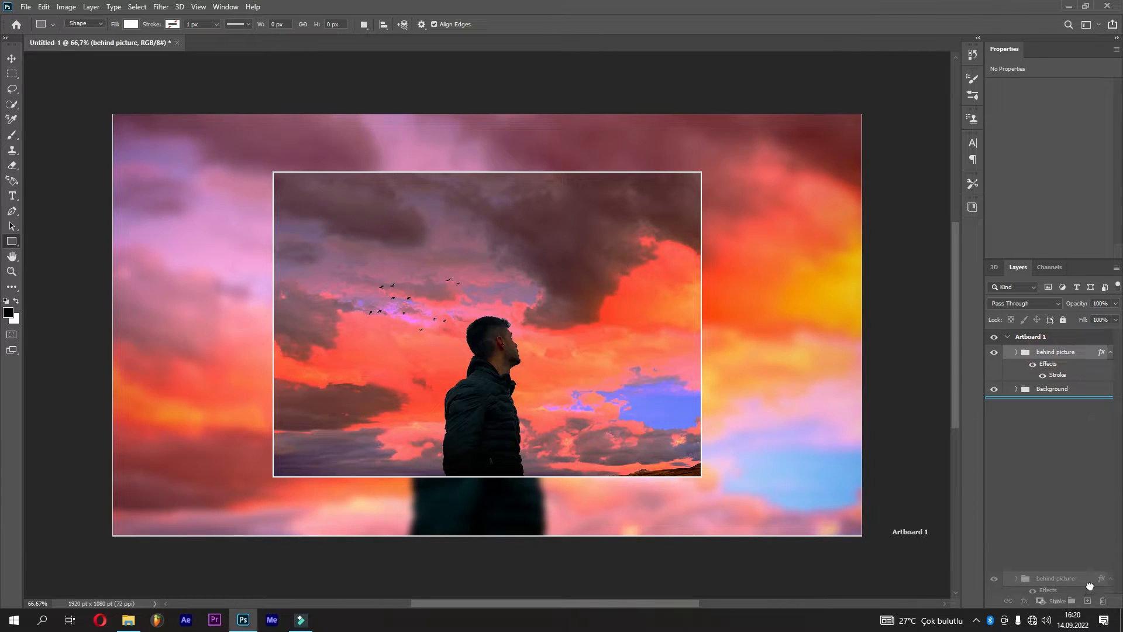
pyautogui.hotkey('ctrl', 'j')
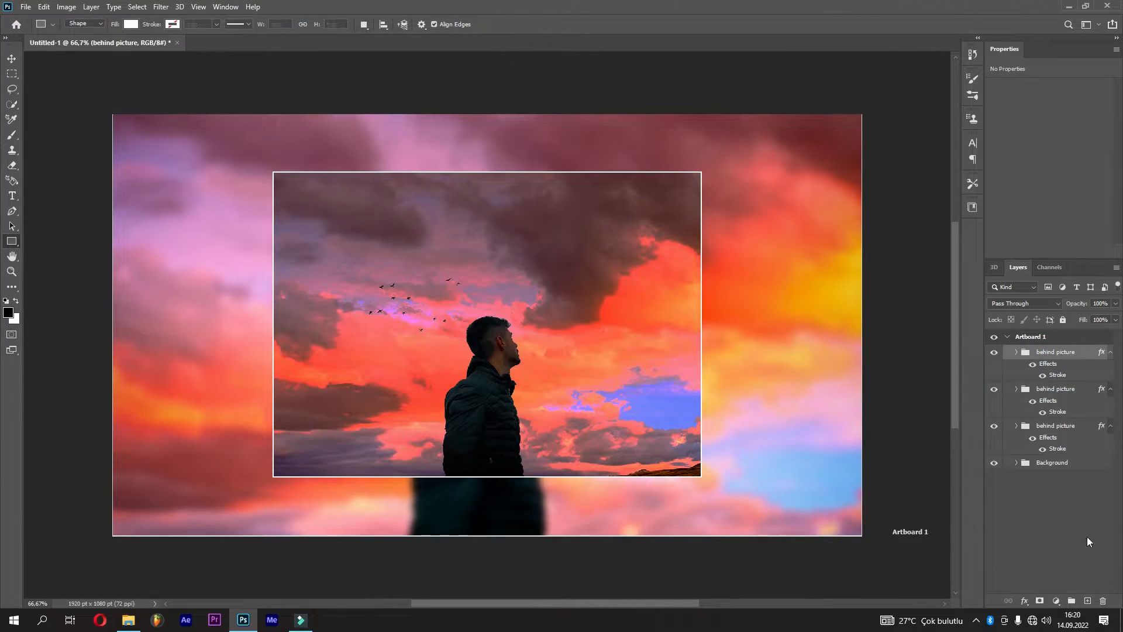
# Step: Rename the middle copy of the group behind picture 2 and the uppermost copy behind picture 3
pyautogui.doubleClick(1073, 390)
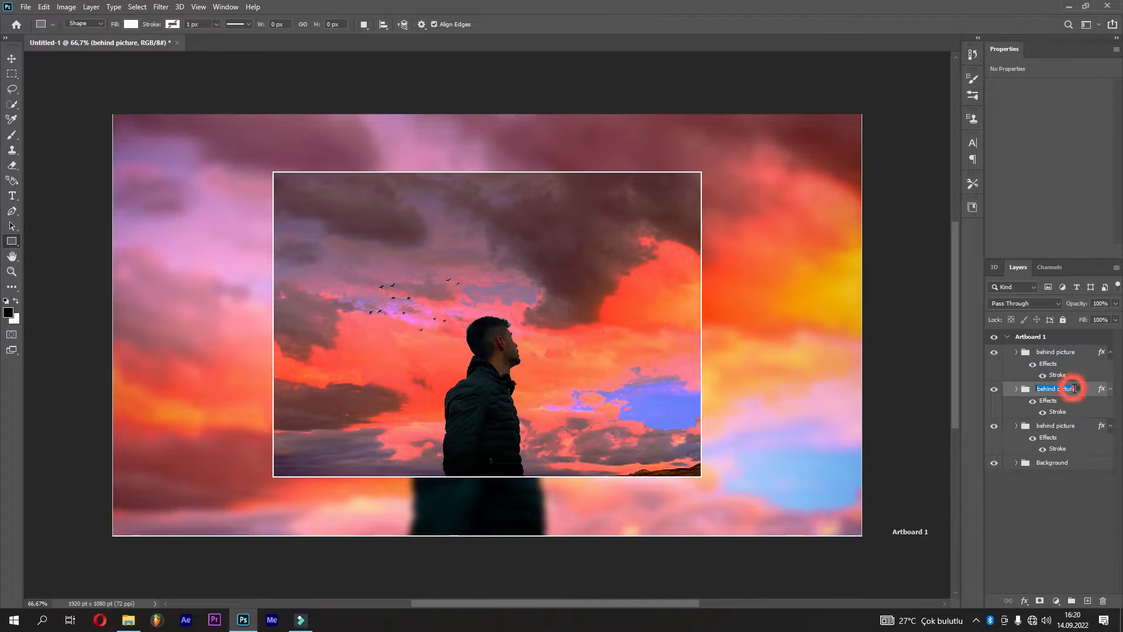
pyautogui.write('2')
pyautogui.press('Return')
pyautogui.doubleClick(1074, 352)
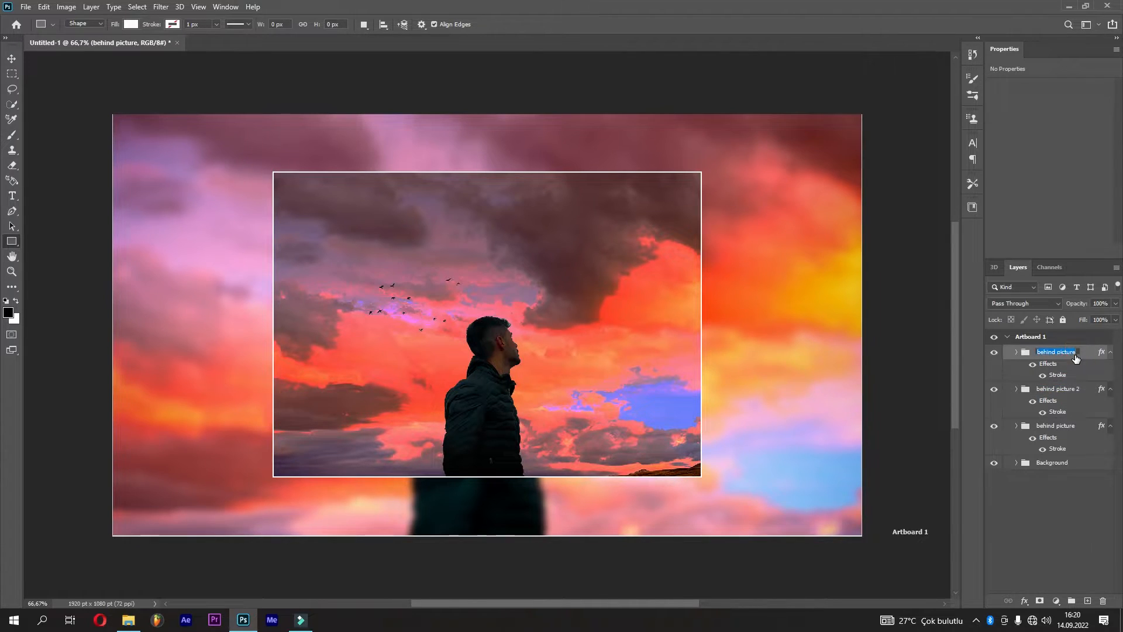
pyautogui.write('3')
pyautogui.press('Return')
# Step: Rotate the lowest behind picture group about 3° clockwise
pyautogui.click(1051, 431)
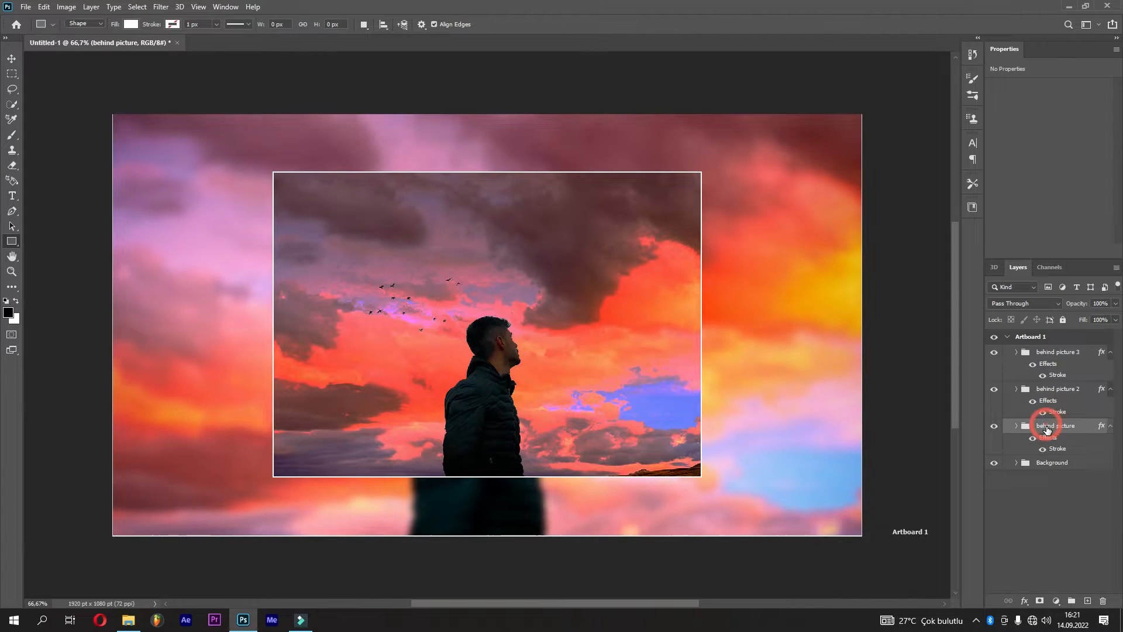
pyautogui.click(44, 7)
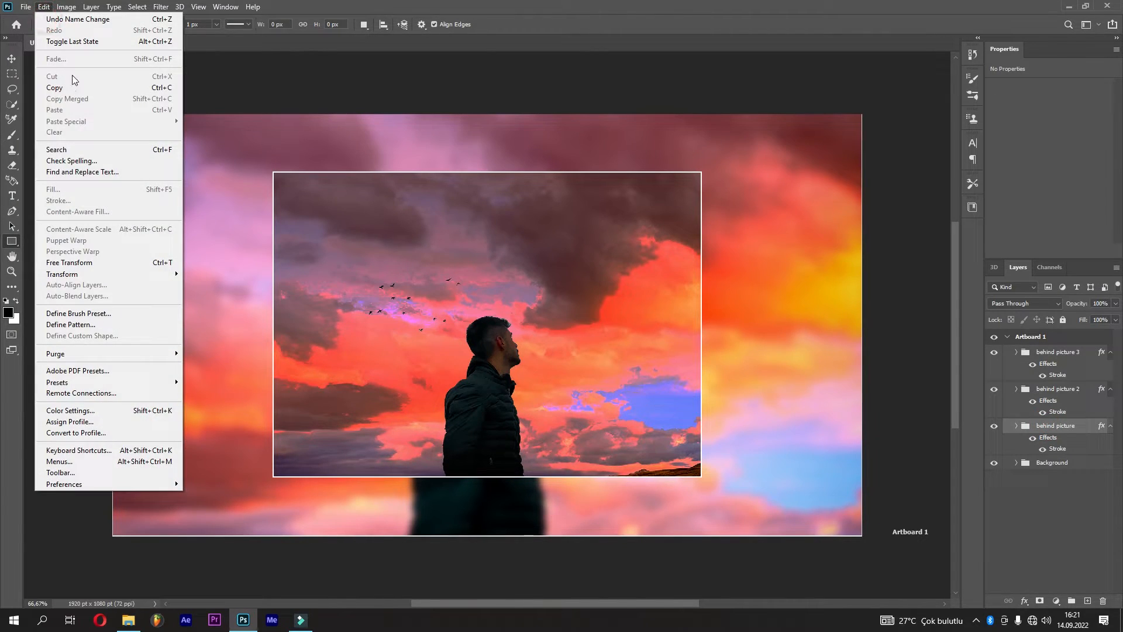
pyautogui.click(145, 264)
pyautogui.moveTo(732, 156); pyautogui.dragTo(735, 152)
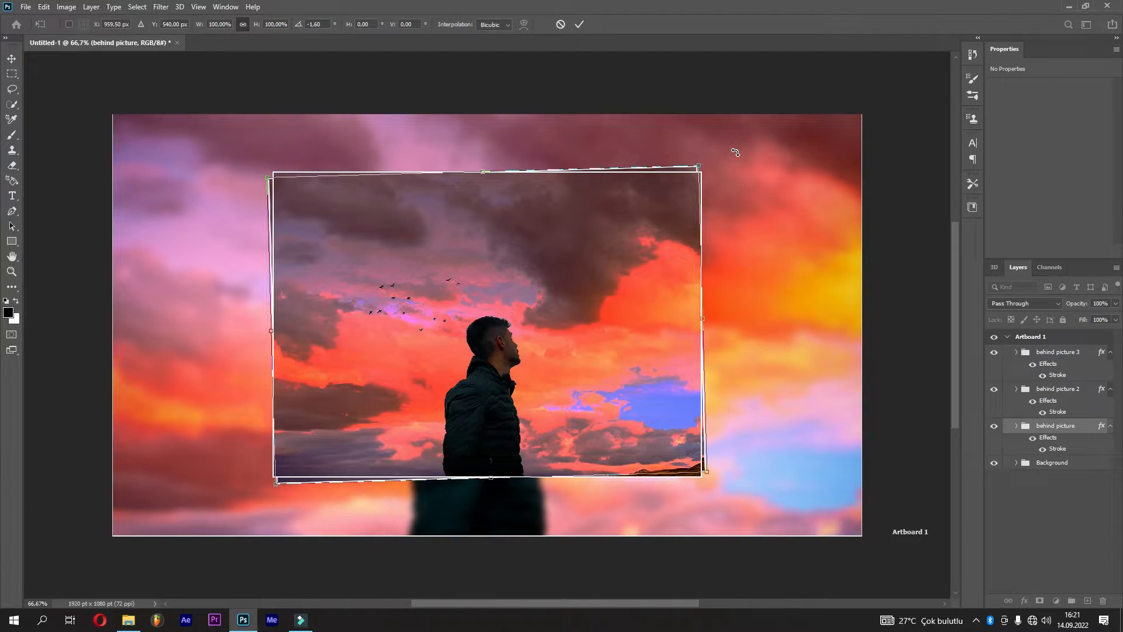
pyautogui.moveTo(737, 153)
pyautogui.mouseDown()
pyautogui.moveTo(745, 168)
pyautogui.moveTo(733, 175)
pyautogui.mouseUp()
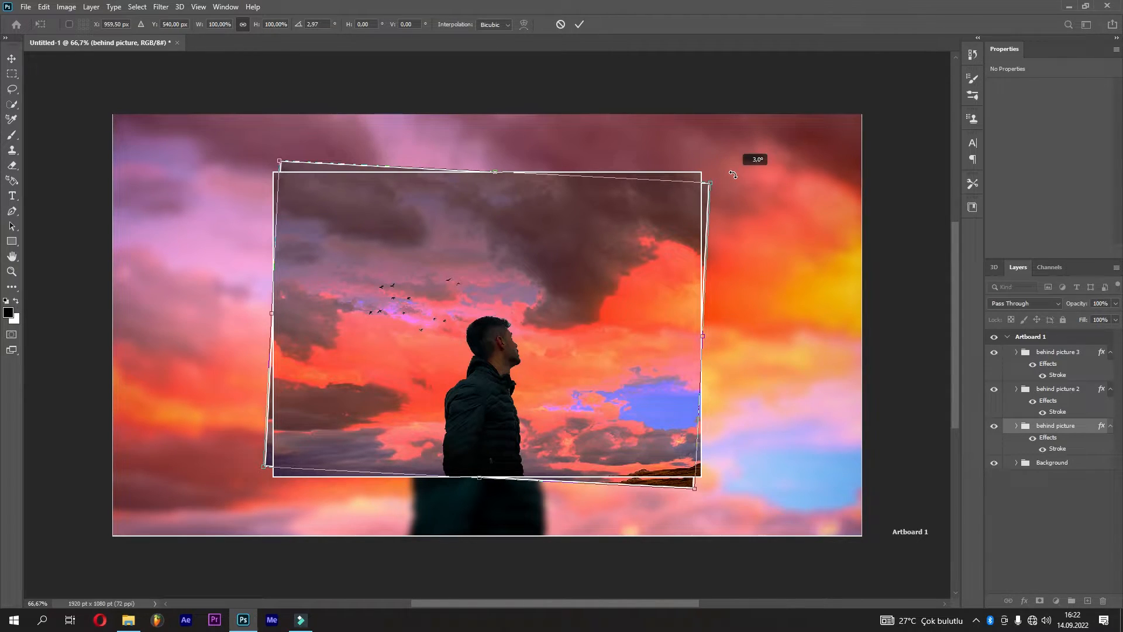
# Step: Rotate the behind picture 2 group about 3° counter-clockwise so its corners fan out opposite to the lowest frame
pyautogui.click(1047, 389)
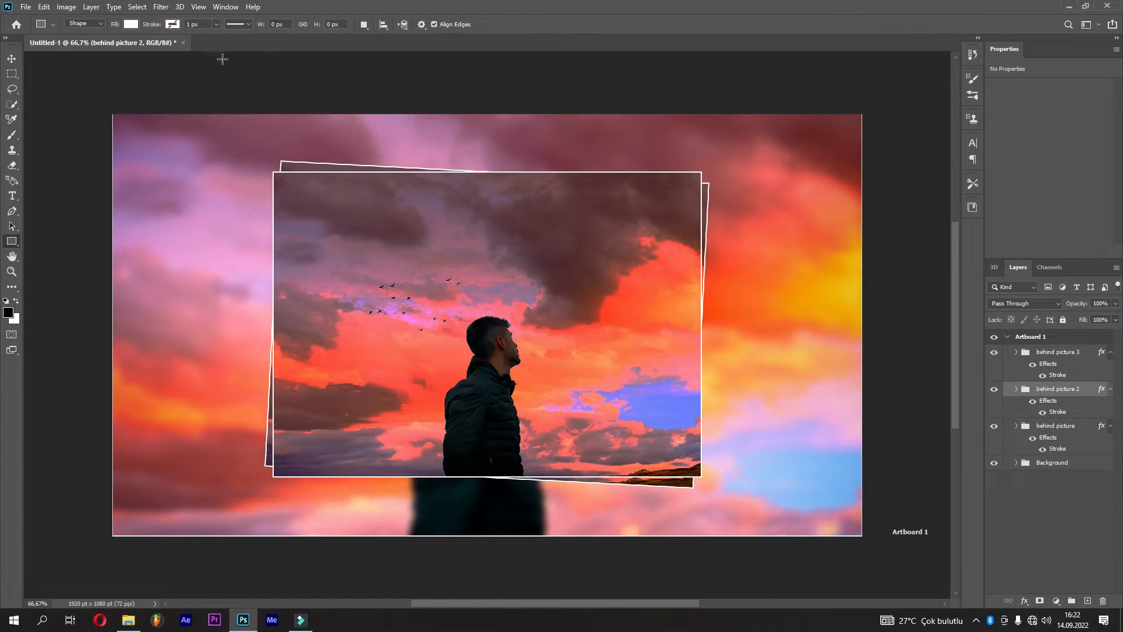
pyautogui.click(44, 7)
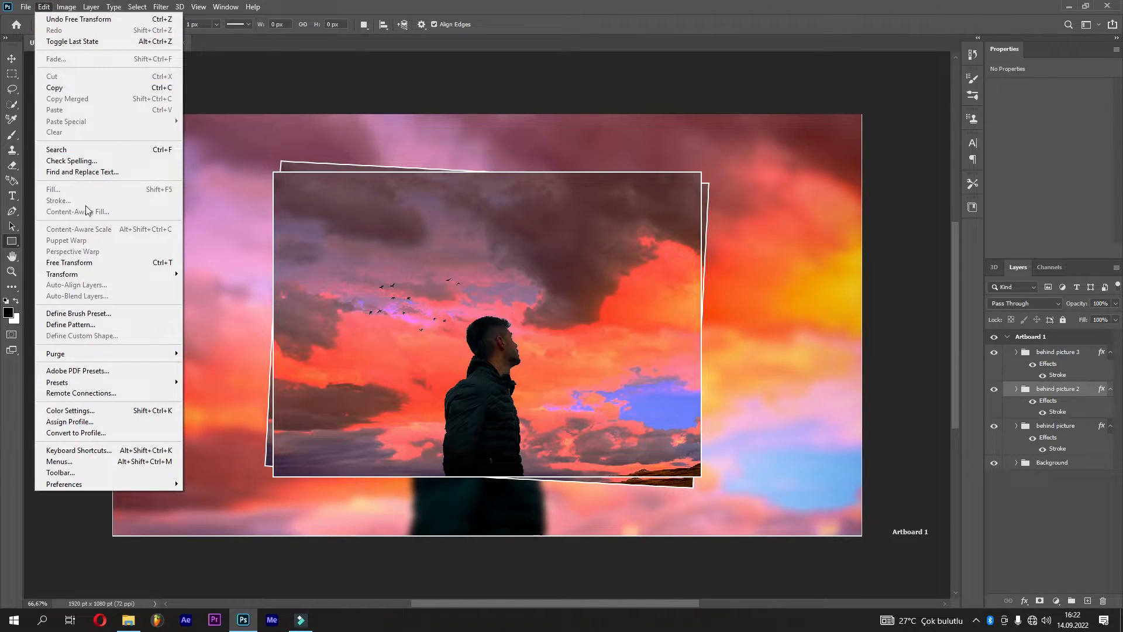
pyautogui.click(96, 261)
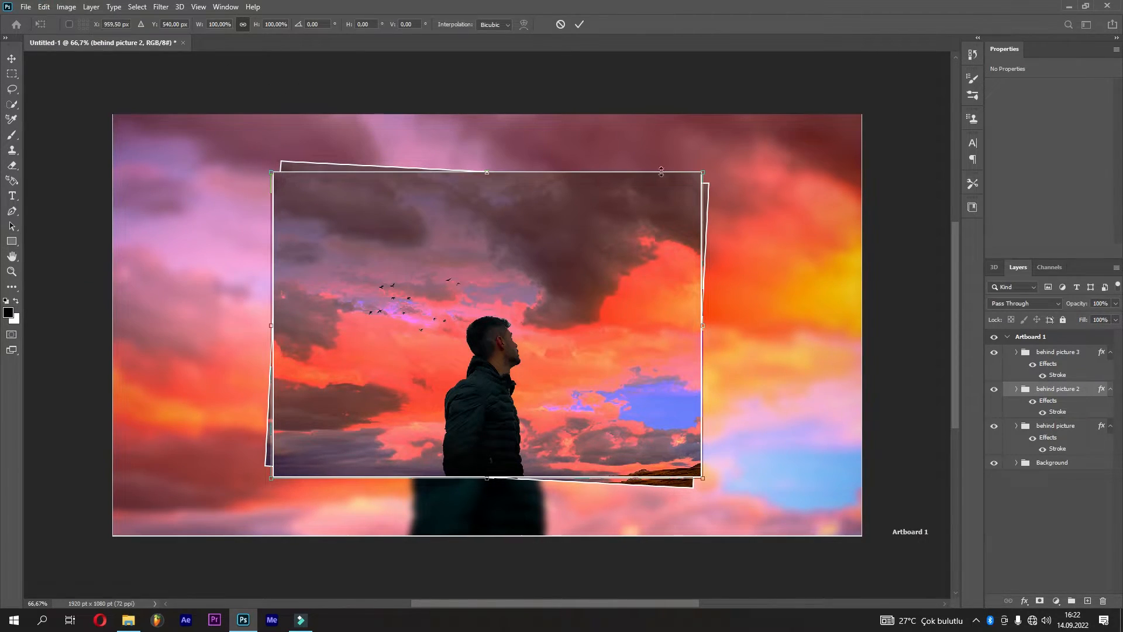
pyautogui.moveTo(717, 165); pyautogui.dragTo(715, 148)
pyautogui.click(579, 24)
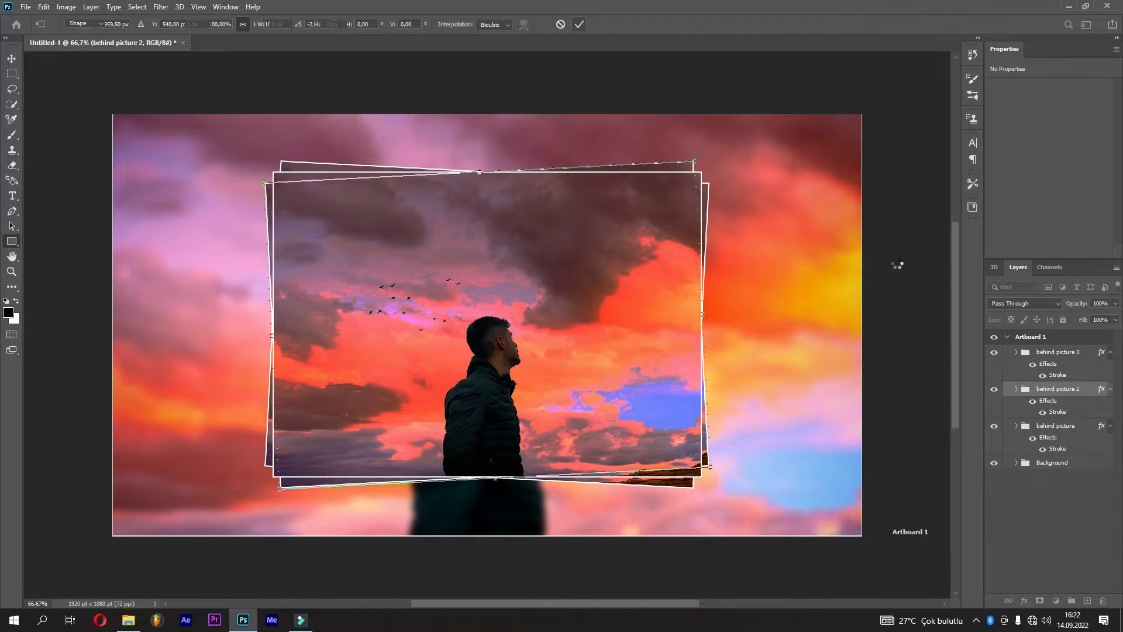
pyautogui.press('u')
# Step: Rotate the behind picture 3 group slightly counter-clockwise, to about -0.56°
pyautogui.click(1047, 351)
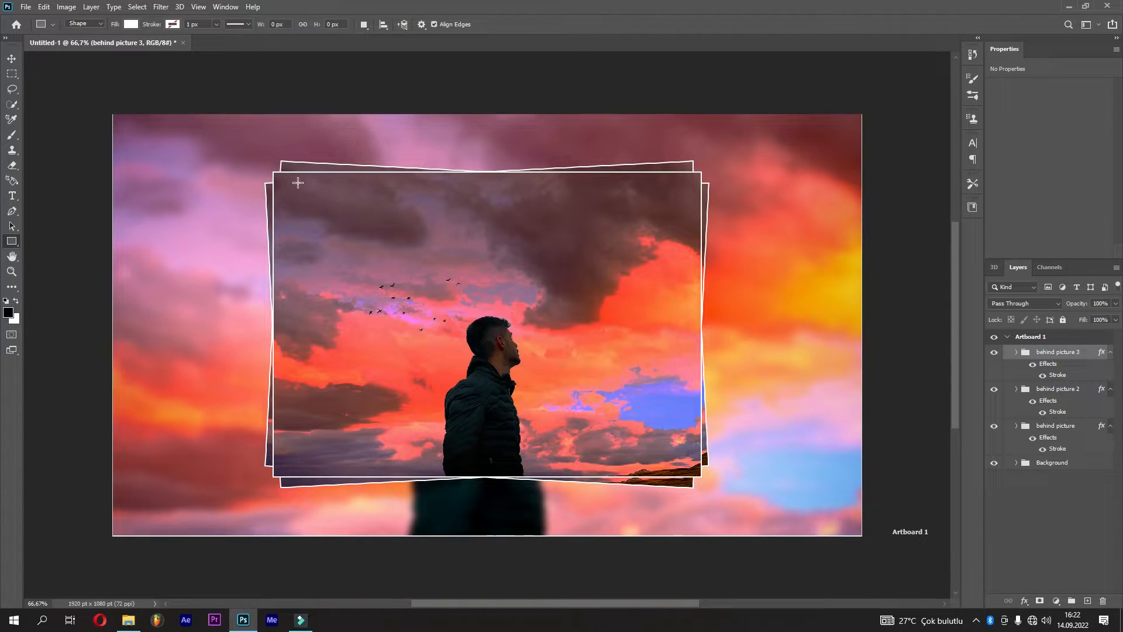
pyautogui.click(45, 9)
pyautogui.click(121, 259)
pyautogui.moveTo(718, 167)
pyautogui.mouseDown()
pyautogui.moveTo(721, 153)
pyautogui.moveTo(718, 182)
pyautogui.mouseUp()
pyautogui.click(581, 24)
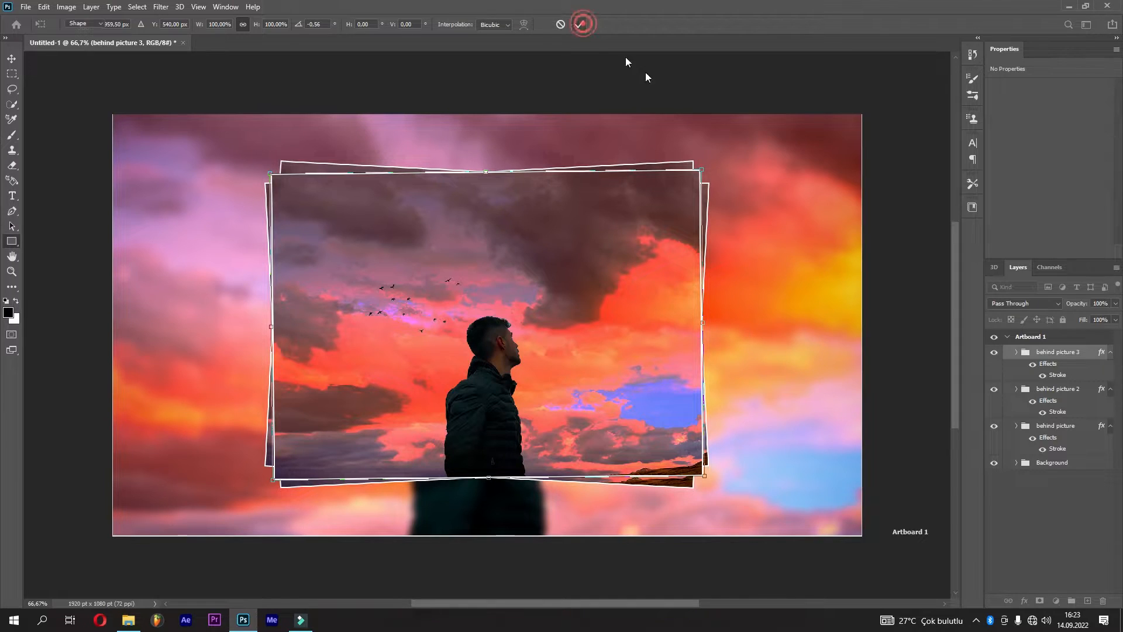
pyautogui.press('u')
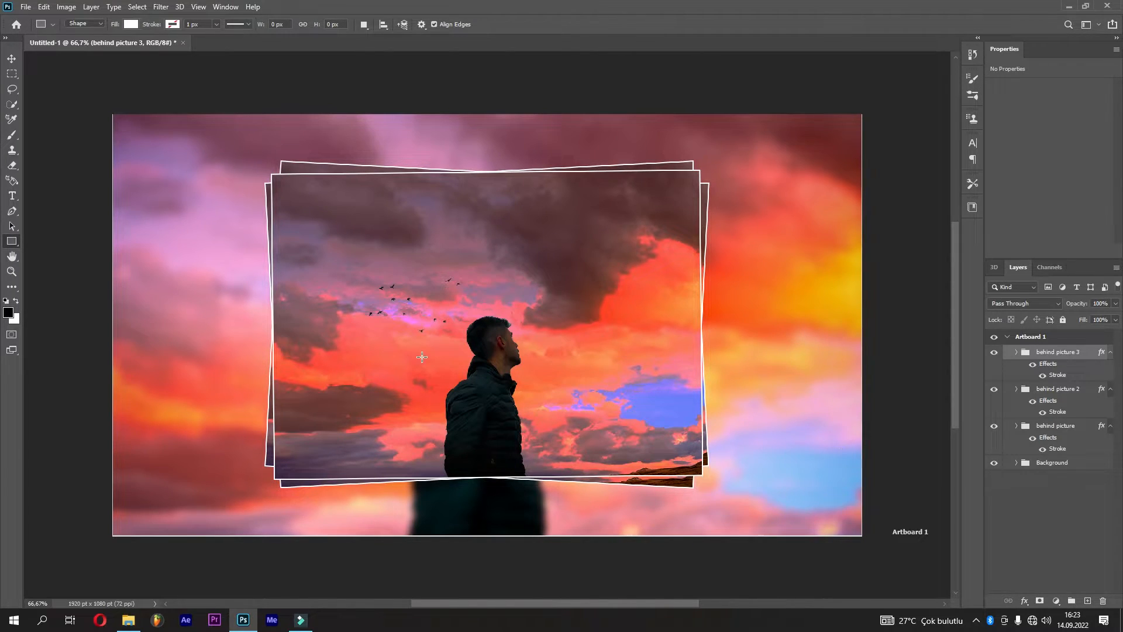
# Step: Add a black drop shadow to behind picture 3 with 76% opacity, 90° angle, 19 px distance, 14% spread and 122 px size
pyautogui.click(1056, 356)
pyautogui.doubleClick(1050, 364)
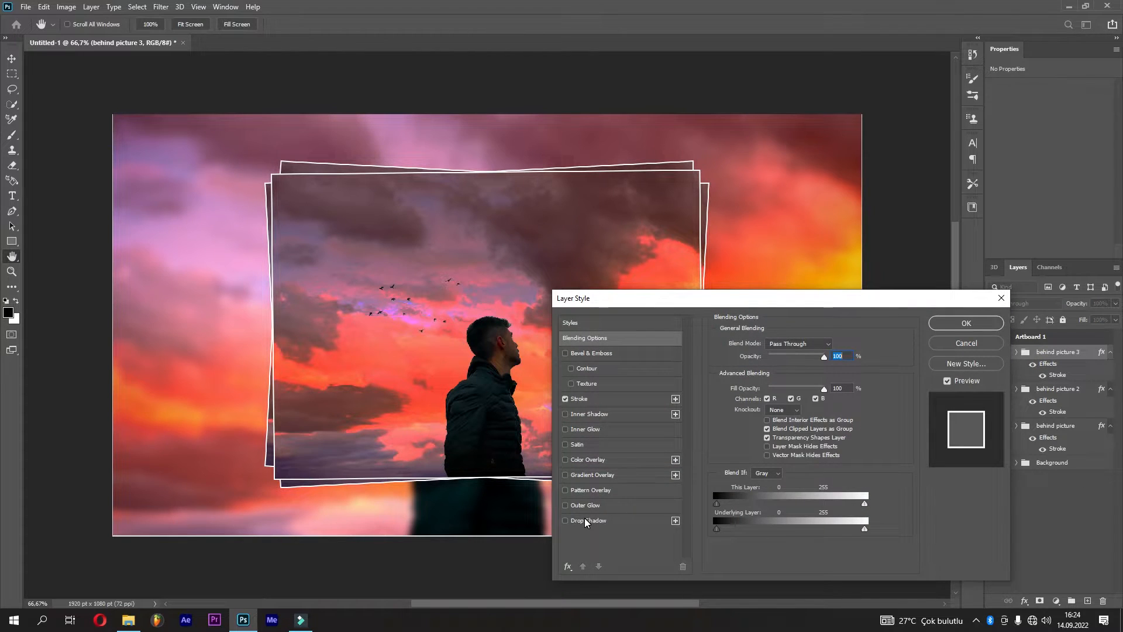
pyautogui.click(584, 519)
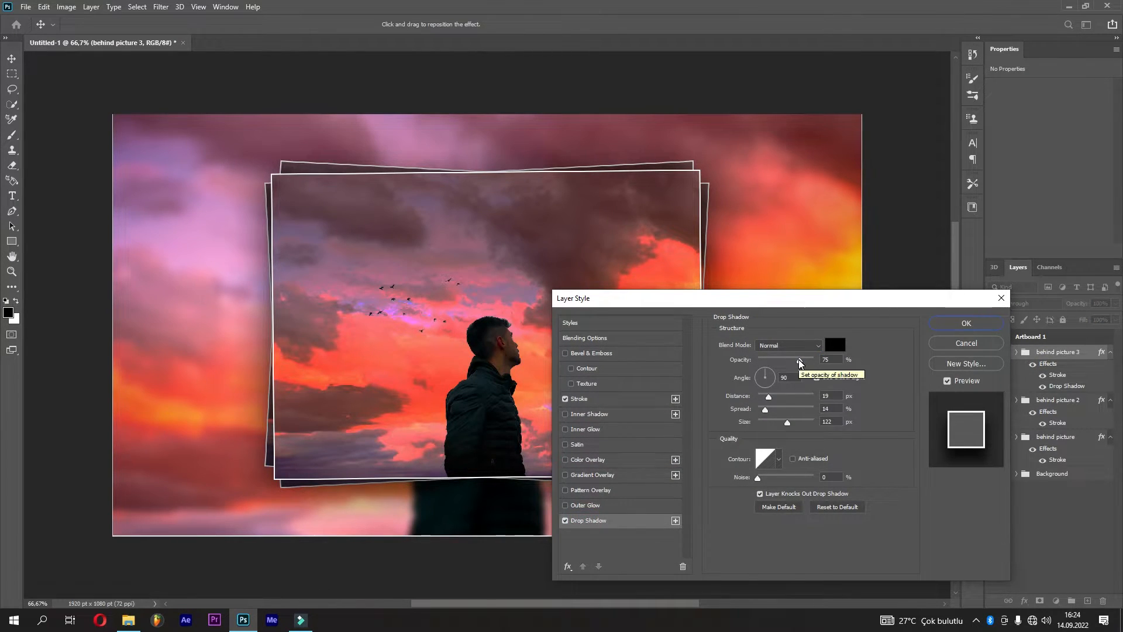
pyautogui.doubleClick(827, 359)
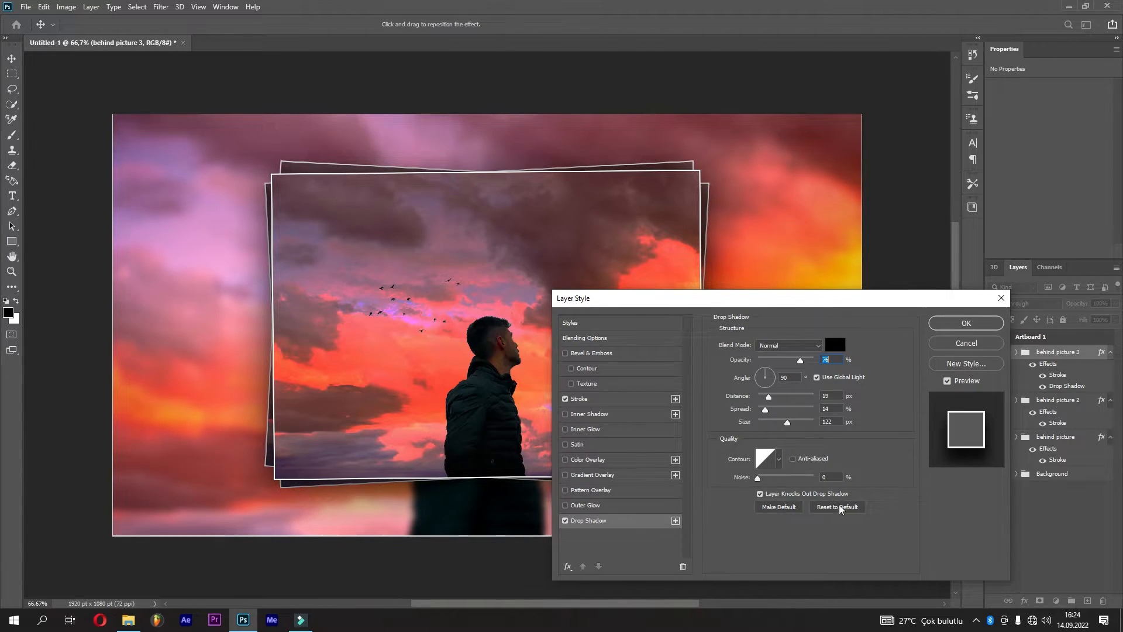
pyautogui.click(956, 324)
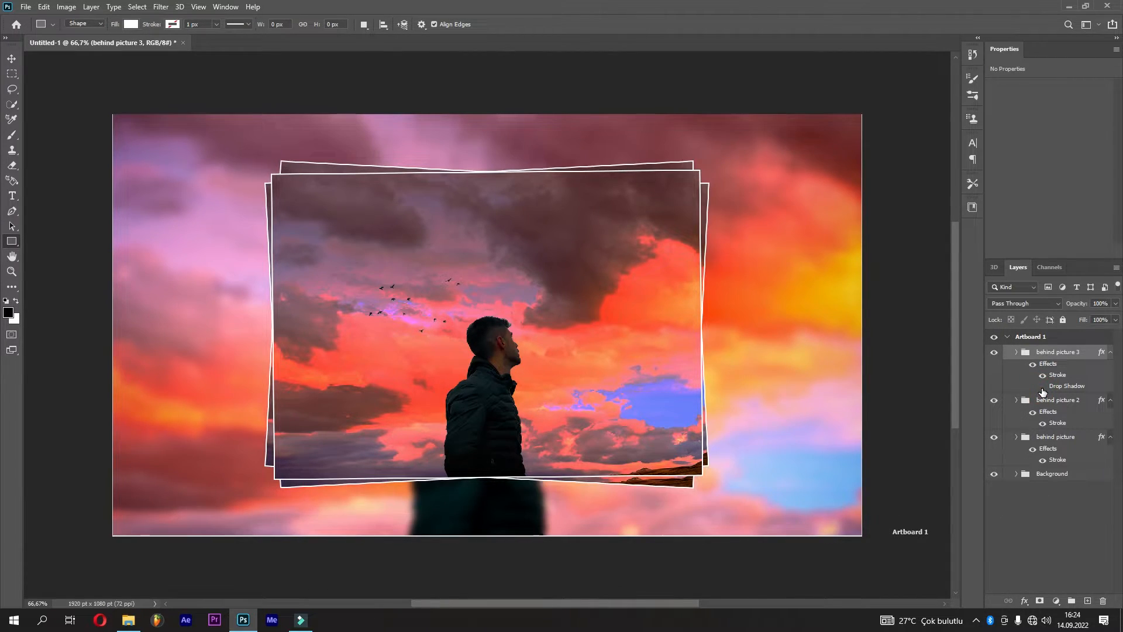
# Step: Tilt the front framed picture further counter-clockwise and rotate the lowest behind picture group slightly further clockwise
pyautogui.moveTo(726, 170)
pyautogui.mouseDown()
pyautogui.moveTo(744, 134)
pyautogui.moveTo(725, 167)
pyautogui.mouseUp()
pyautogui.press('Return')
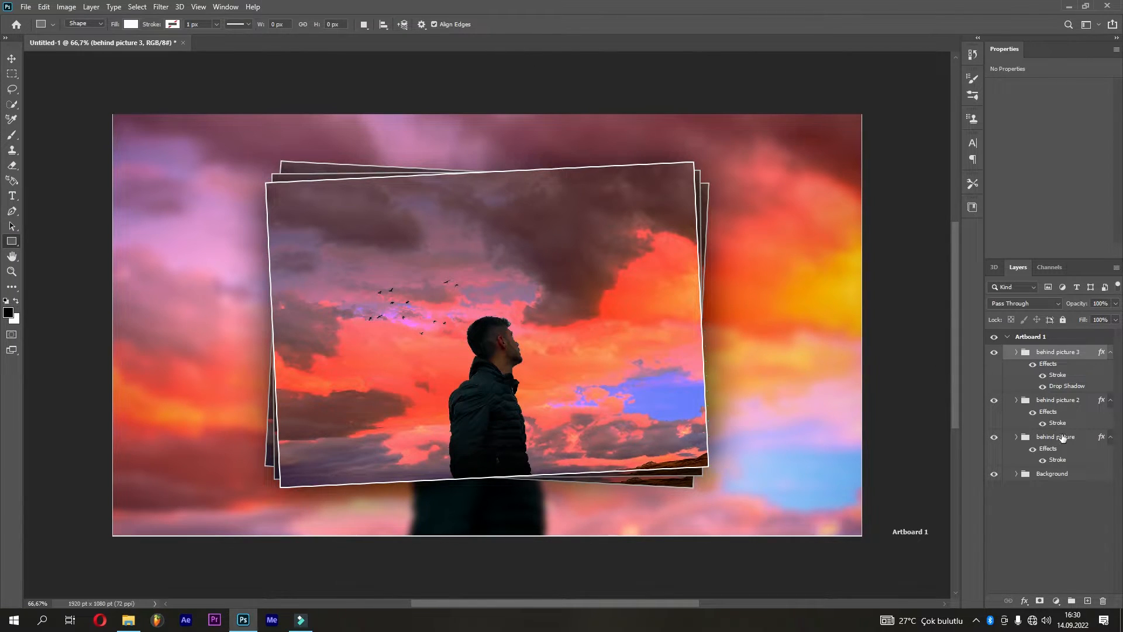
pyautogui.click(1056, 437)
pyautogui.click(44, 6)
pyautogui.click(139, 258)
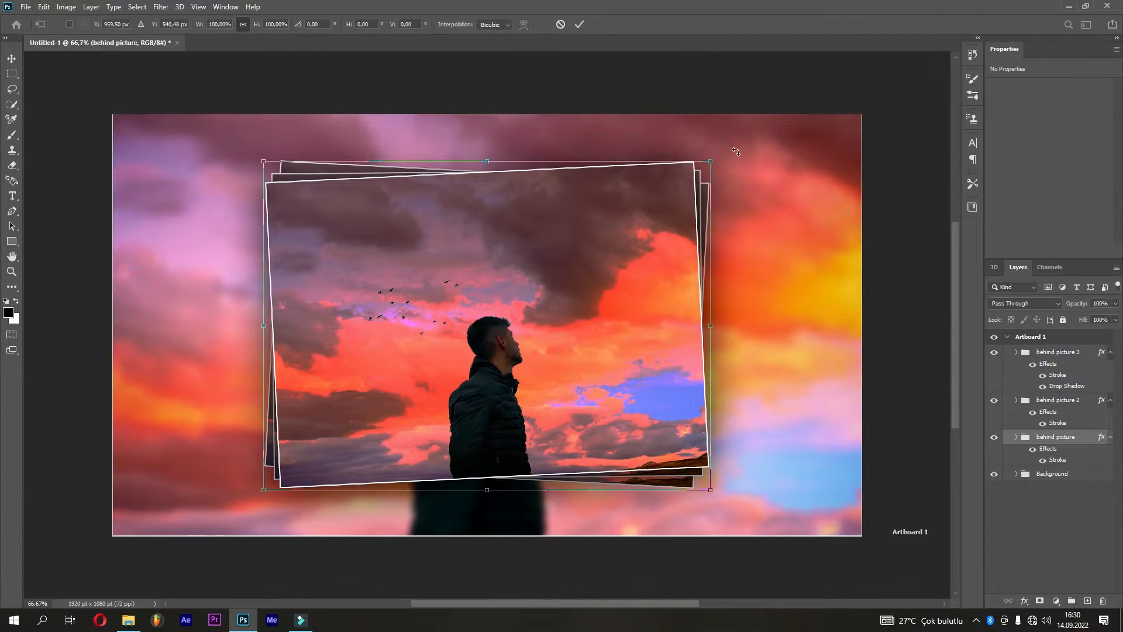
pyautogui.click(580, 24)
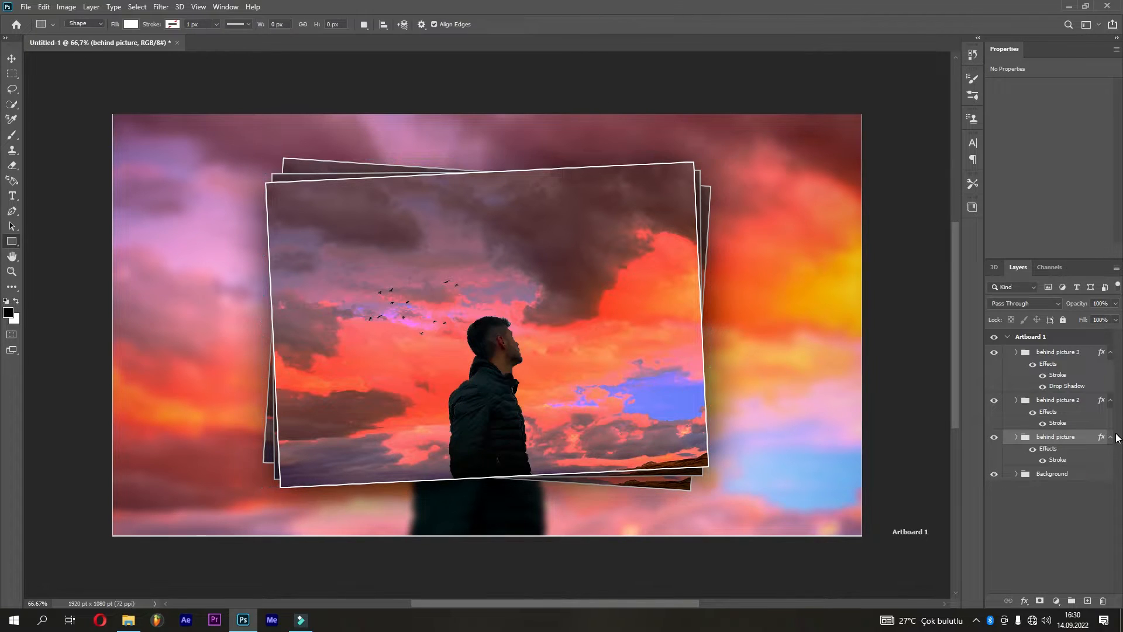
pyautogui.click(1047, 354)
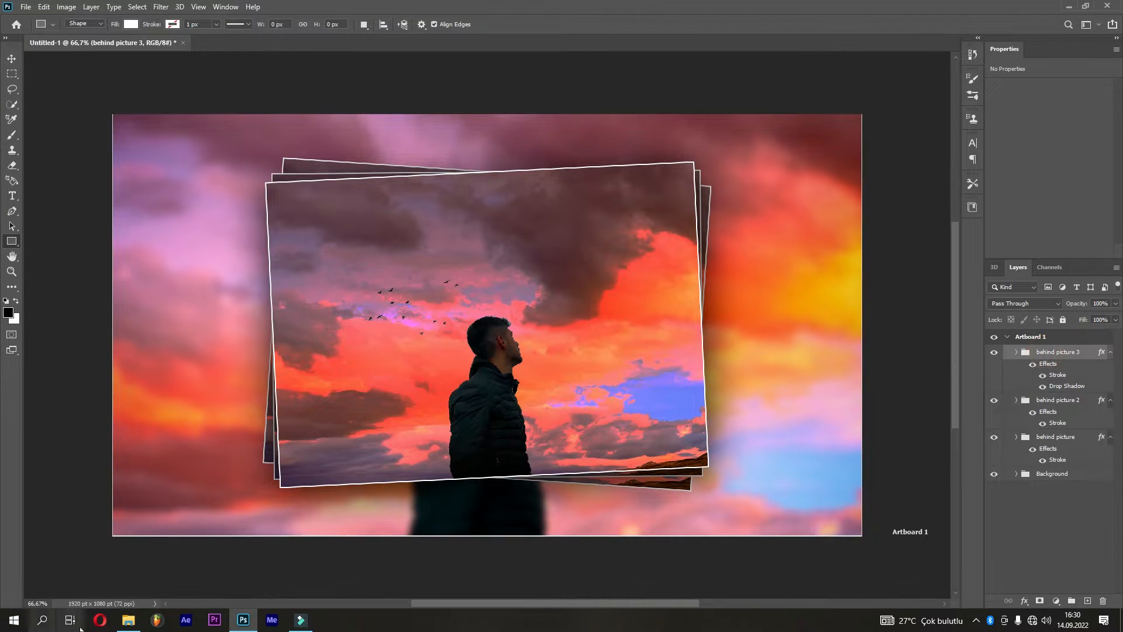
# Step: Place the Sky banner picture file on the artboard and scale it to about 264.87% so it covers the picture stack
pyautogui.click(128, 620)
pyautogui.moveTo(418, 330); pyautogui.dragTo(321, 361)
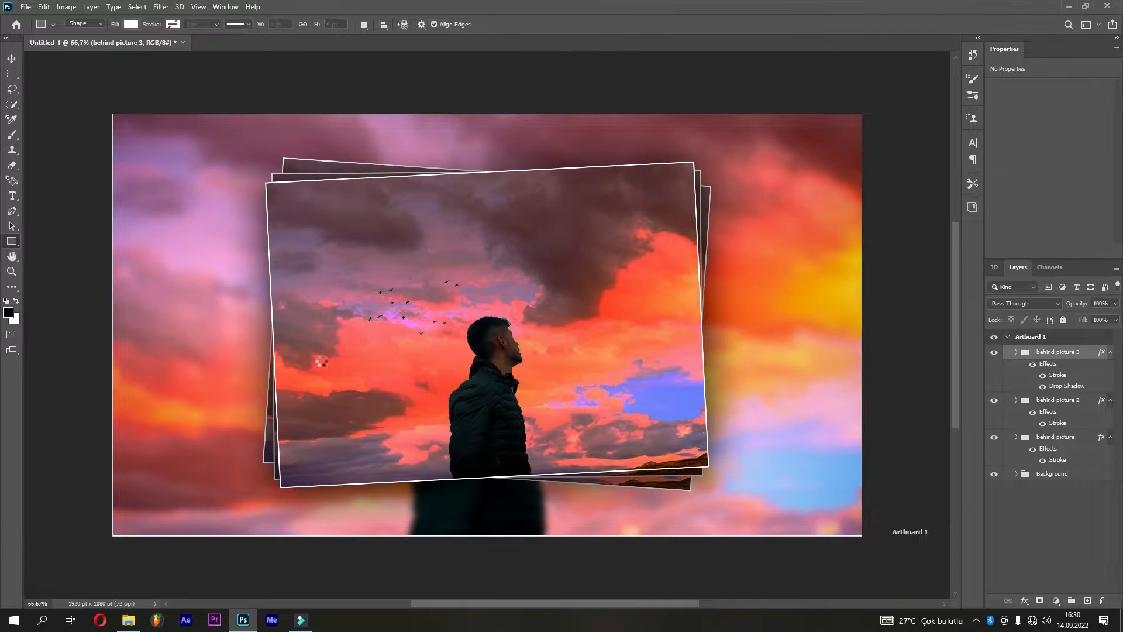
pyautogui.moveTo(566, 277); pyautogui.dragTo(697, 175)
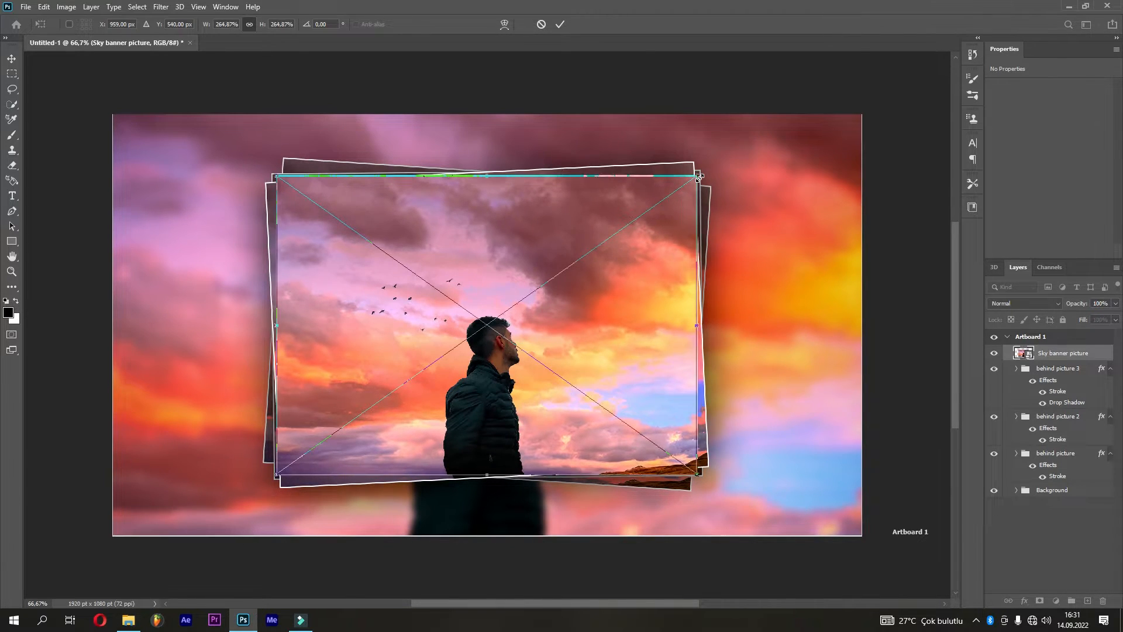
pyautogui.click(560, 24)
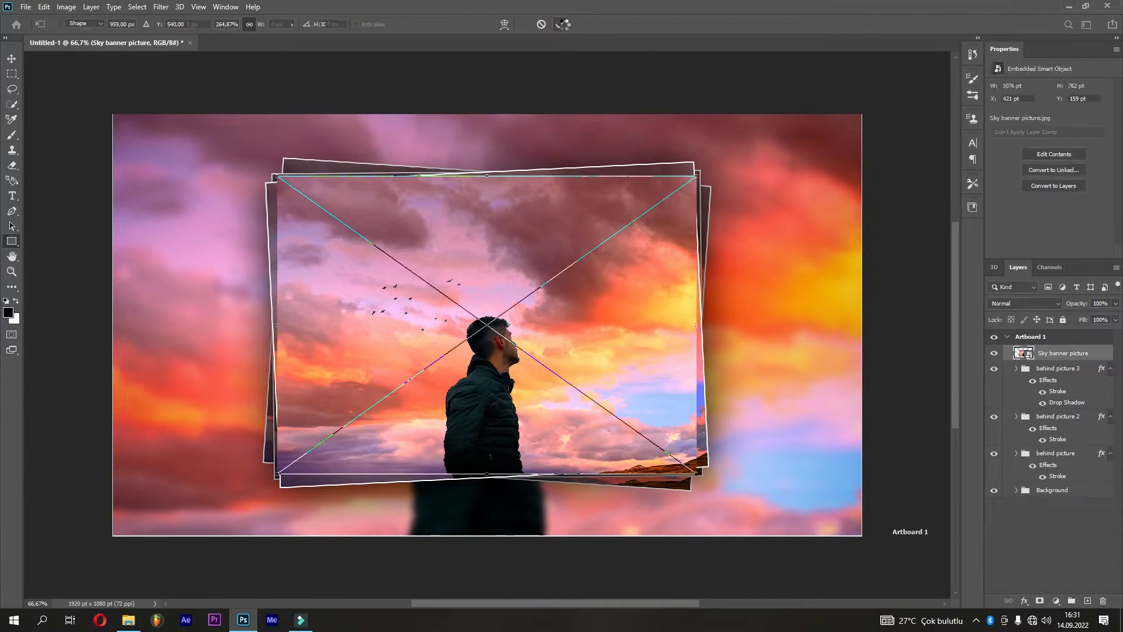
# Step: Add a 3 px white inside stroke at 100% opacity to the Sky banner picture layer
pyautogui.rightClick(1073, 354)
pyautogui.click(985, 120)
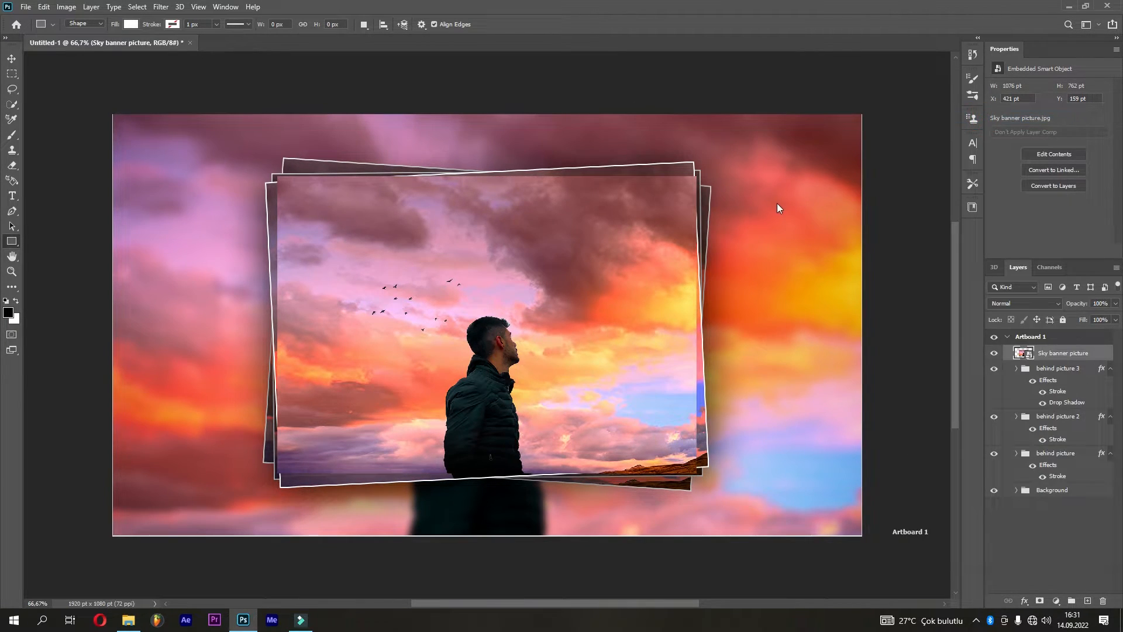
pyautogui.moveTo(729, 303); pyautogui.dragTo(855, 270)
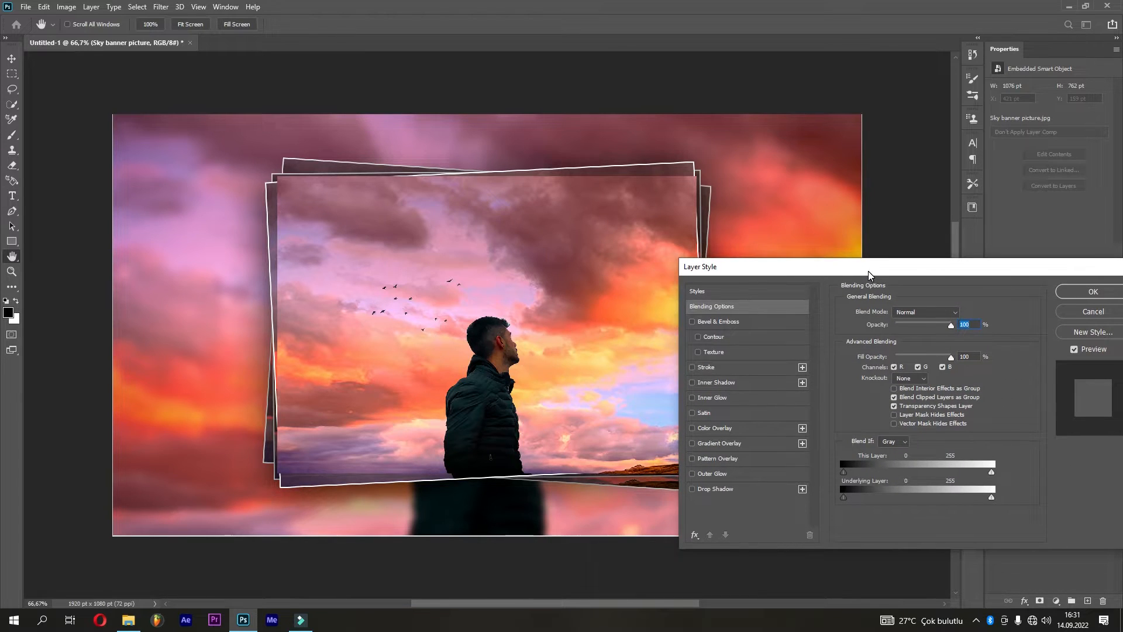
pyautogui.click(707, 366)
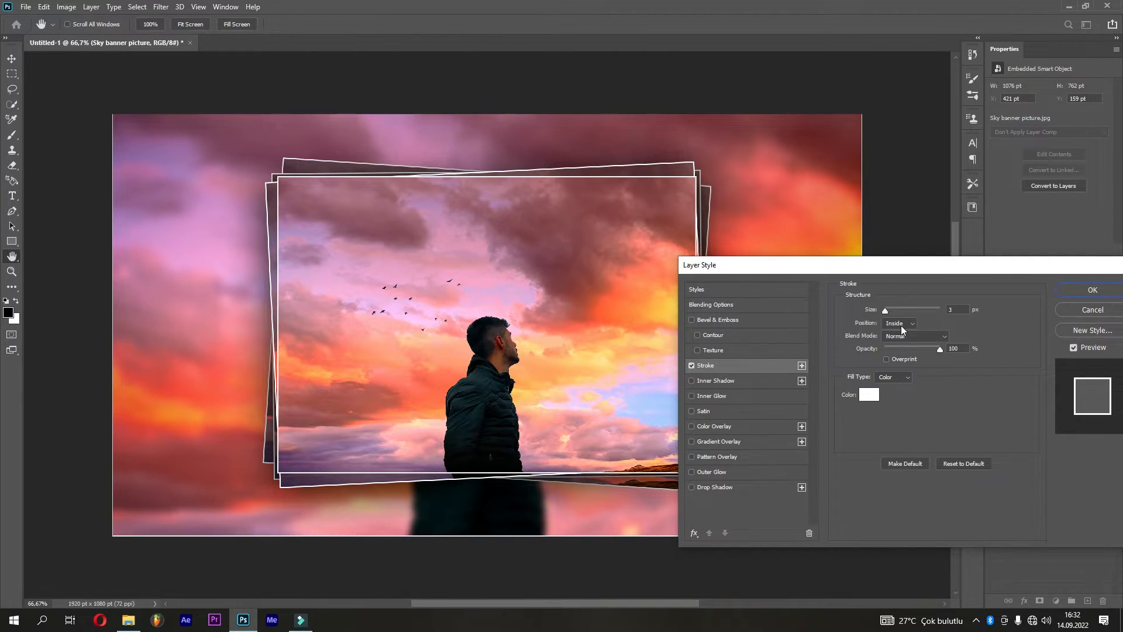
# Step: Give the Sky banner picture a white inner shadow with 64% opacity, 0 px distance, 3% choke, 109 px size and 5% noise
pyautogui.click(735, 381)
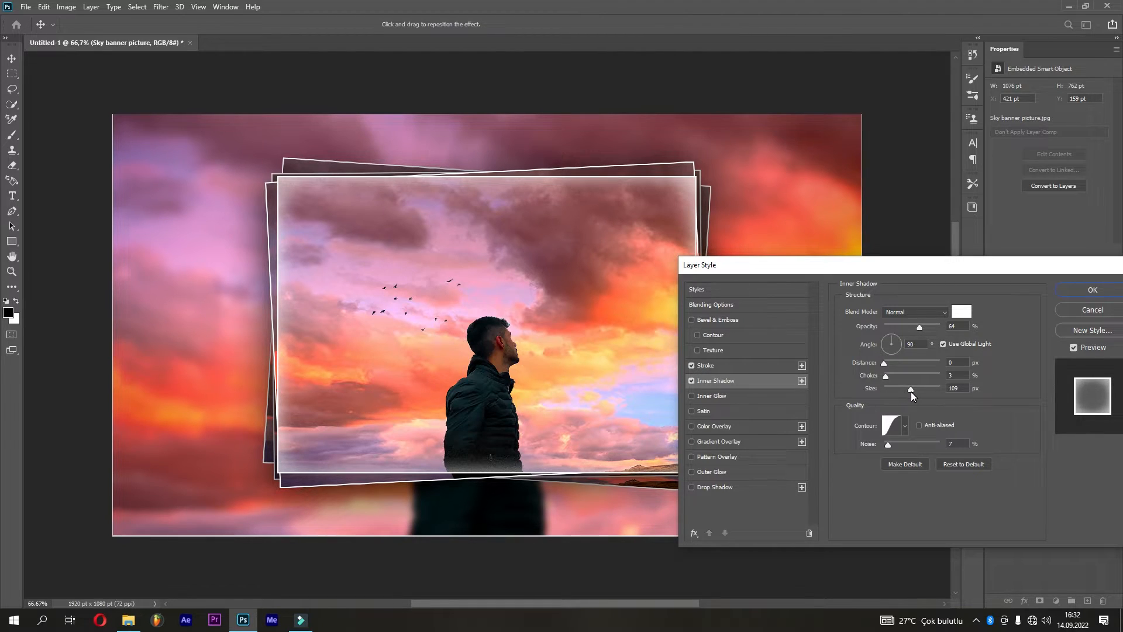
pyautogui.doubleClick(953, 445)
pyautogui.write('5')
pyautogui.click(1091, 291)
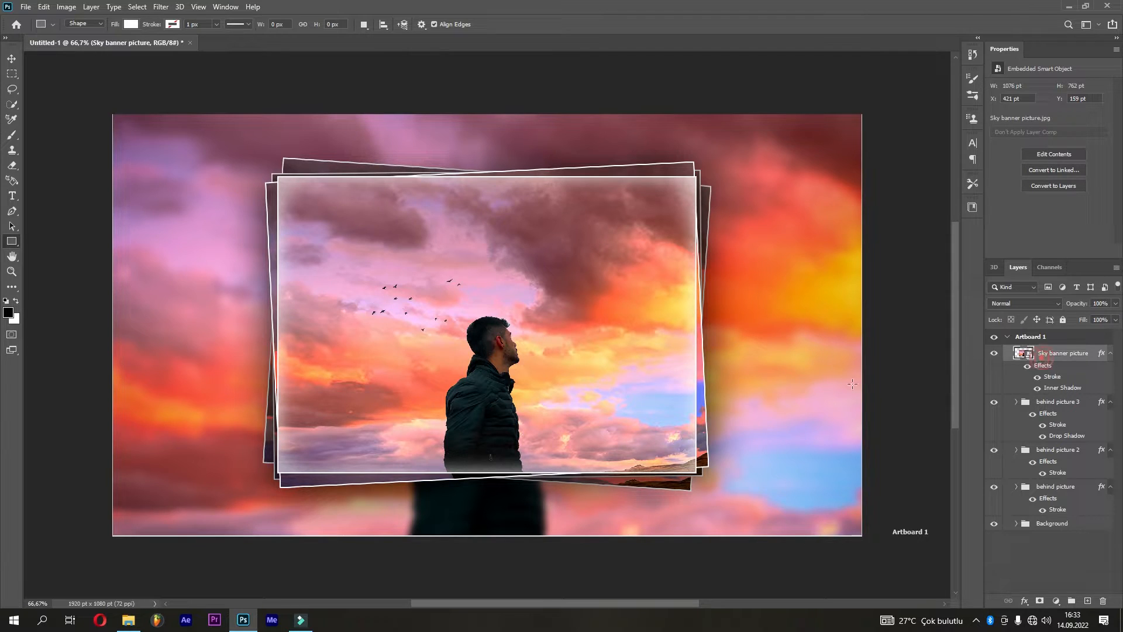
# Step: Rotate the Sky banner picture about 1° clockwise and enlarge it slightly to fit the frames behind
pyautogui.click(44, 8)
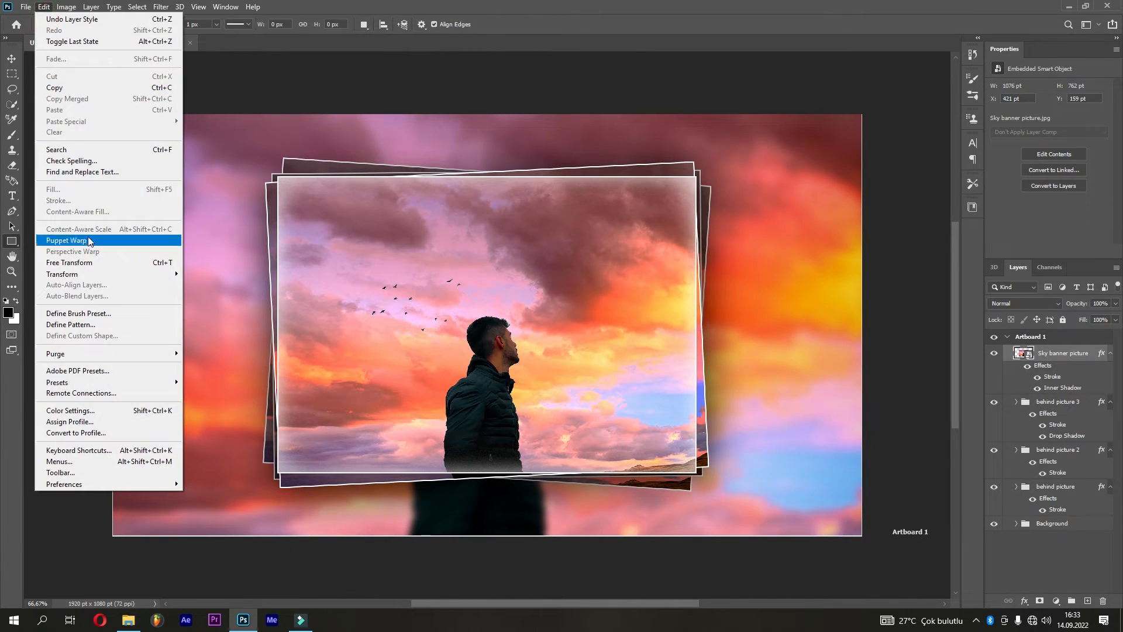
pyautogui.click(90, 263)
pyautogui.moveTo(716, 172); pyautogui.dragTo(717, 174)
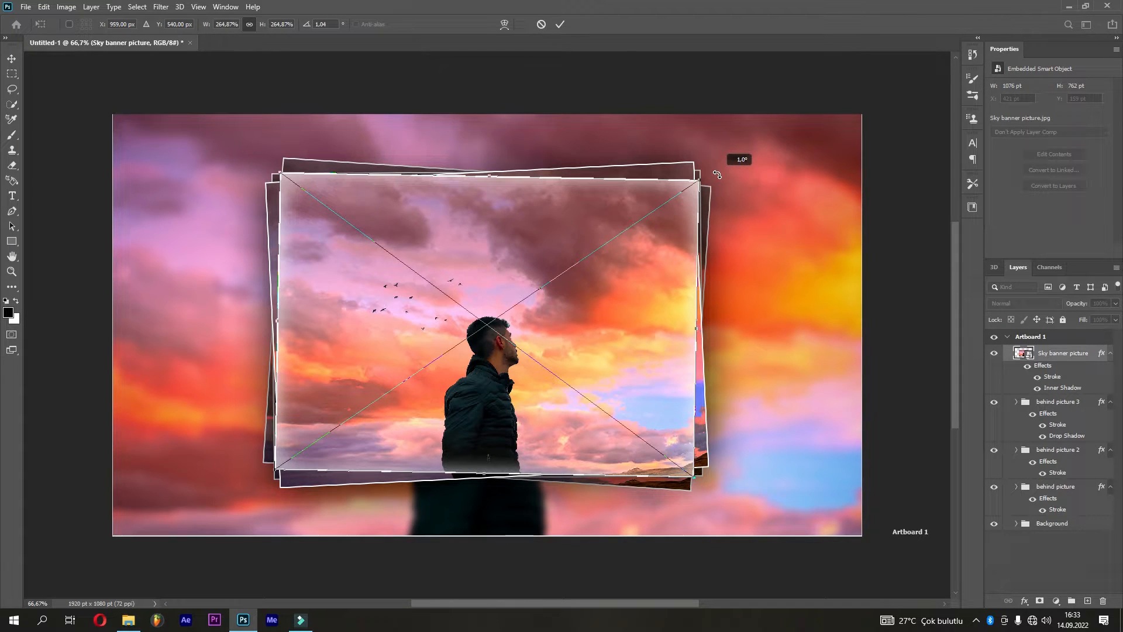
pyautogui.moveTo(698, 176); pyautogui.dragTo(701, 177)
pyautogui.click(559, 24)
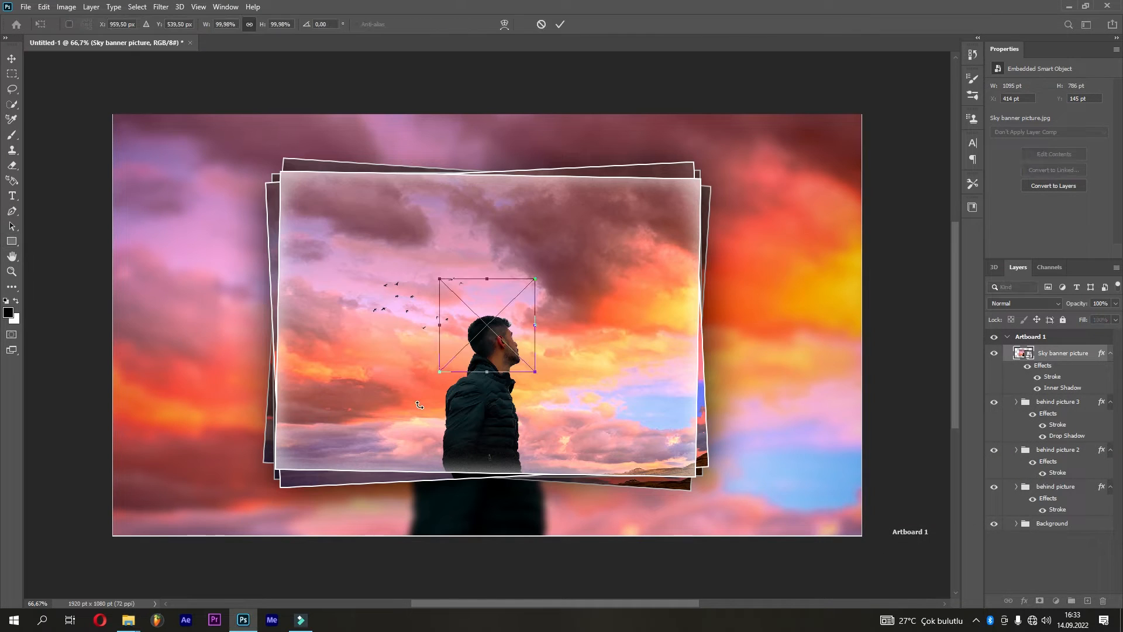
# Step: Place the adobe-photoshop-seeklogo image, scaled to about 112 × 110 pt, centred on the picture's upper edge
pyautogui.moveTo(506, 342); pyautogui.dragTo(503, 185)
pyautogui.moveTo(533, 121); pyautogui.dragTo(509, 154)
pyautogui.click(558, 25)
pyautogui.press('u')
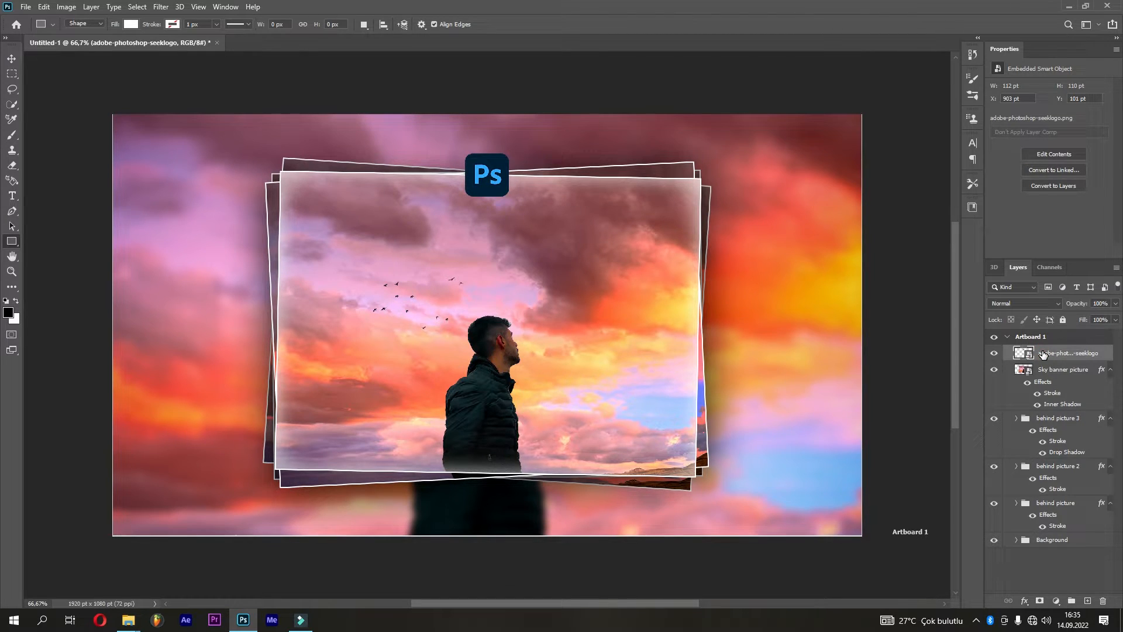
# Step: Add a 5 px outside stroke in colour 00ffea to the Photoshop logo layer
pyautogui.rightClick(1066, 355)
pyautogui.click(992, 118)
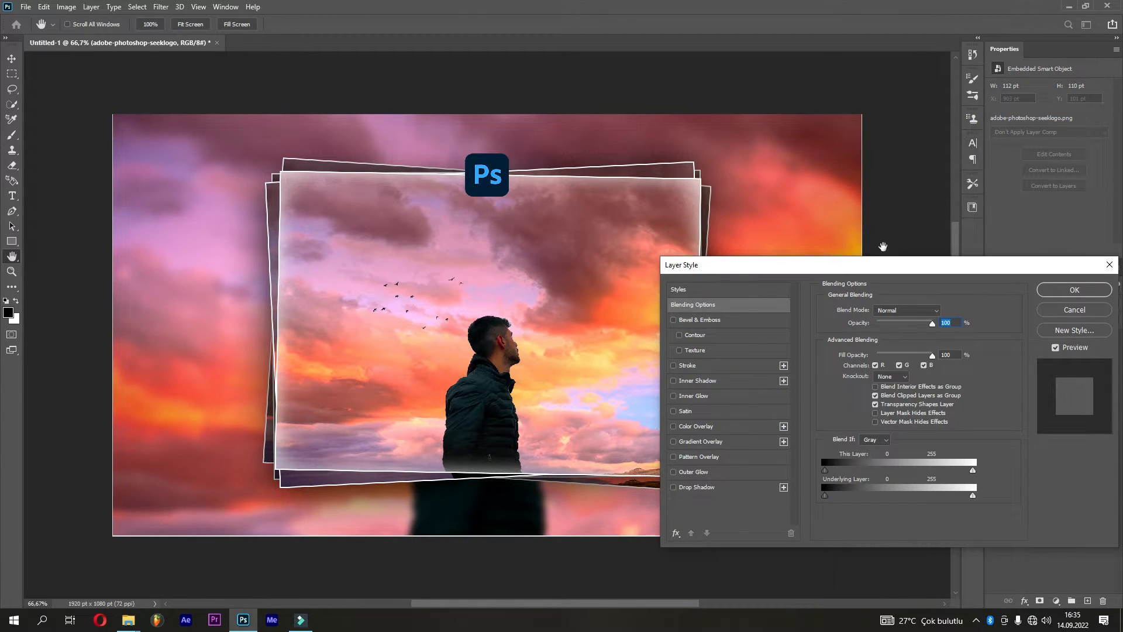
pyautogui.click(690, 366)
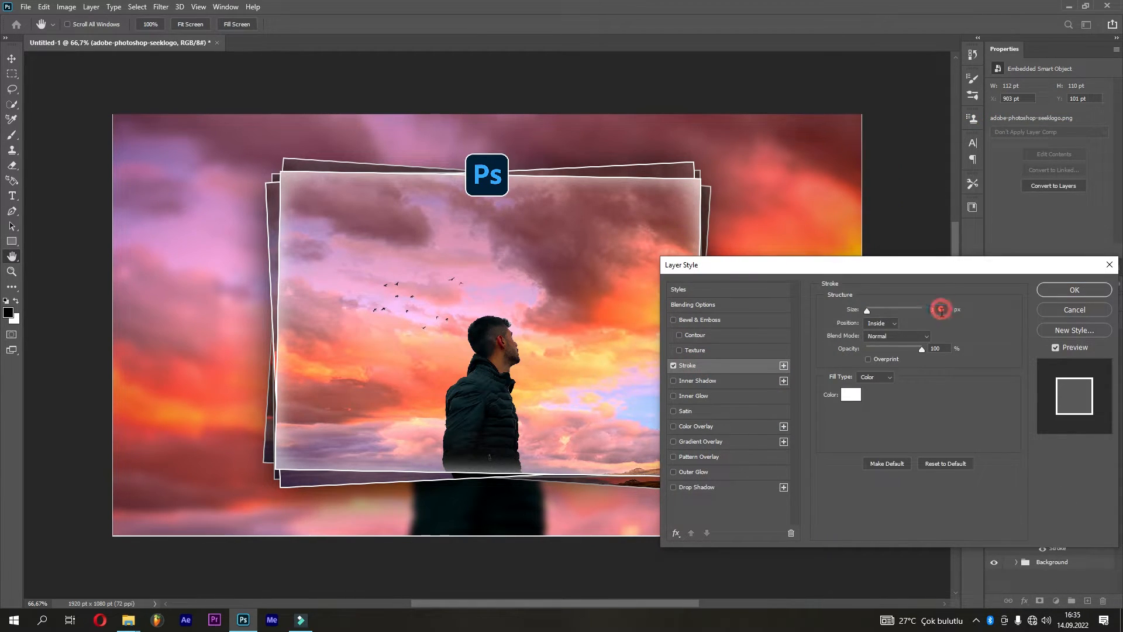
pyautogui.click(882, 322)
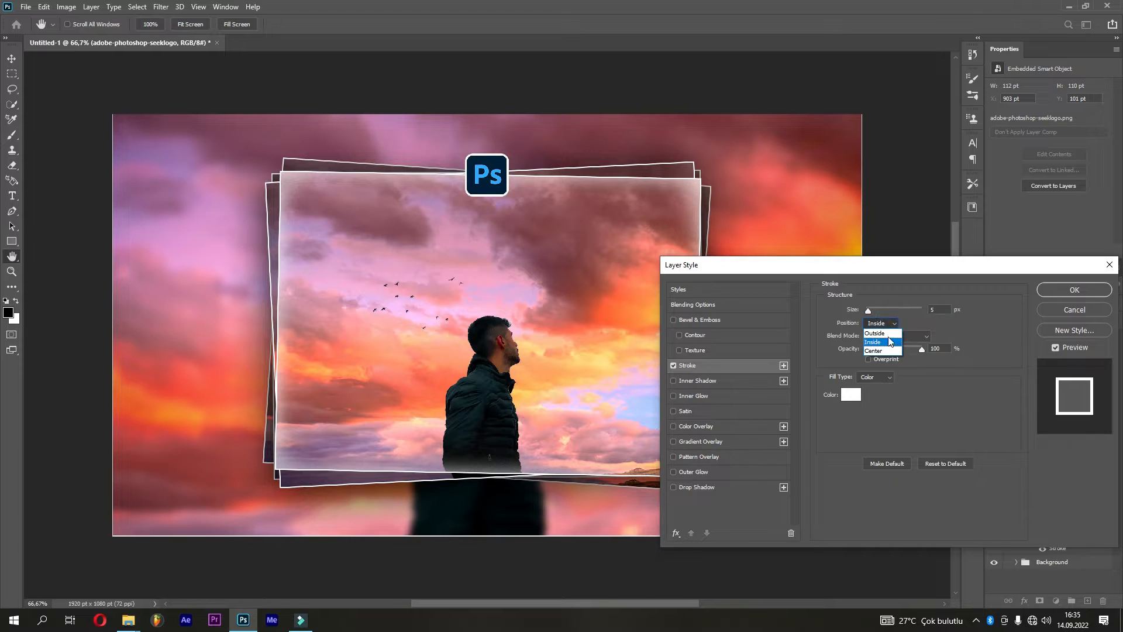
pyautogui.click(888, 331)
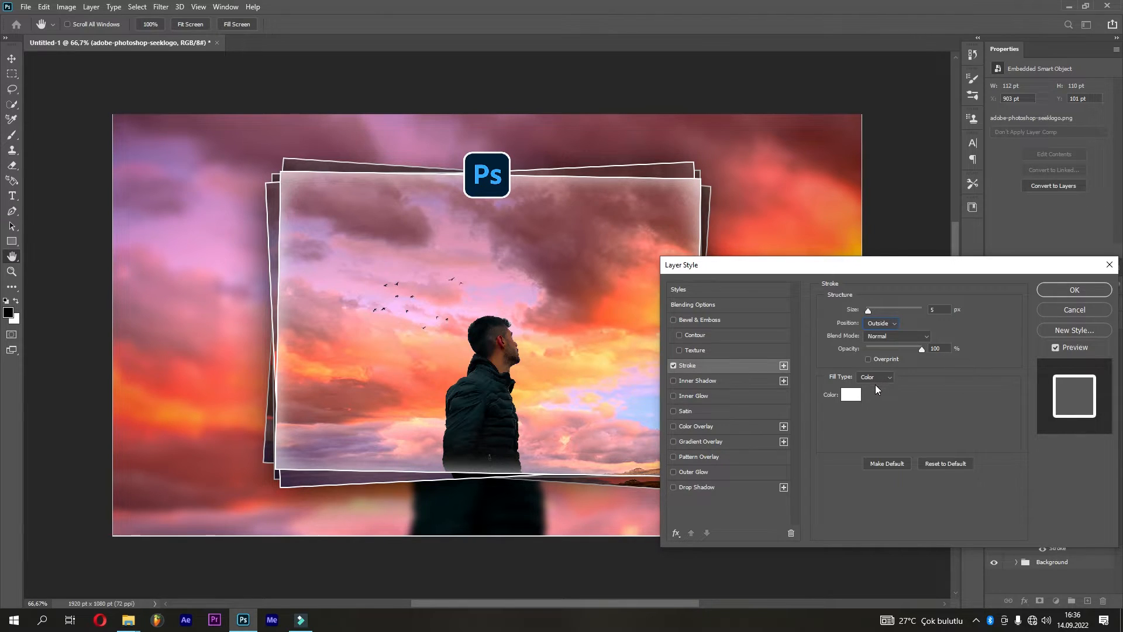
pyautogui.click(851, 396)
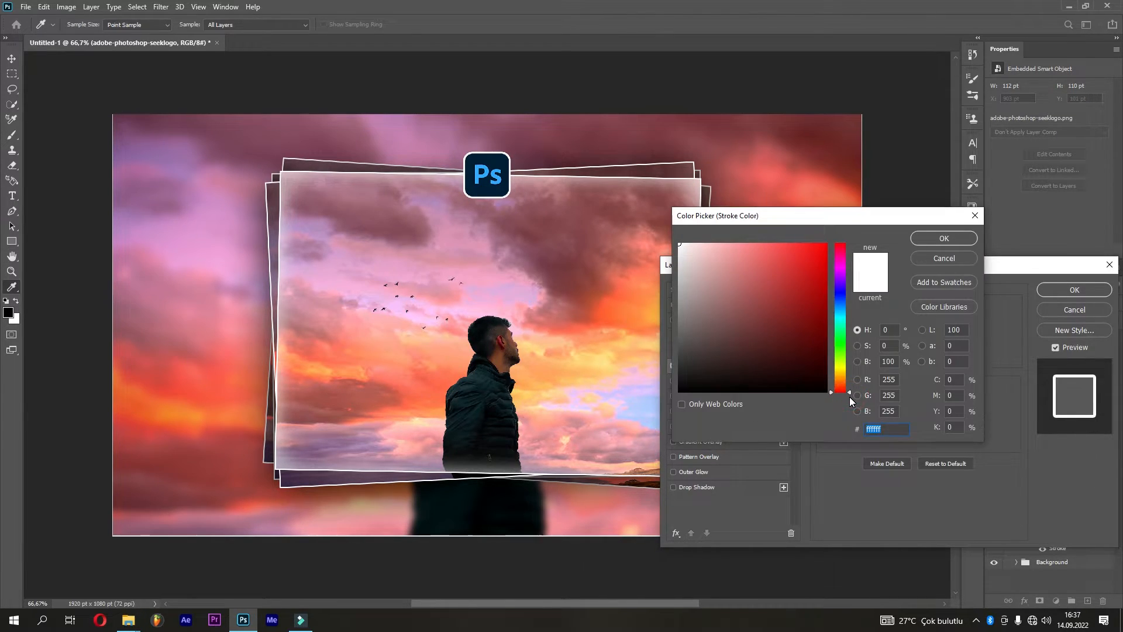
pyautogui.write('00ffea')
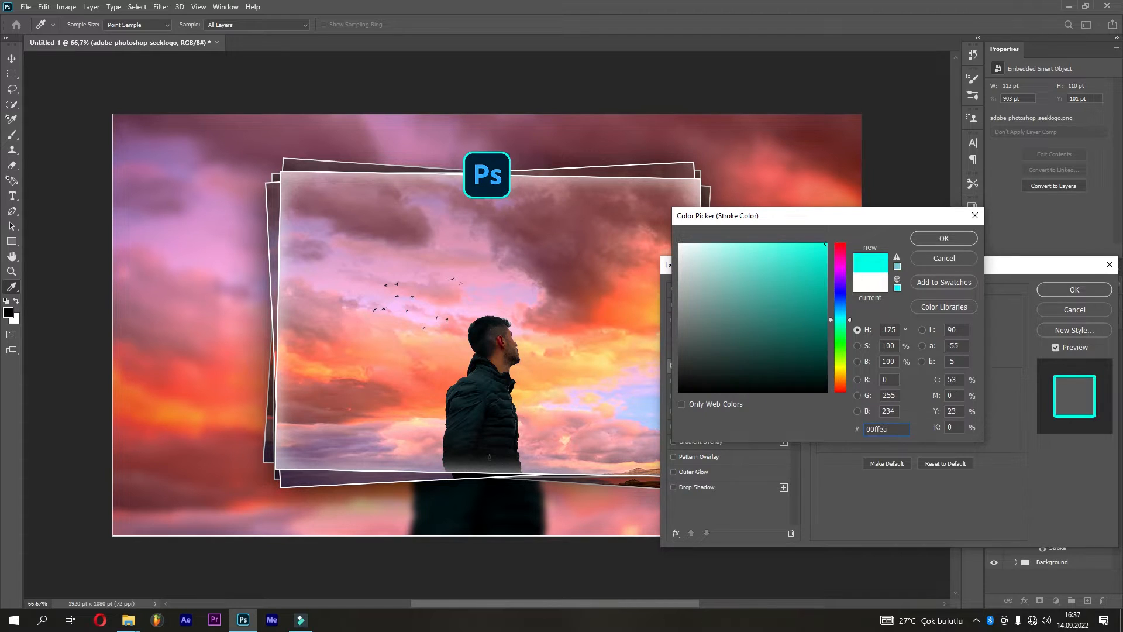
pyautogui.click(944, 238)
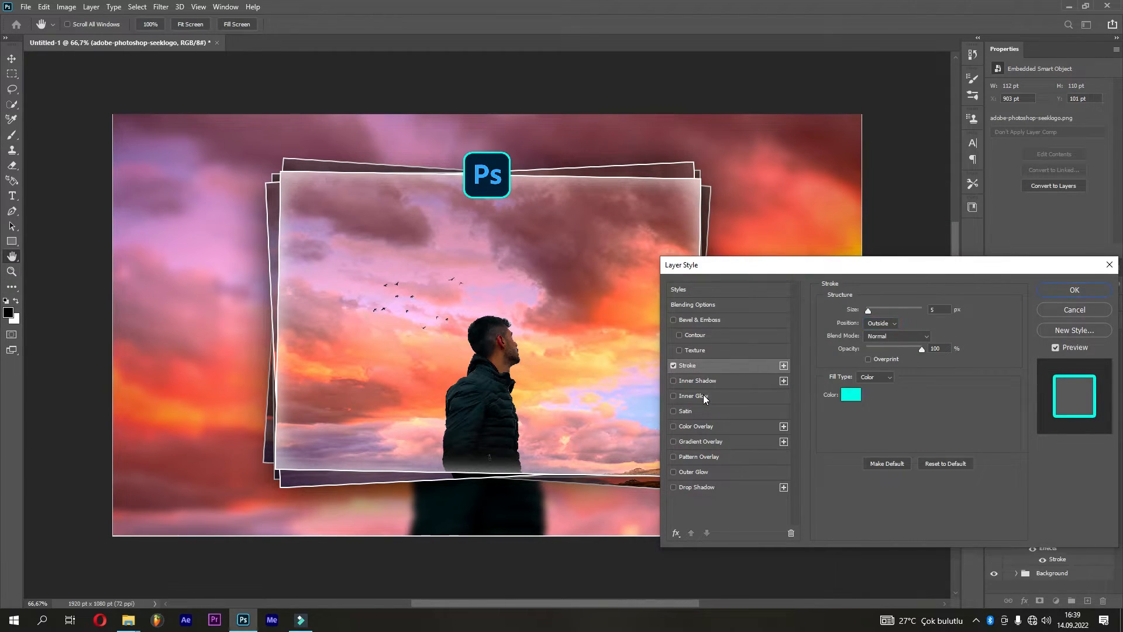
# Step: Enable an inner glow on the logo and set its colour to 00ffea
pyautogui.click(703, 396)
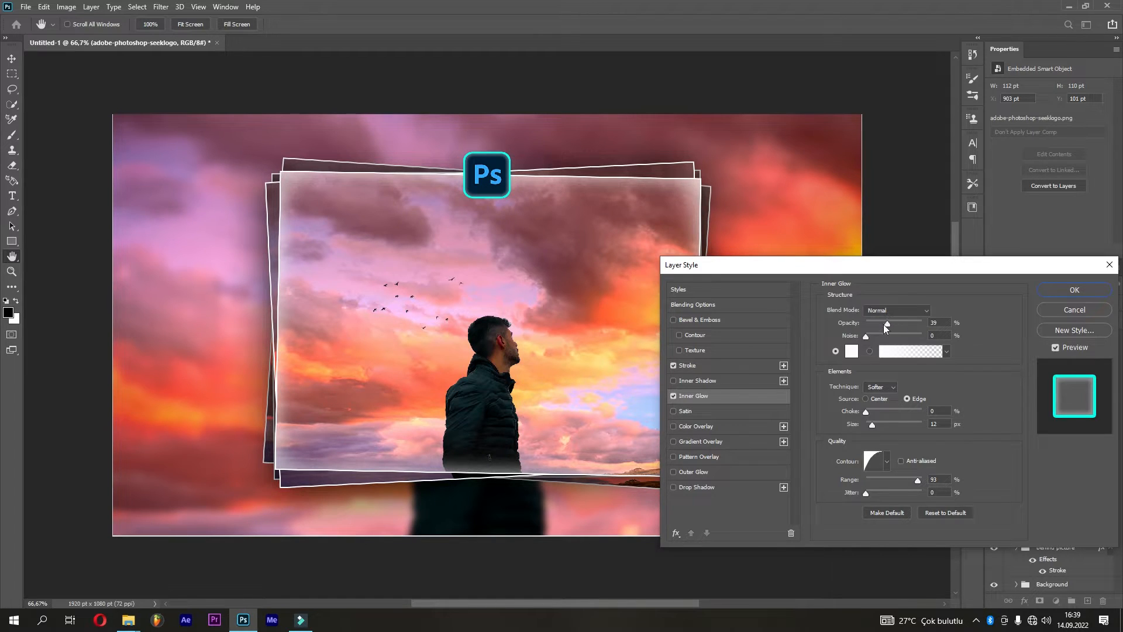
pyautogui.click(851, 351)
pyautogui.write('00ffea')
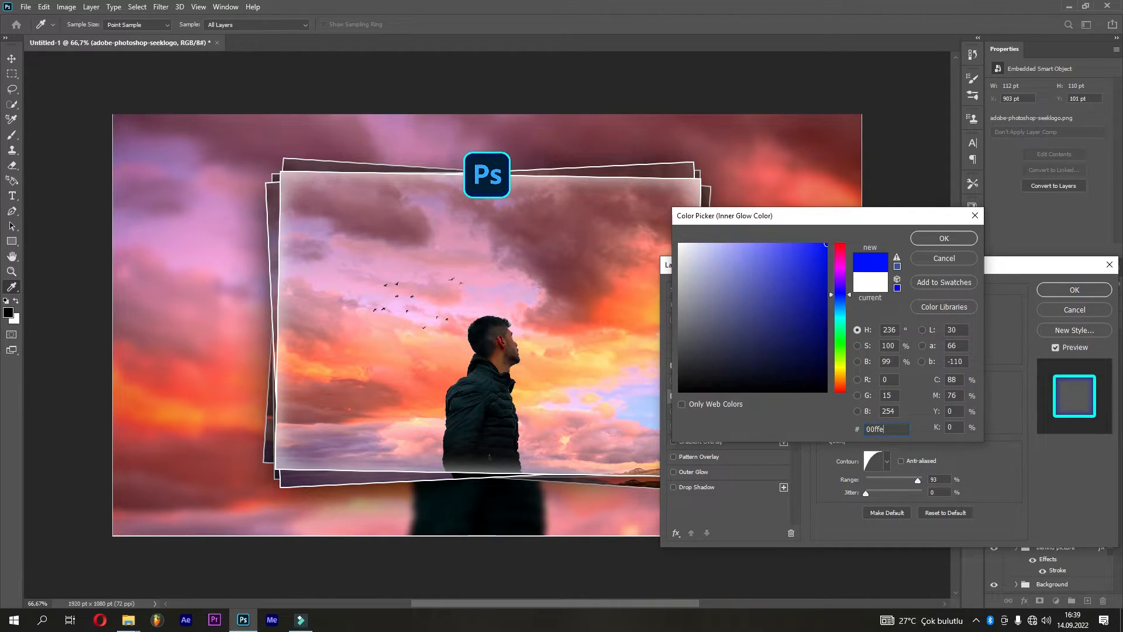
pyautogui.click(946, 238)
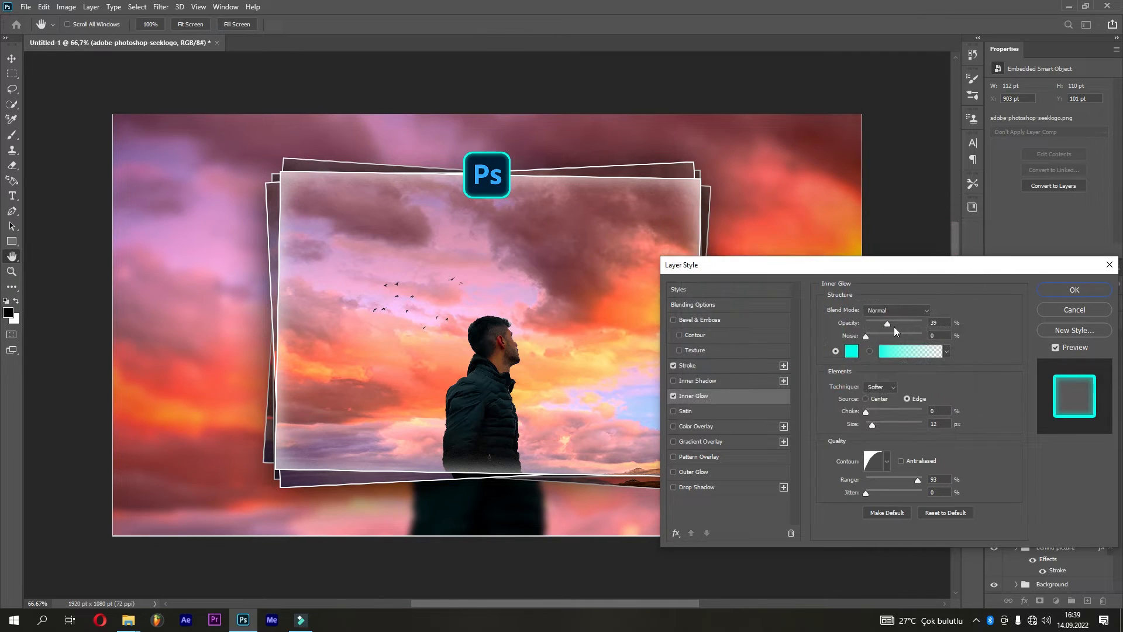
# Step: Set the logo's inner glow to 61% opacity, 9% noise, Edge source, 4% choke and 100% range
pyautogui.moveTo(887, 324); pyautogui.dragTo(900, 321)
pyautogui.moveTo(867, 337); pyautogui.dragTo(878, 332)
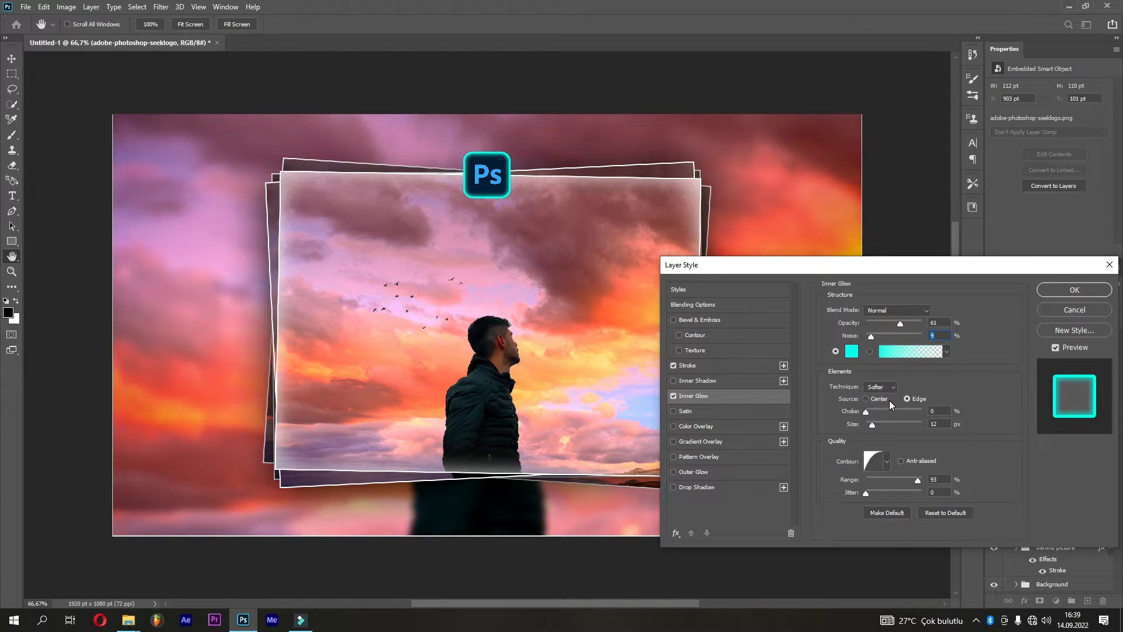
pyautogui.click(867, 399)
pyautogui.click(907, 398)
pyautogui.moveTo(866, 412); pyautogui.dragTo(868, 413)
pyautogui.moveTo(918, 481); pyautogui.dragTo(922, 481)
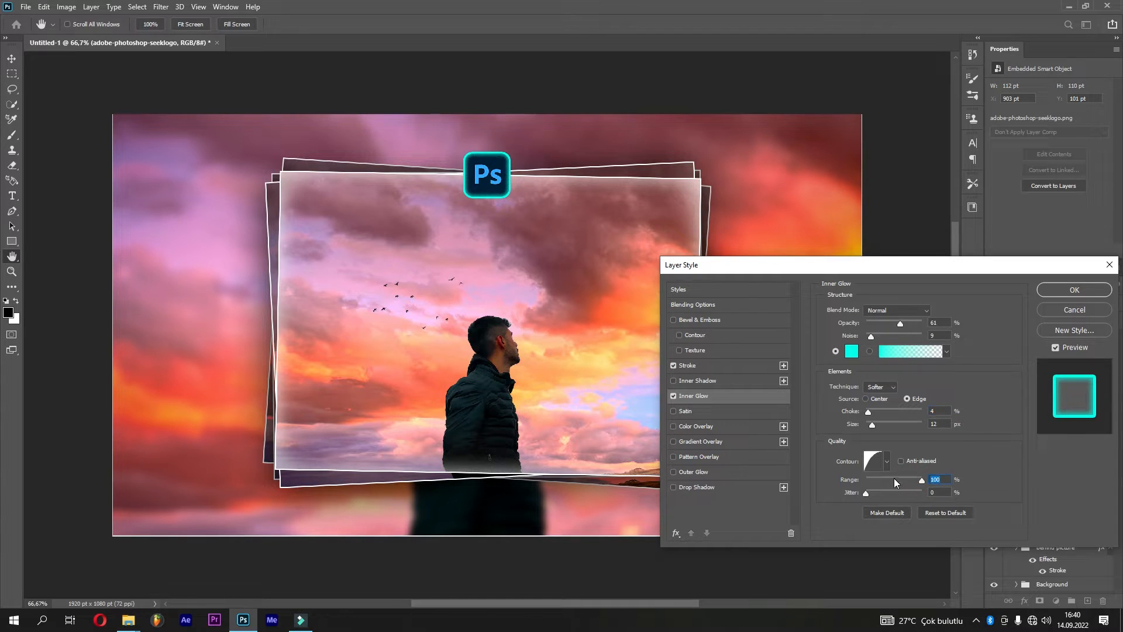
# Step: Change the last digit of the inner glow's hex colour code to 4
pyautogui.click(851, 352)
pyautogui.click(902, 431)
pyautogui.press('BackSpace')
pyautogui.write('4')
pyautogui.click(944, 238)
# Step: Enable a drop shadow on the logo and set its colour to 81eecf
pyautogui.click(711, 487)
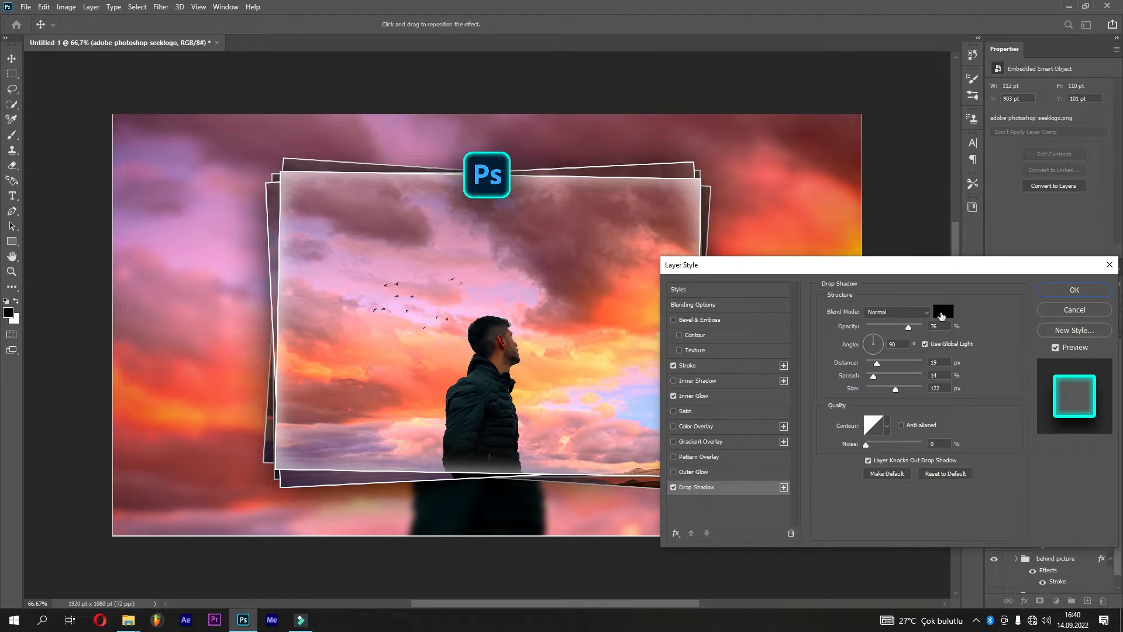
pyautogui.click(941, 311)
pyautogui.write('81')
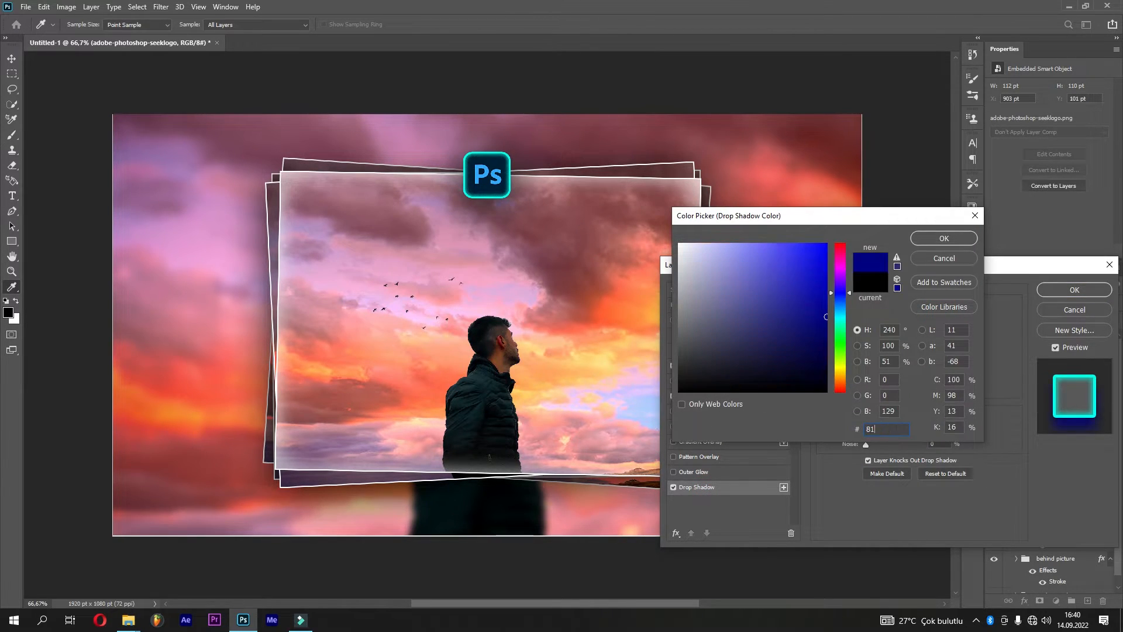
pyautogui.write('eecf')
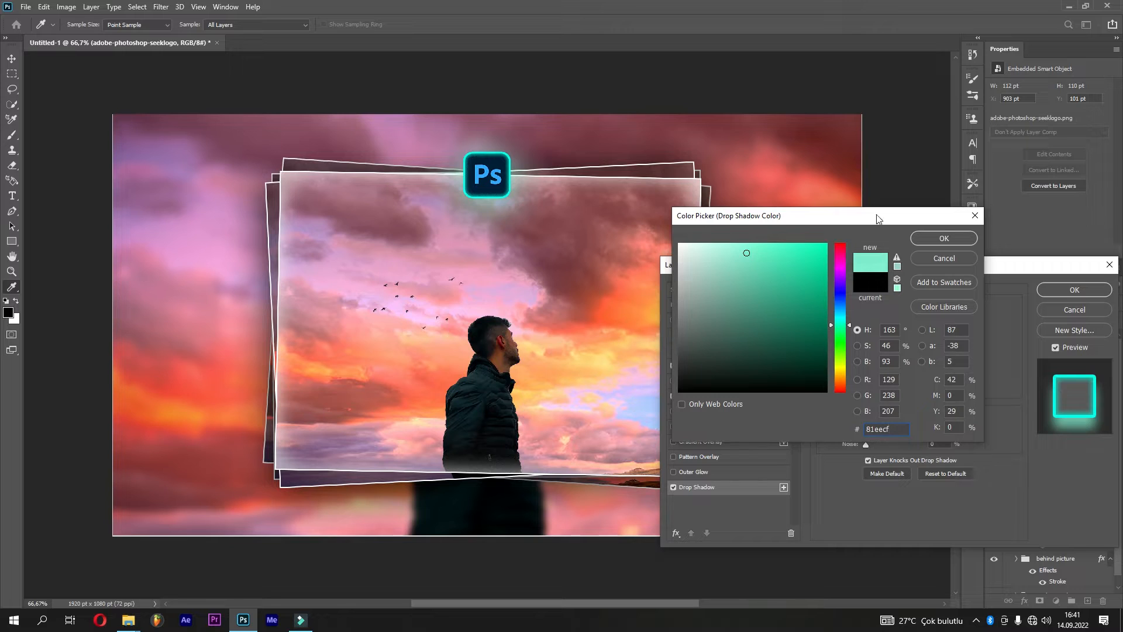
pyautogui.click(944, 238)
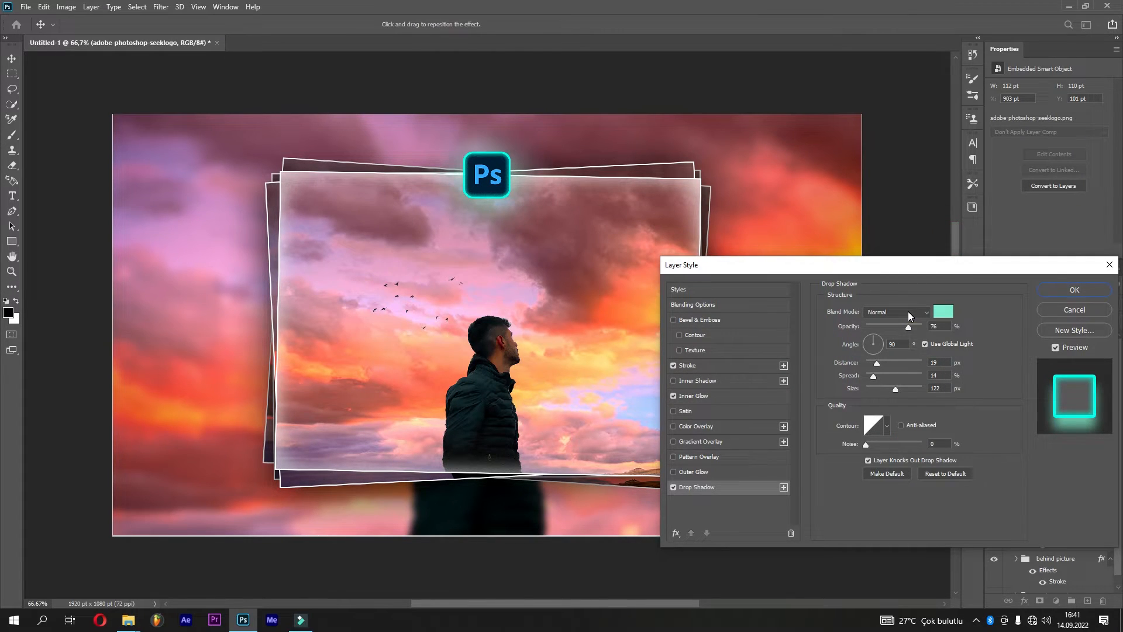
# Step: Set the logo's drop shadow to 100% opacity, 0 px distance, 22% spread and 76 px size, with a little noise
pyautogui.moveTo(910, 326); pyautogui.dragTo(923, 327)
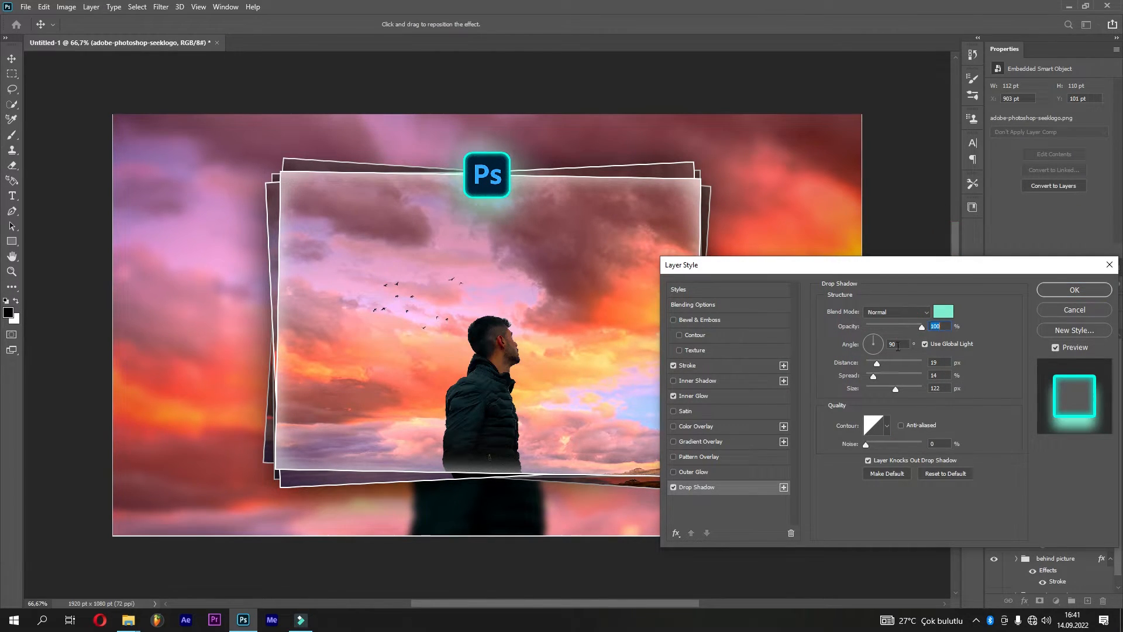
pyautogui.moveTo(878, 364)
pyautogui.mouseDown()
pyautogui.moveTo(855, 361)
pyautogui.moveTo(875, 375)
pyautogui.moveTo(900, 363)
pyautogui.moveTo(884, 378)
pyautogui.moveTo(865, 375)
pyautogui.mouseUp()
pyautogui.moveTo(873, 375); pyautogui.dragTo(883, 394)
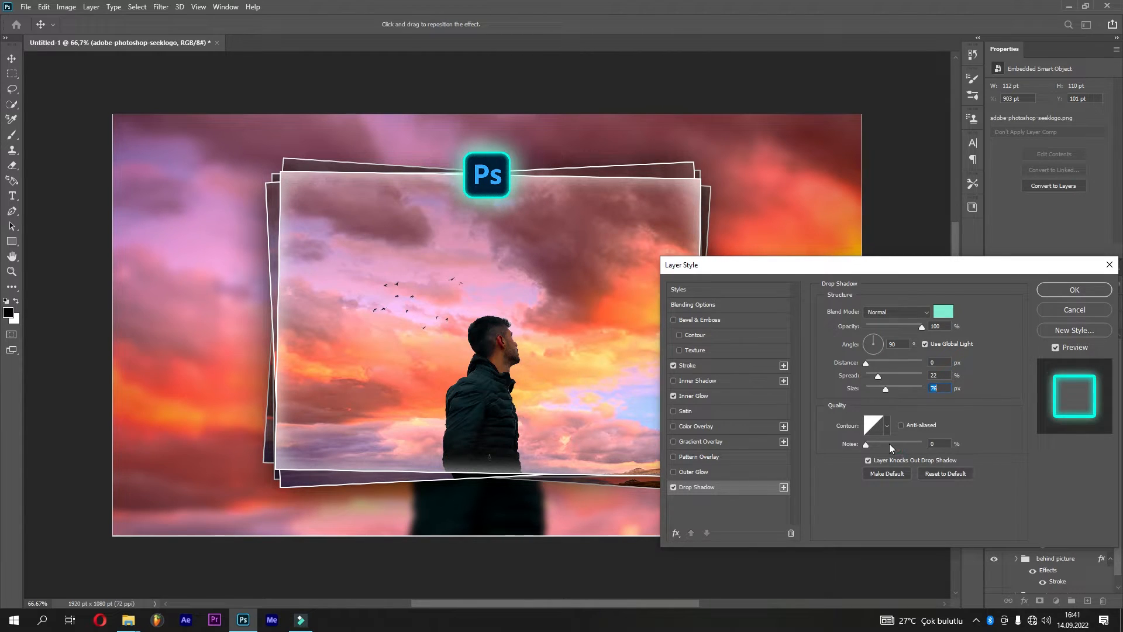
pyautogui.click(872, 444)
pyautogui.click(1054, 288)
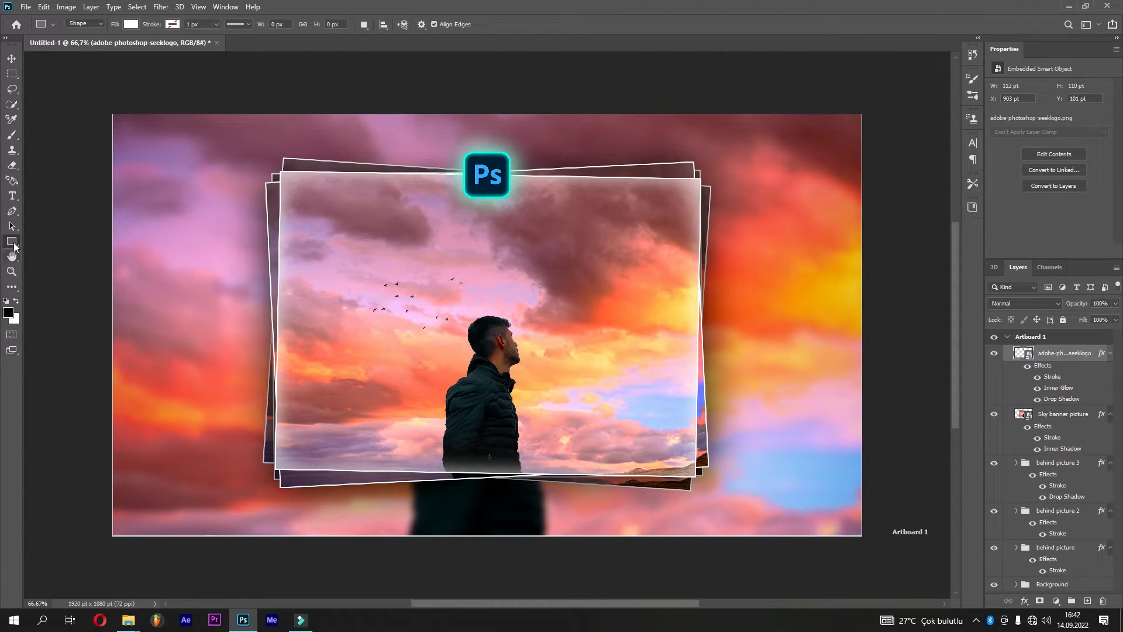
# Step: Draw a white rectangle about 494 × 90 px below the picture stack and place it around X 712, Y 947 px
pyautogui.moveTo(394, 496); pyautogui.dragTo(570, 517)
pyautogui.click(1000, 95)
pyautogui.moveTo(1000, 96); pyautogui.dragTo(1080, 99)
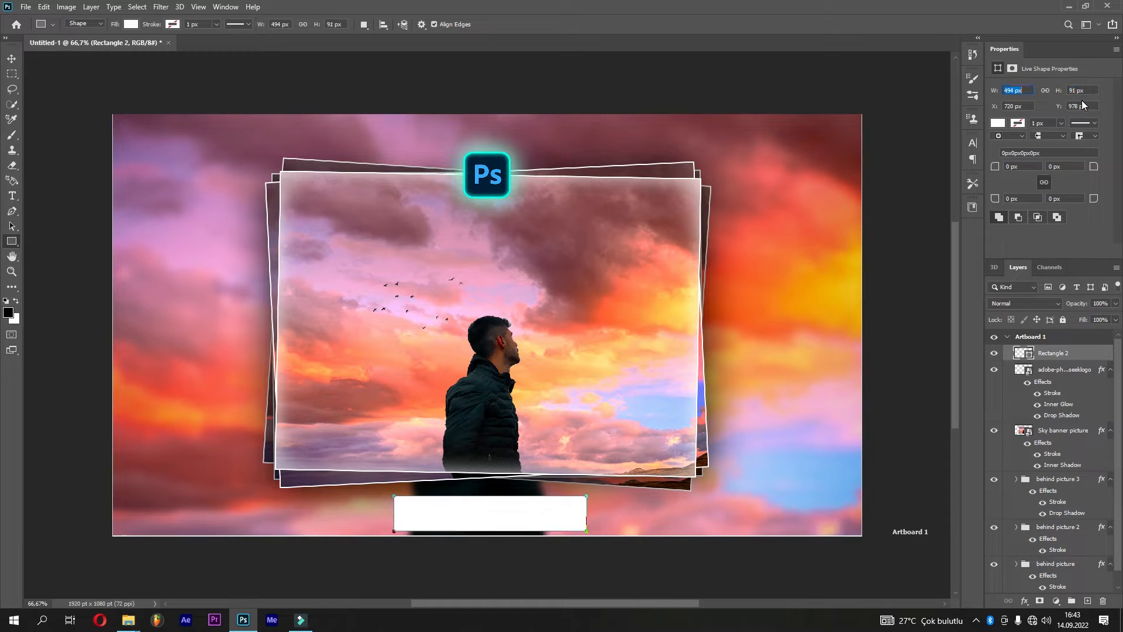
pyautogui.moveTo(998, 110); pyautogui.dragTo(1041, 107)
# Step: Round all four corners of the white rectangle with a 23 px radius
pyautogui.moveTo(995, 169); pyautogui.dragTo(1011, 176)
pyautogui.doubleClick(1033, 169)
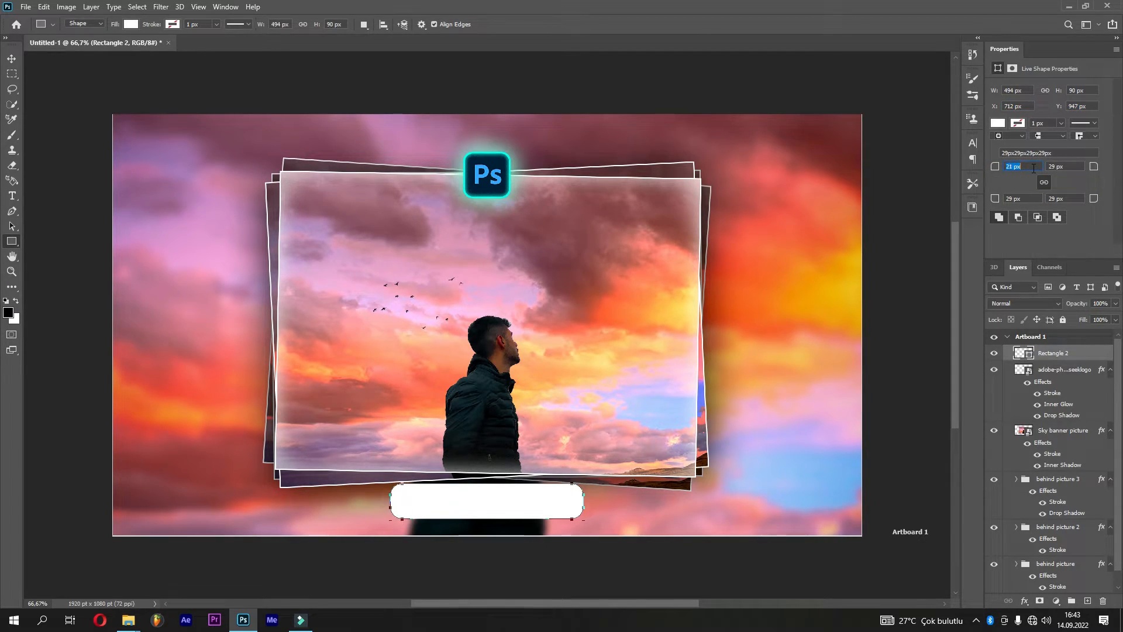
pyautogui.press('Return')
# Step: Move the rounded rectangle slightly down and centre it horizontally under the picture, at about X 714.5, Y 958.43 px
pyautogui.click(44, 6)
pyautogui.click(117, 261)
pyautogui.moveTo(485, 503); pyautogui.dragTo(489, 504)
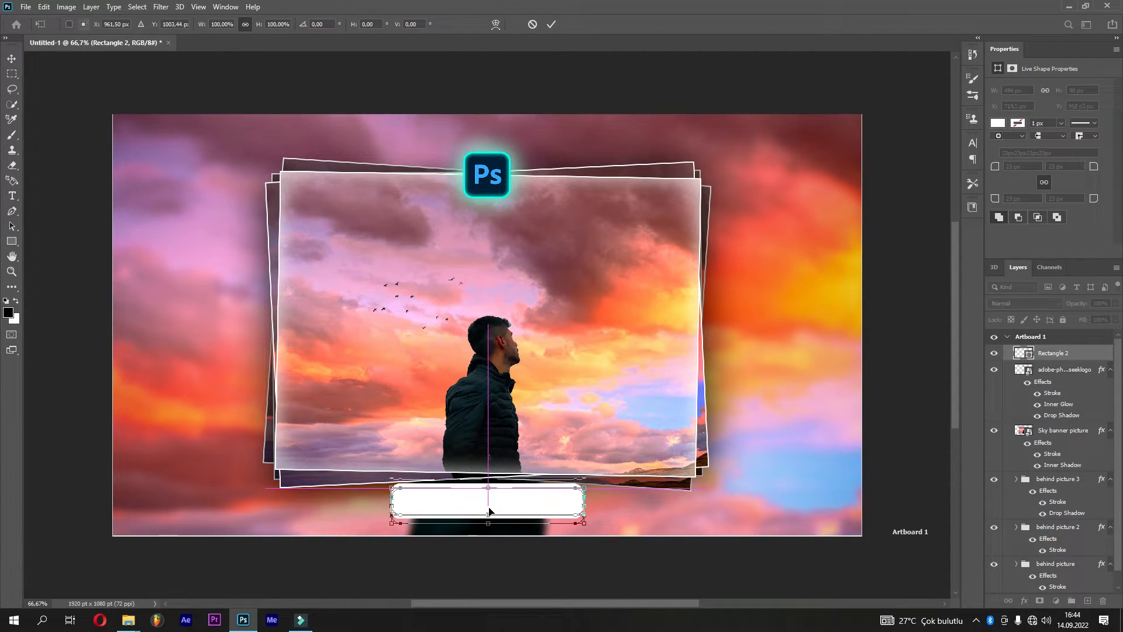
pyautogui.click(551, 24)
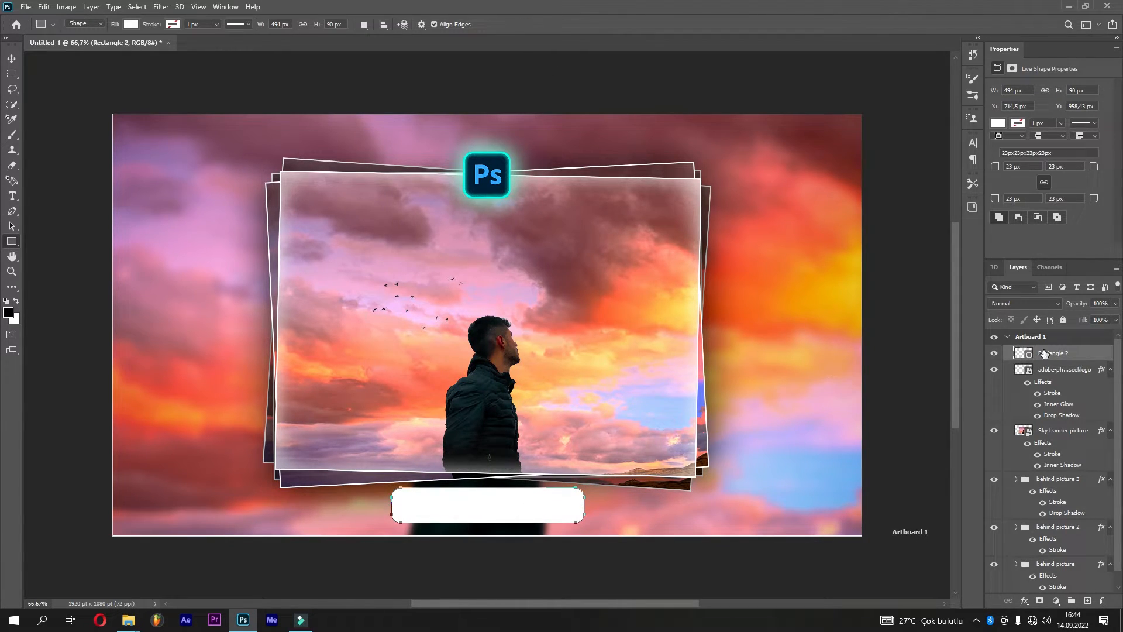
# Step: Hide the white rounded rectangle and stamp all visible layers into a new layer above the Photoshop logo
pyautogui.click(993, 353)
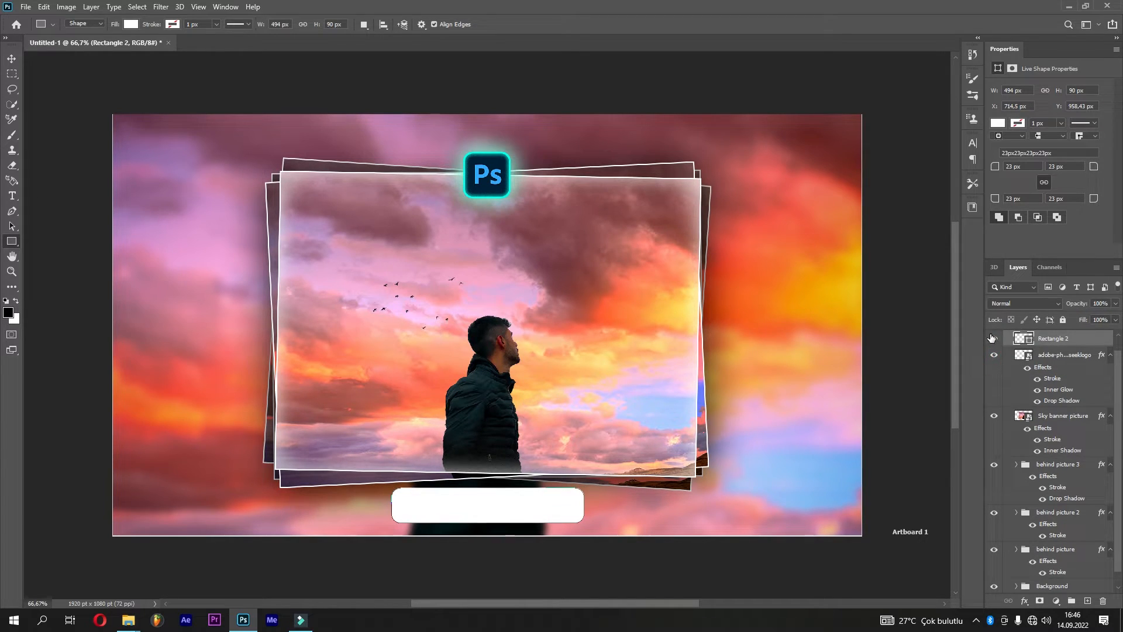
pyautogui.click(994, 338)
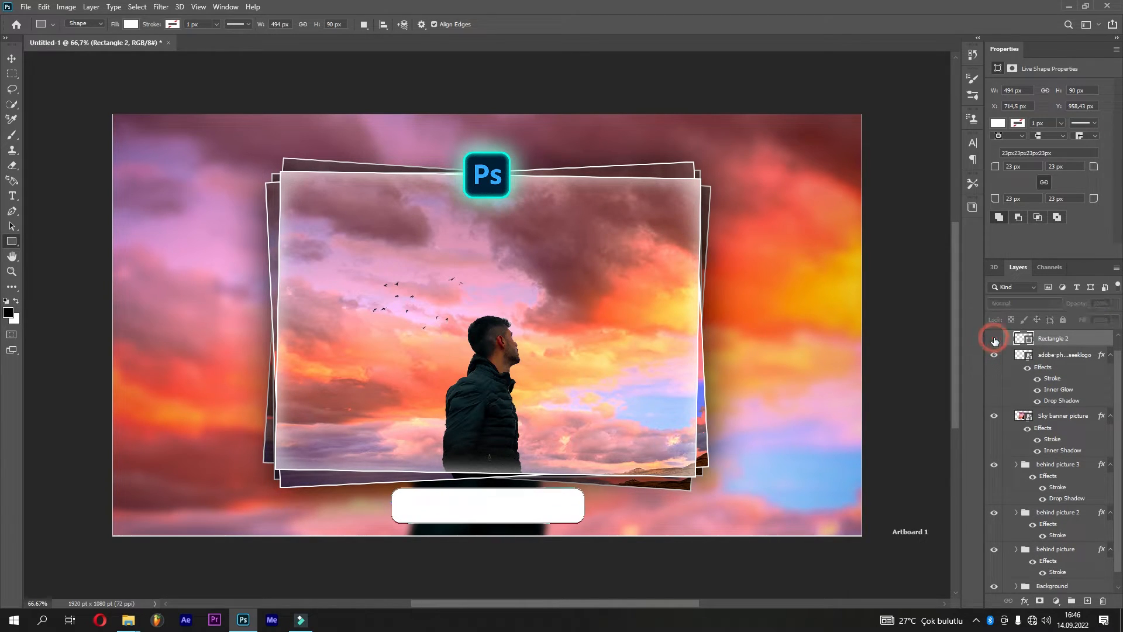
pyautogui.click(1048, 355)
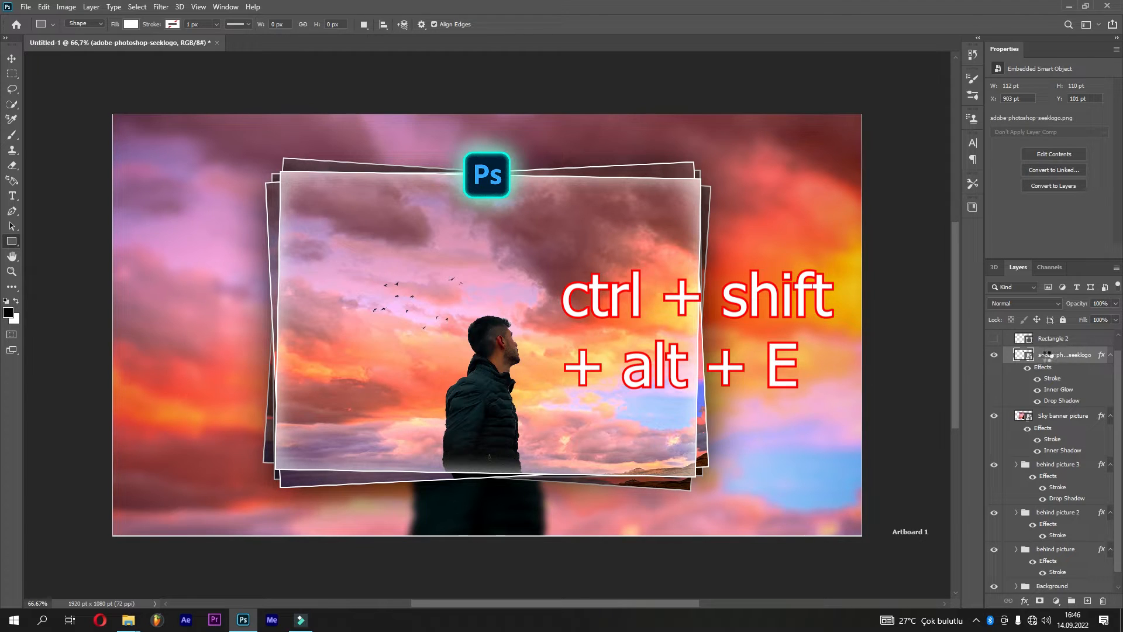
pyautogui.hotkey('ctrl', 'shift', 'alt', 'e')
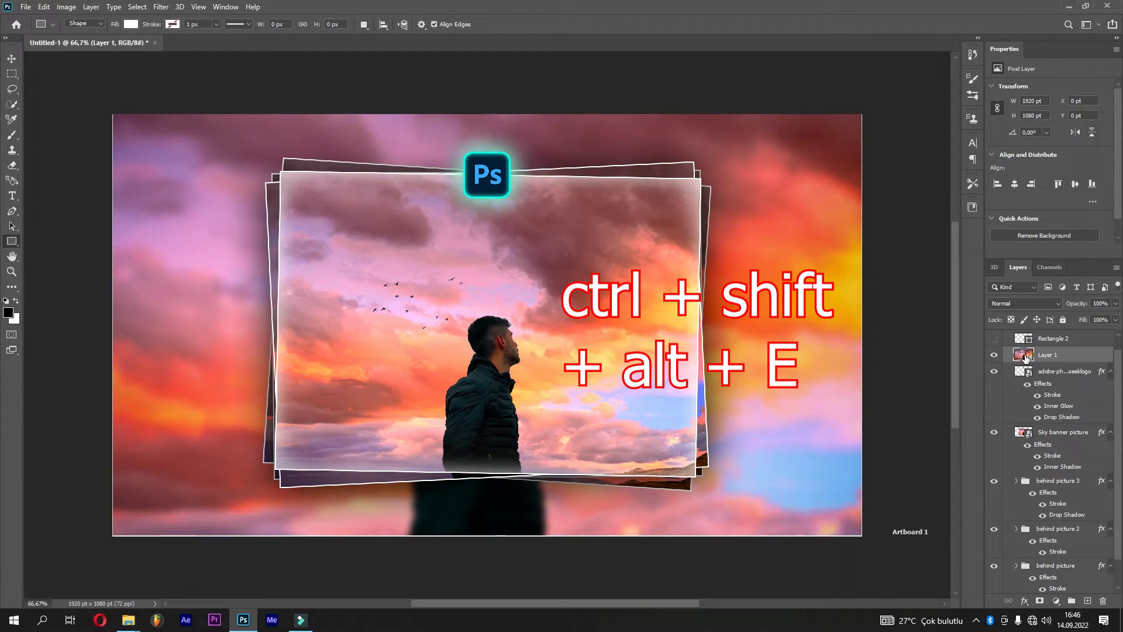
pyautogui.click(994, 356)
pyautogui.click(993, 356)
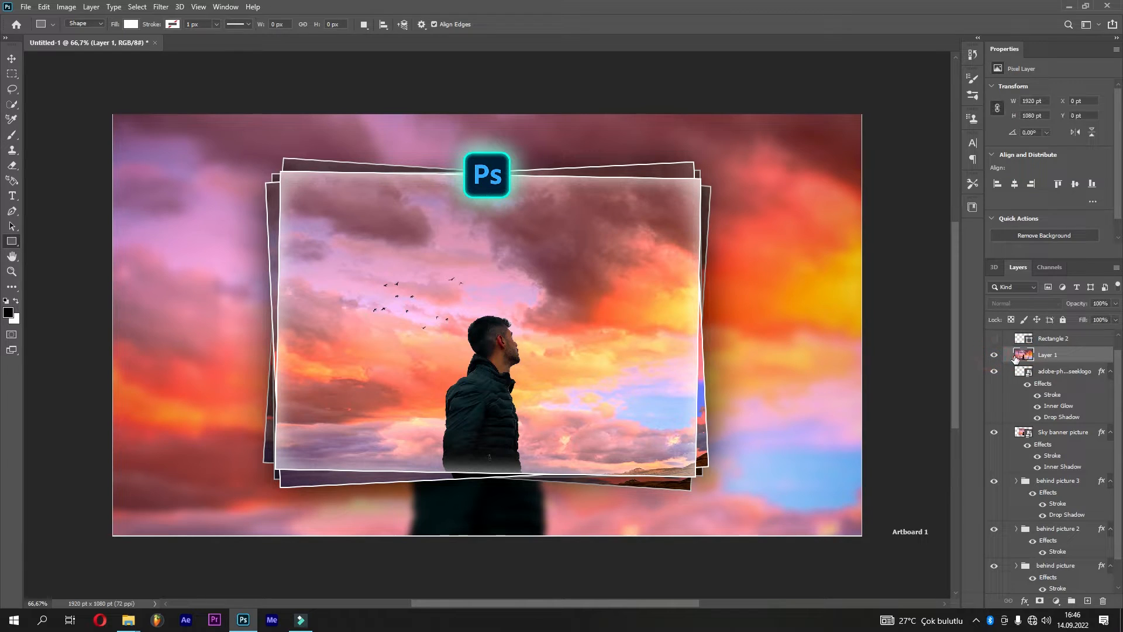
# Step: Show the rounded rectangle again, place the stamped layer above it and clip that layer to the rectangle
pyautogui.click(994, 340)
pyautogui.moveTo(1022, 356); pyautogui.dragTo(1024, 339)
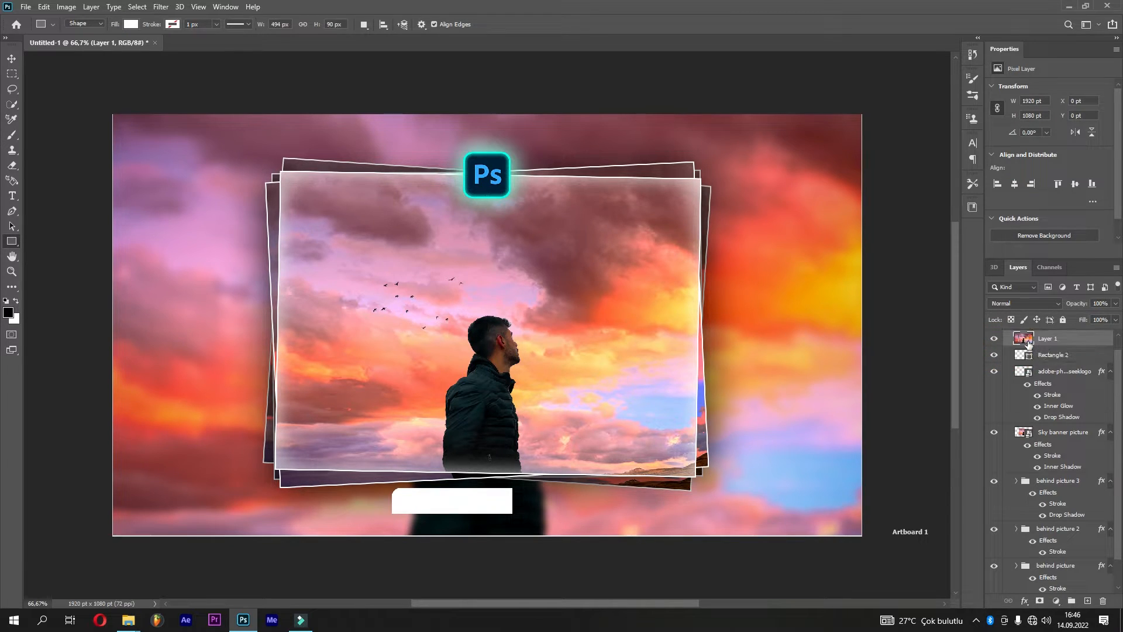
pyautogui.rightClick(1024, 342)
pyautogui.click(1050, 339)
pyautogui.rightClick(1051, 338)
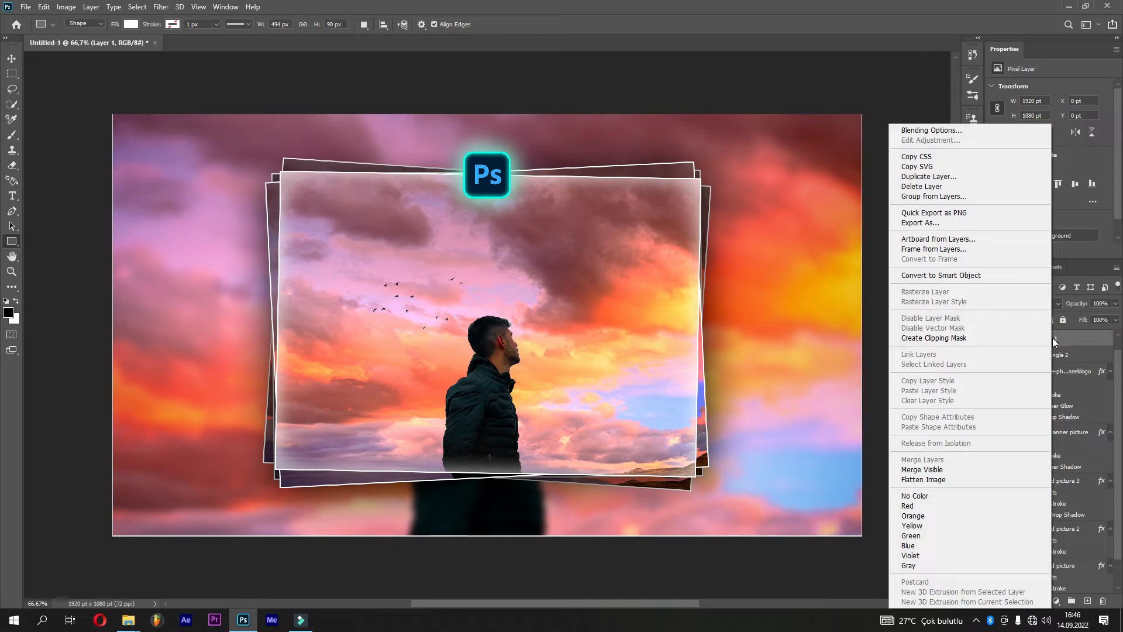
pyautogui.click(978, 338)
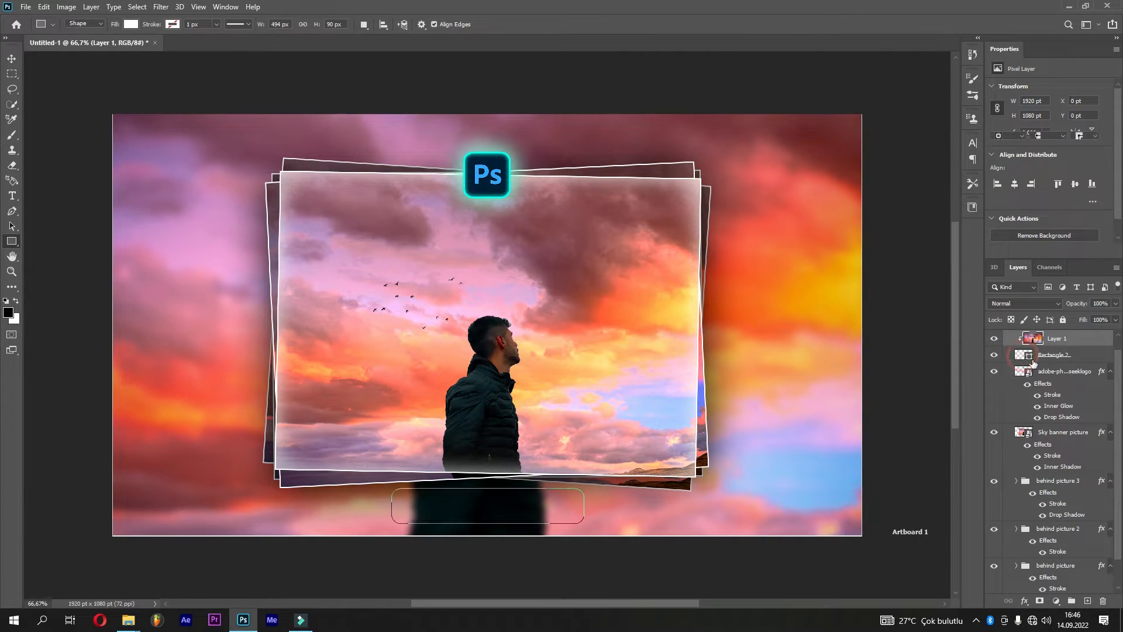
# Step: Add a white inner shadow to the rounded rectangle in Overlay mode with 23% opacity and 7% noise
pyautogui.click(1051, 354)
pyautogui.press('v')
pyautogui.rightClick(1056, 354)
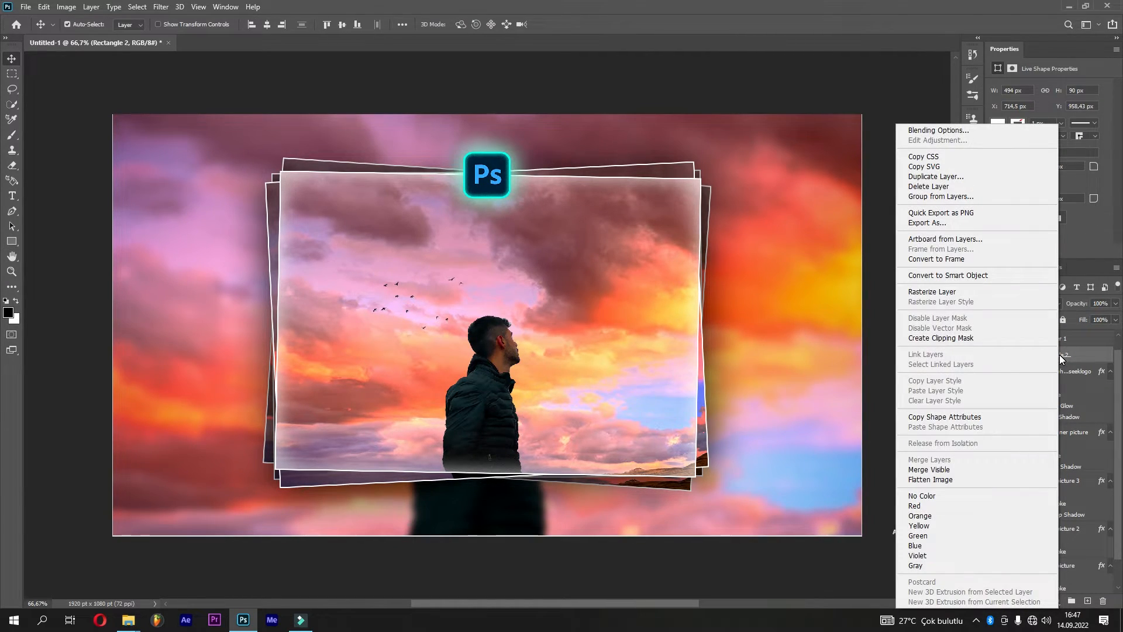
pyautogui.click(973, 130)
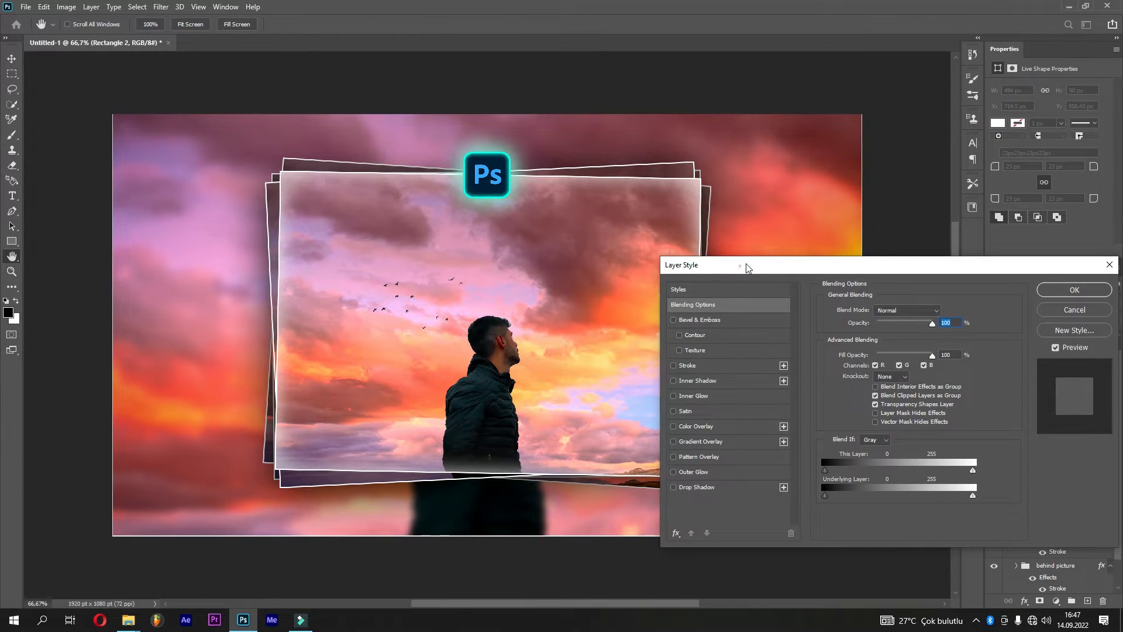
pyautogui.moveTo(744, 269); pyautogui.dragTo(781, 251)
pyautogui.click(742, 364)
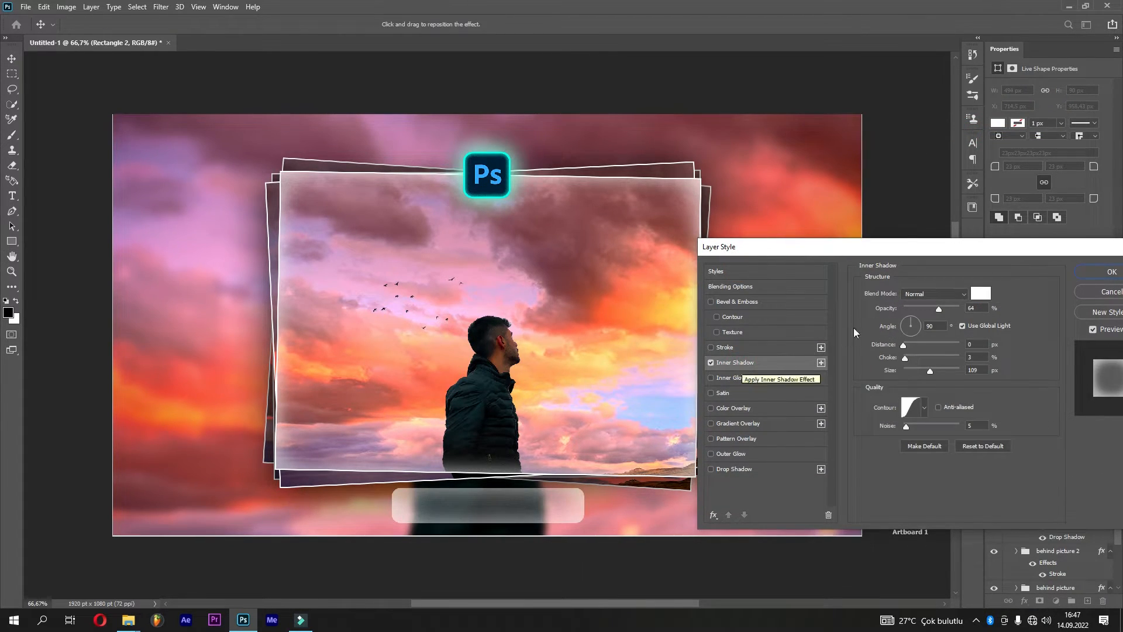
pyautogui.click(922, 295)
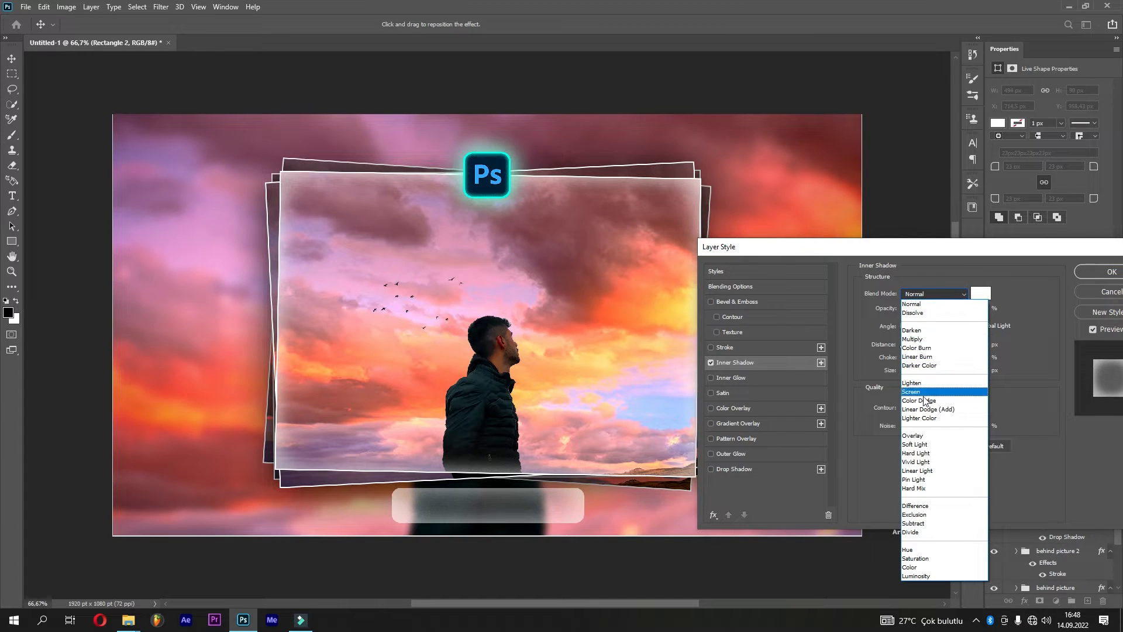
pyautogui.click(923, 435)
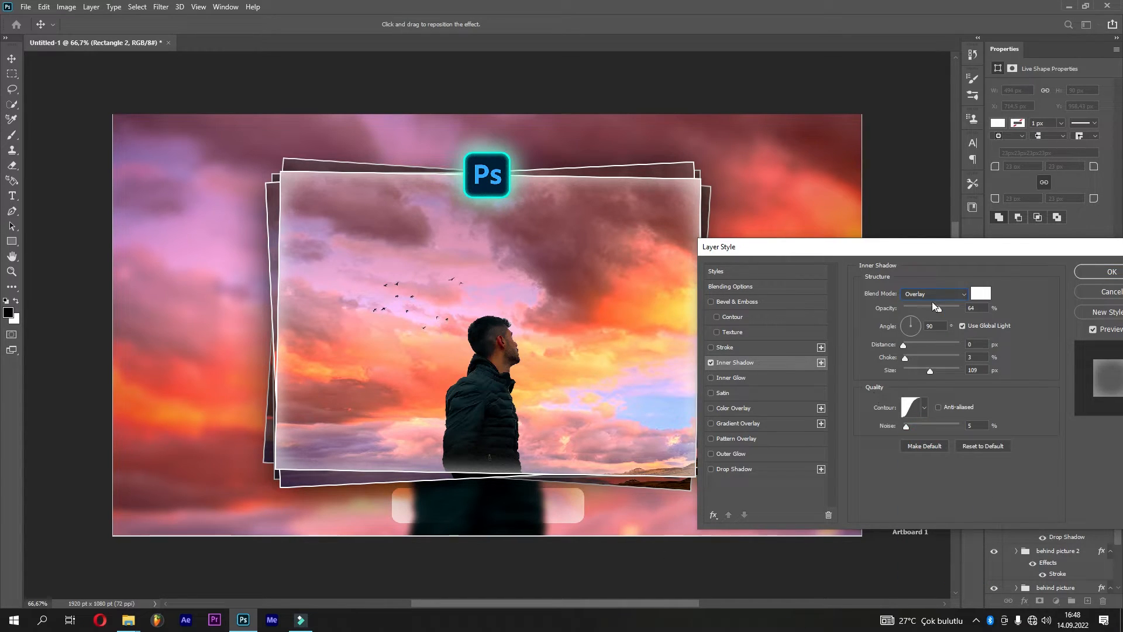
pyautogui.moveTo(937, 308); pyautogui.dragTo(917, 307)
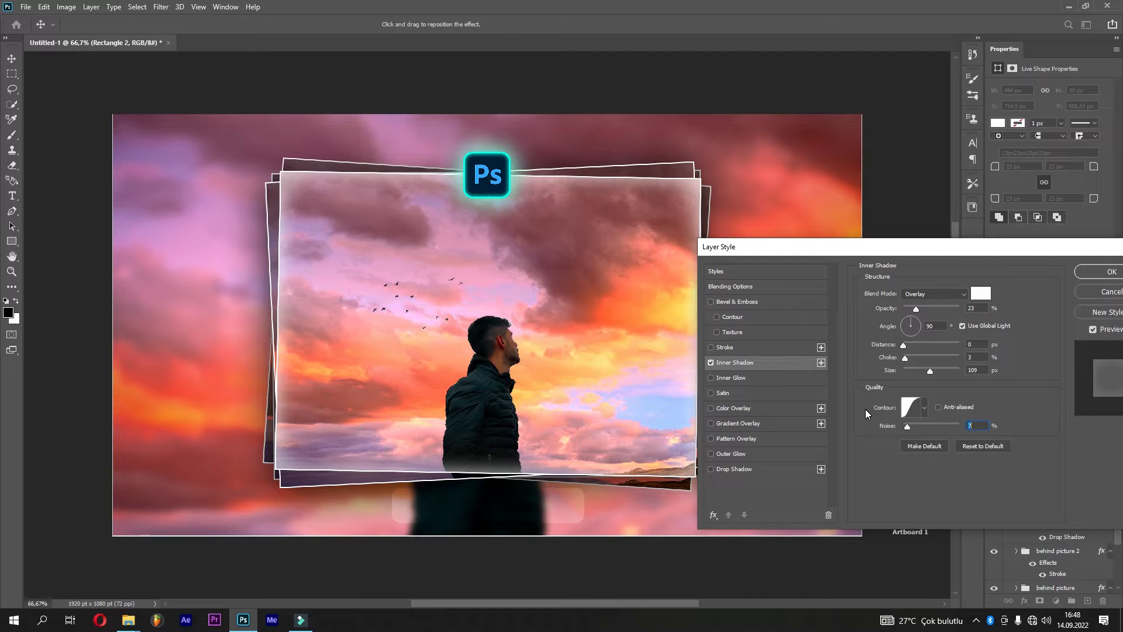
# Step: Give the rounded rectangle a yellow (fff000) inner glow from the edge with 83% opacity and 3% noise
pyautogui.click(753, 379)
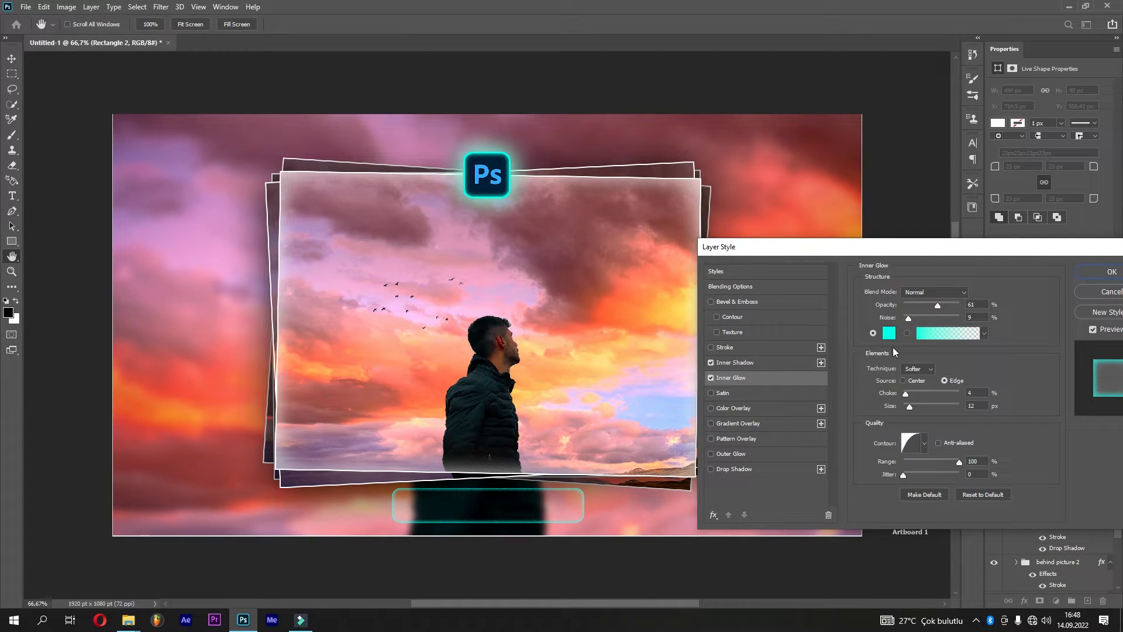
pyautogui.click(888, 333)
pyautogui.write('fff000')
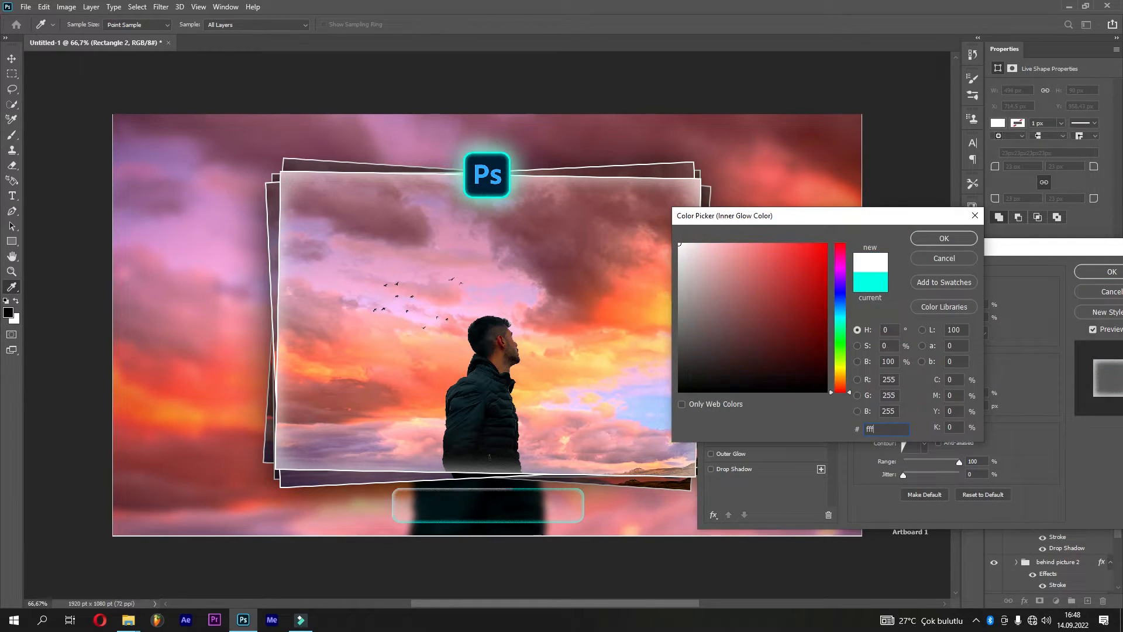
pyautogui.click(946, 240)
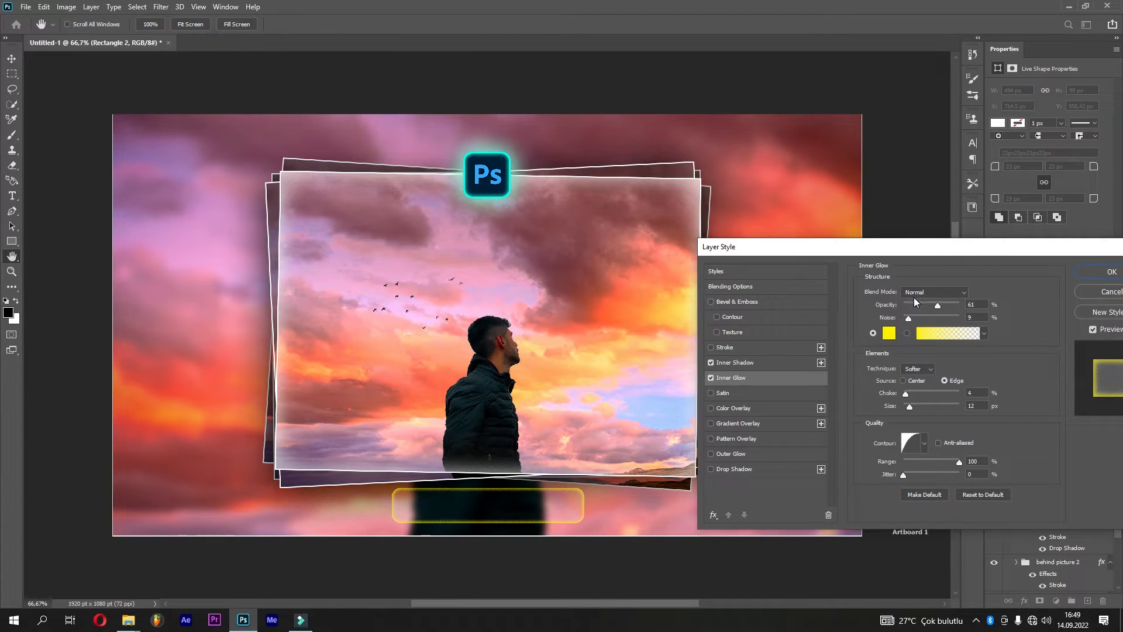
pyautogui.moveTo(939, 303); pyautogui.dragTo(947, 303)
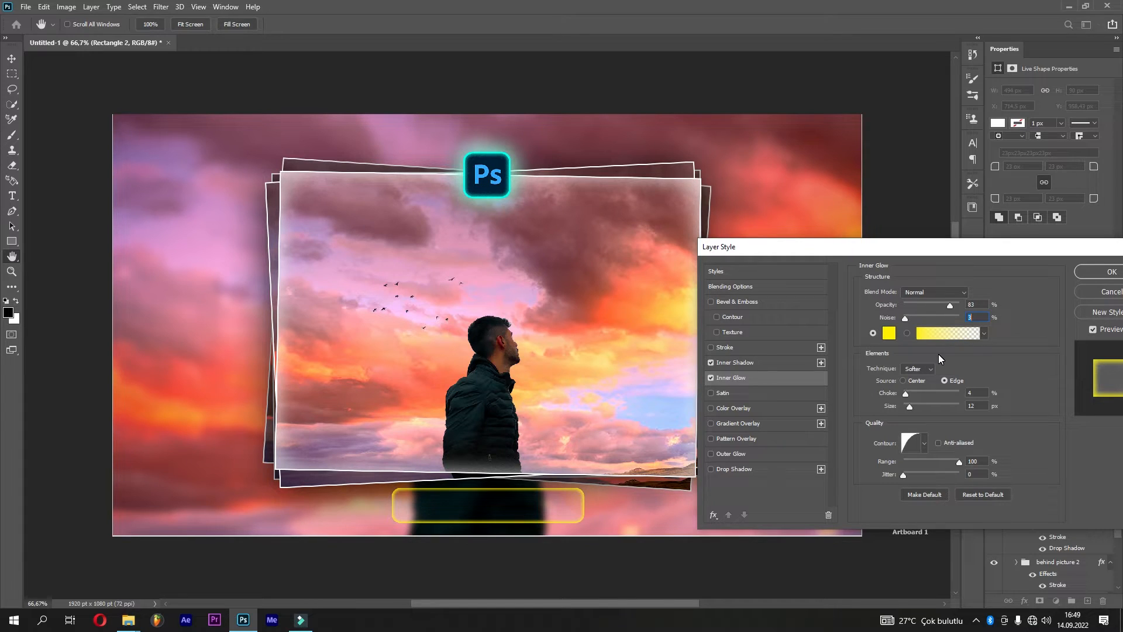
pyautogui.click(915, 382)
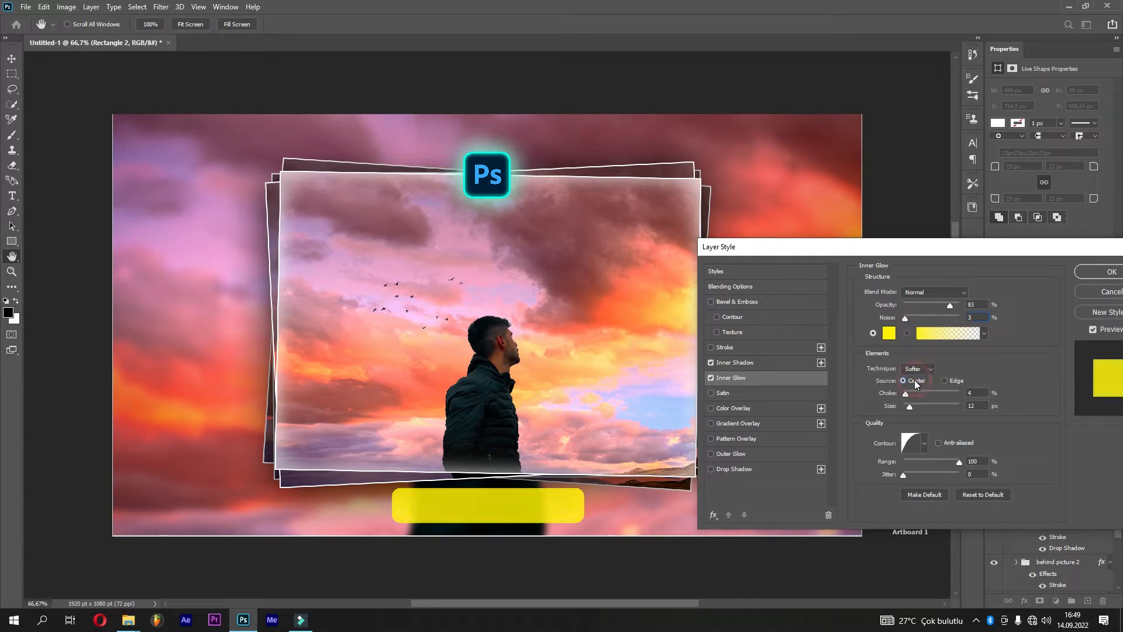
pyautogui.click(943, 382)
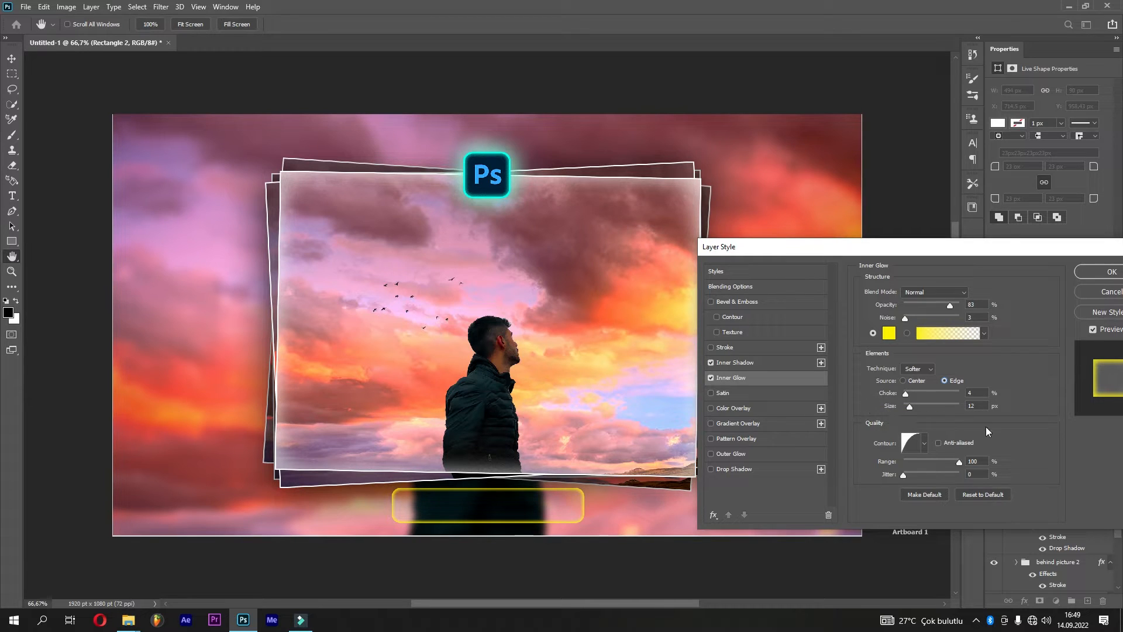
# Step: Add a drop shadow to the rounded rectangle and set its colour to red bb1111
pyautogui.click(763, 468)
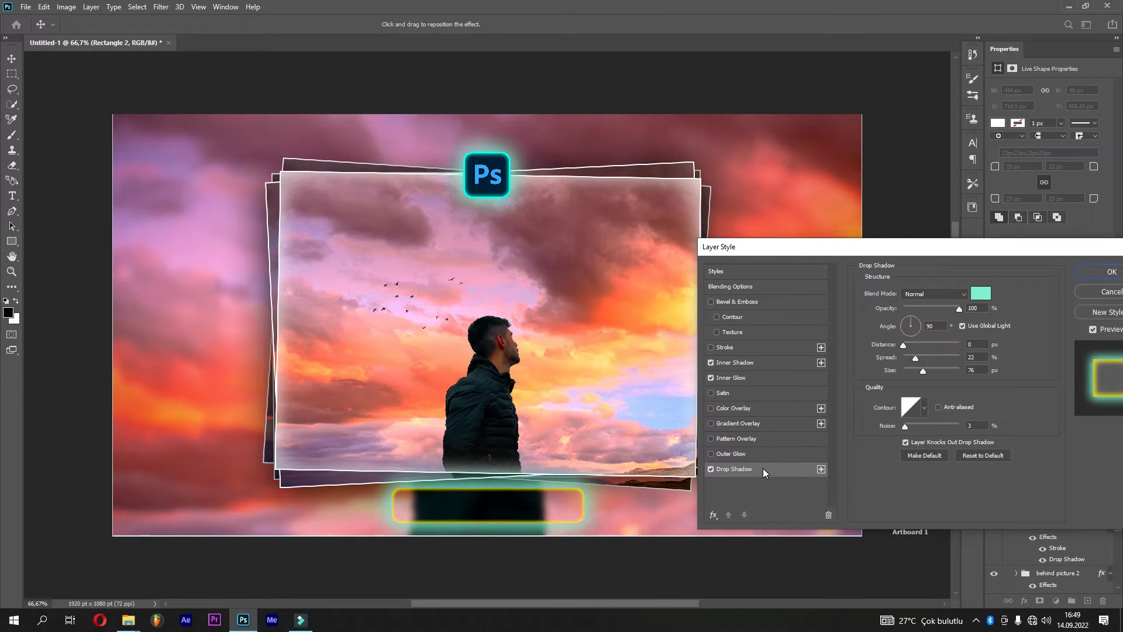
pyautogui.click(981, 294)
pyautogui.write('bb')
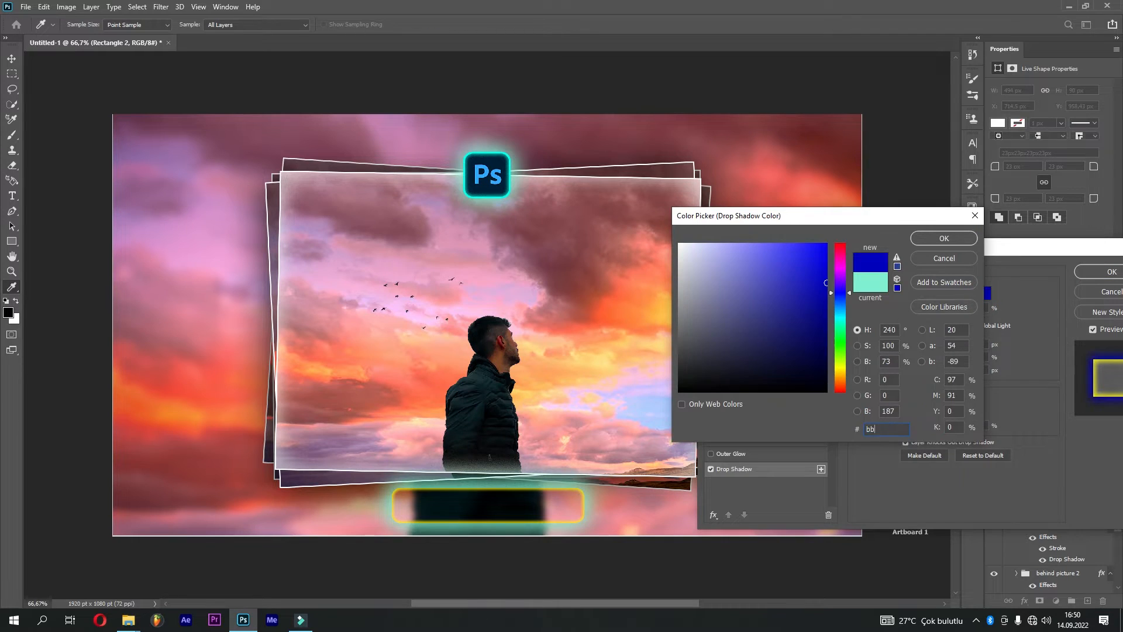
pyautogui.write('1111')
pyautogui.click(943, 239)
# Step: Set the rectangle's drop shadow to 64% opacity, 20% spread, 81 px size and 6% noise, and apply the layer style
pyautogui.moveTo(959, 309); pyautogui.dragTo(938, 310)
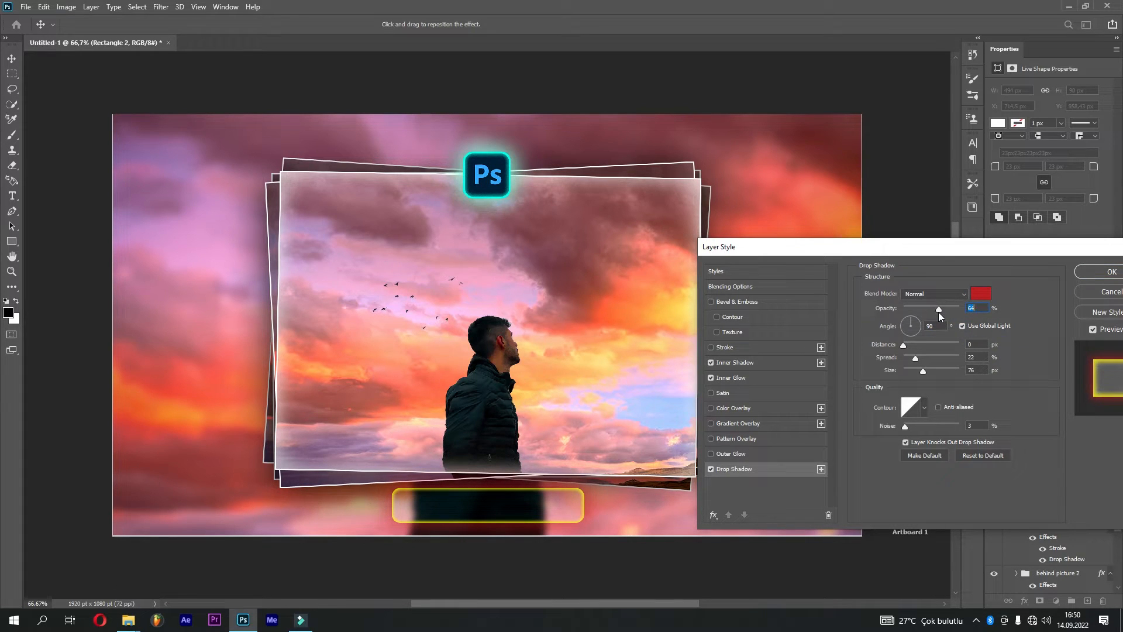
pyautogui.moveTo(968, 357); pyautogui.dragTo(1078, 349)
pyautogui.press('Down')
pyautogui.press('Down')
pyautogui.click(985, 371)
pyautogui.press('Up')
pyautogui.press('Up')
pyautogui.press('Up')
pyautogui.press('Up')
pyautogui.press('Up')
pyautogui.click(984, 424)
pyautogui.press('Up')
pyautogui.press('Up')
pyautogui.moveTo(1069, 249); pyautogui.dragTo(856, 228)
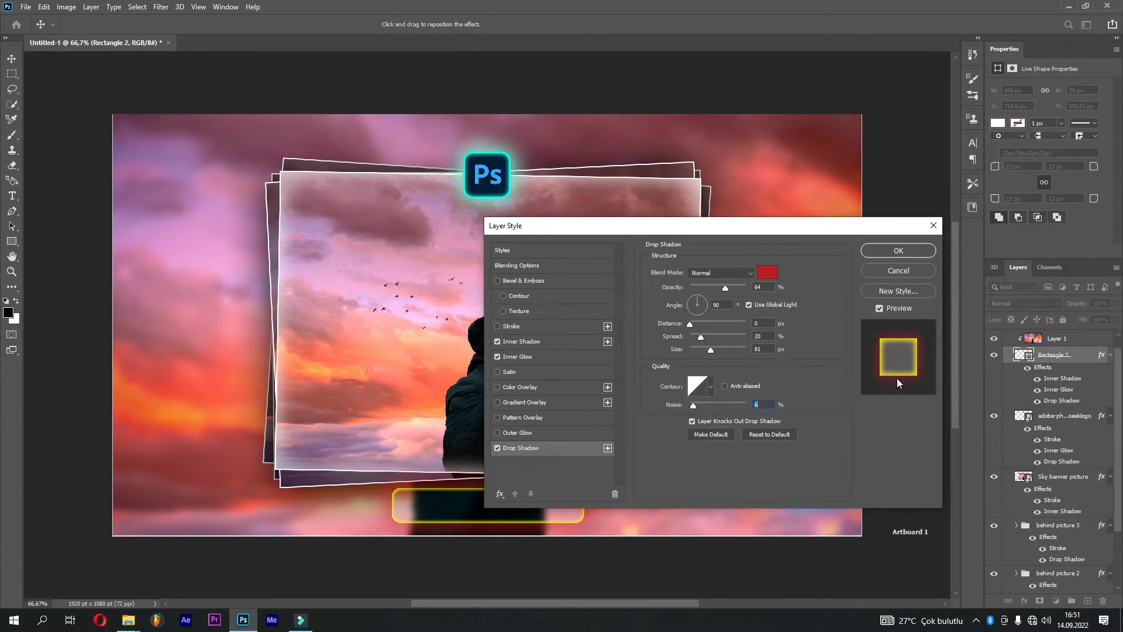
pyautogui.click(906, 252)
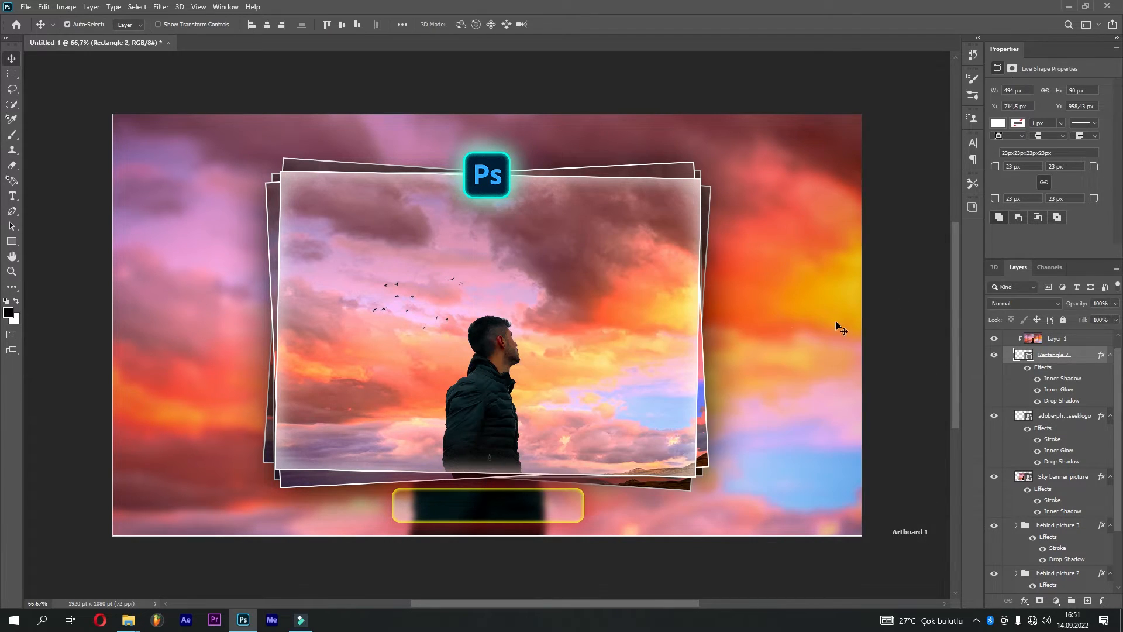
# Step: Apply a Gaussian Blur with a 7.8 px radius to the stamped layer clipped to the rectangle
pyautogui.click(1047, 338)
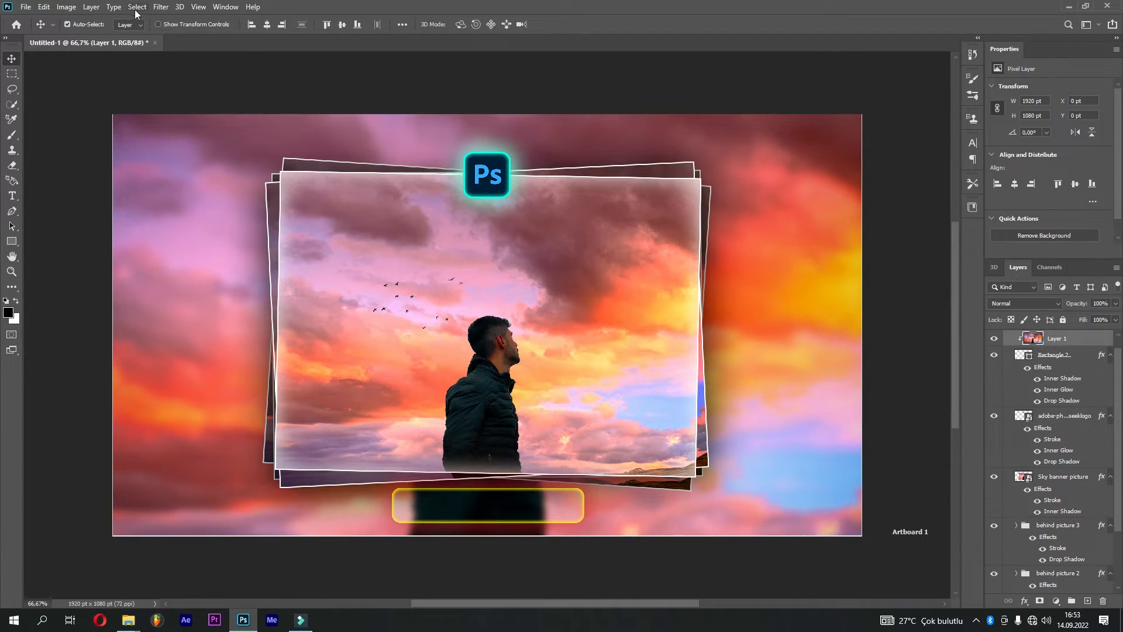
pyautogui.click(160, 6)
pyautogui.moveTo(199, 144)
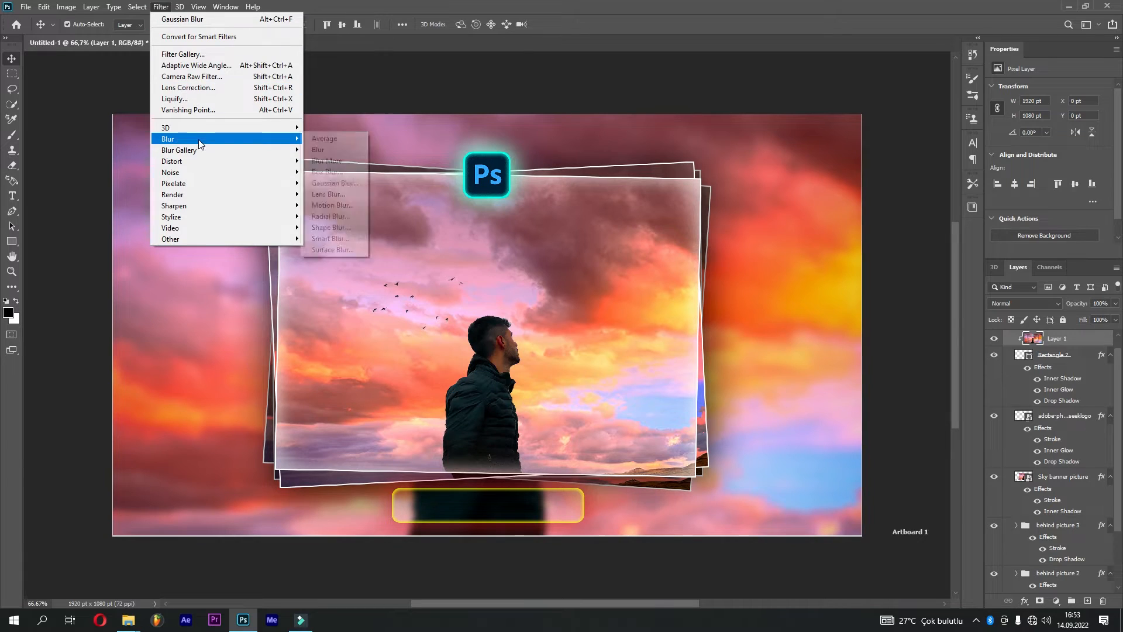
pyautogui.click(333, 182)
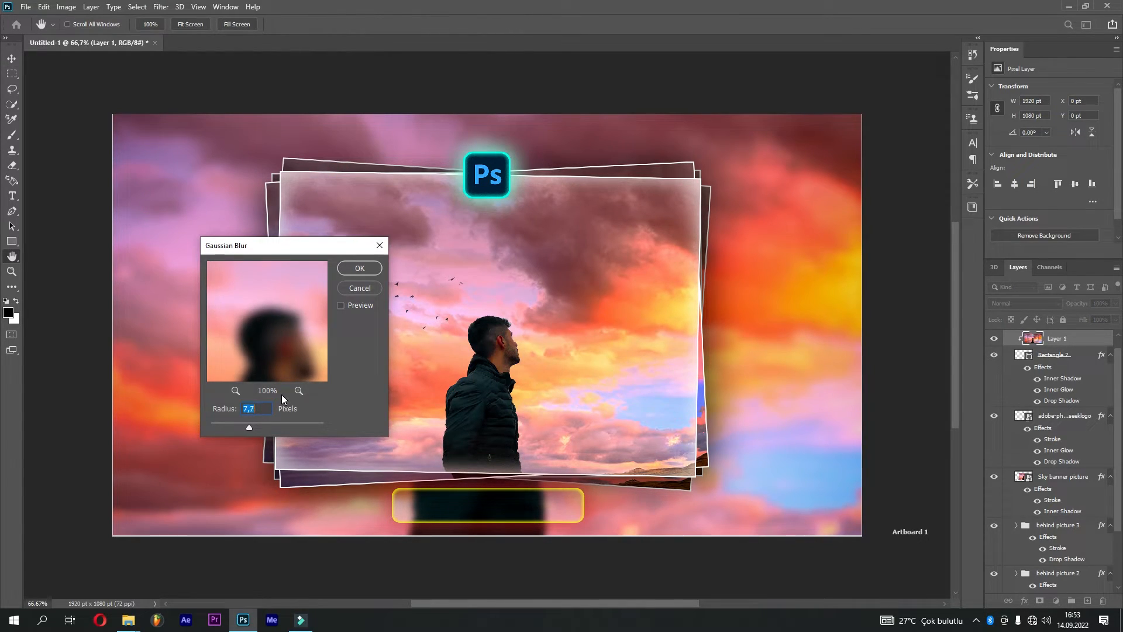
pyautogui.write('7,8')
pyautogui.click(340, 305)
pyautogui.click(341, 306)
pyautogui.click(366, 269)
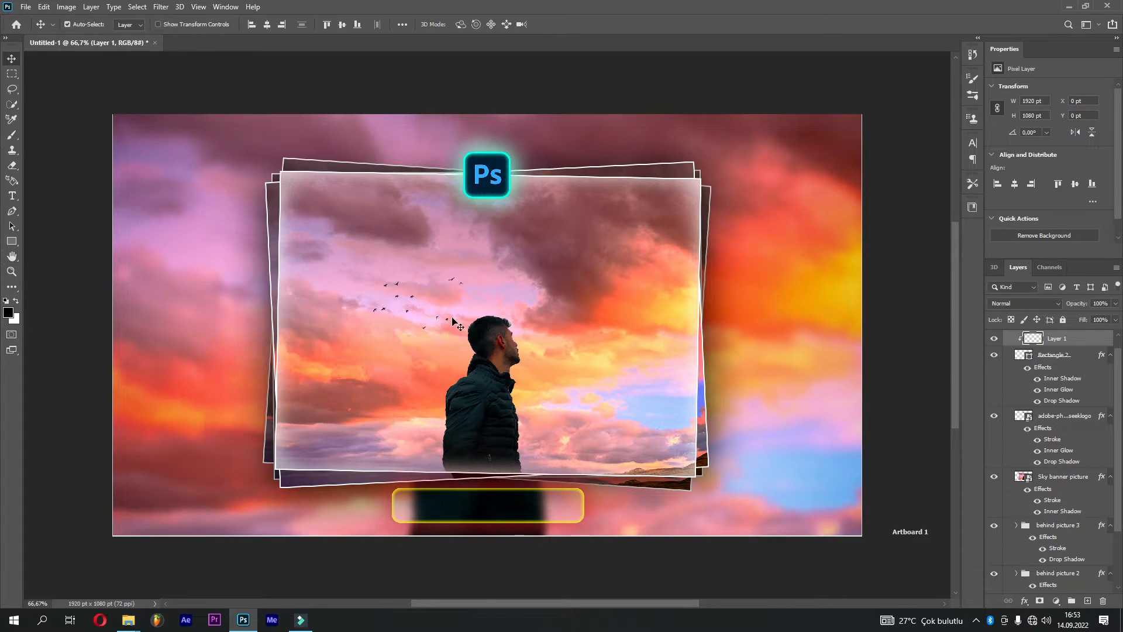
# Step: Try moving and enlarging the rounded rectangle over the picture with Free Transform, and cancel the transform
pyautogui.click(1029, 357)
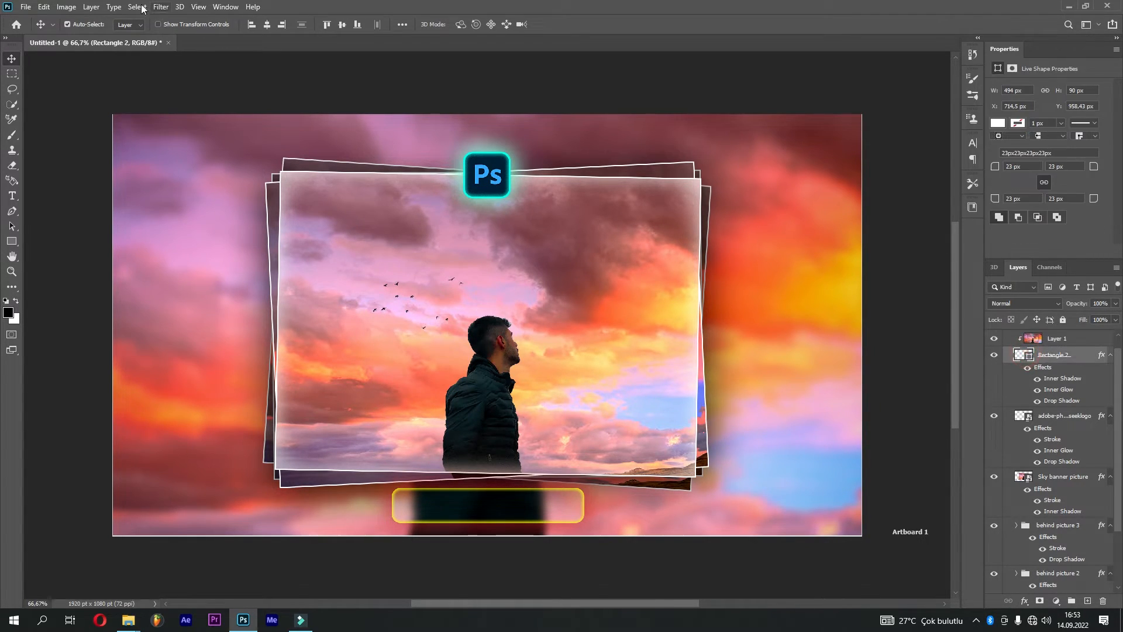
pyautogui.click(44, 7)
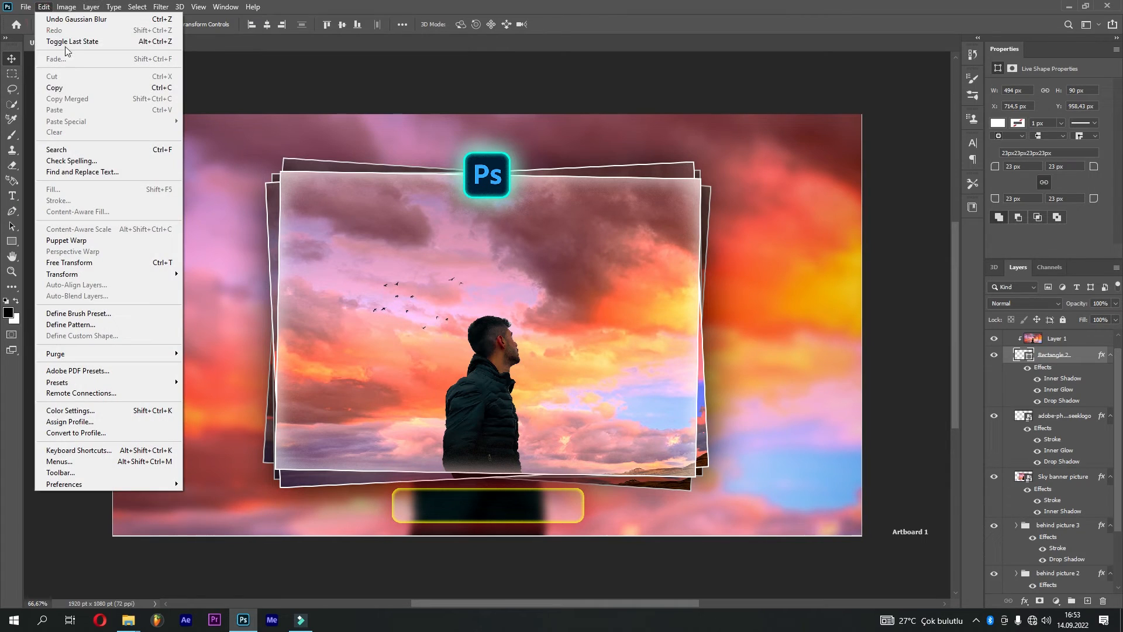
pyautogui.click(93, 262)
pyautogui.moveTo(538, 513); pyautogui.dragTo(506, 255)
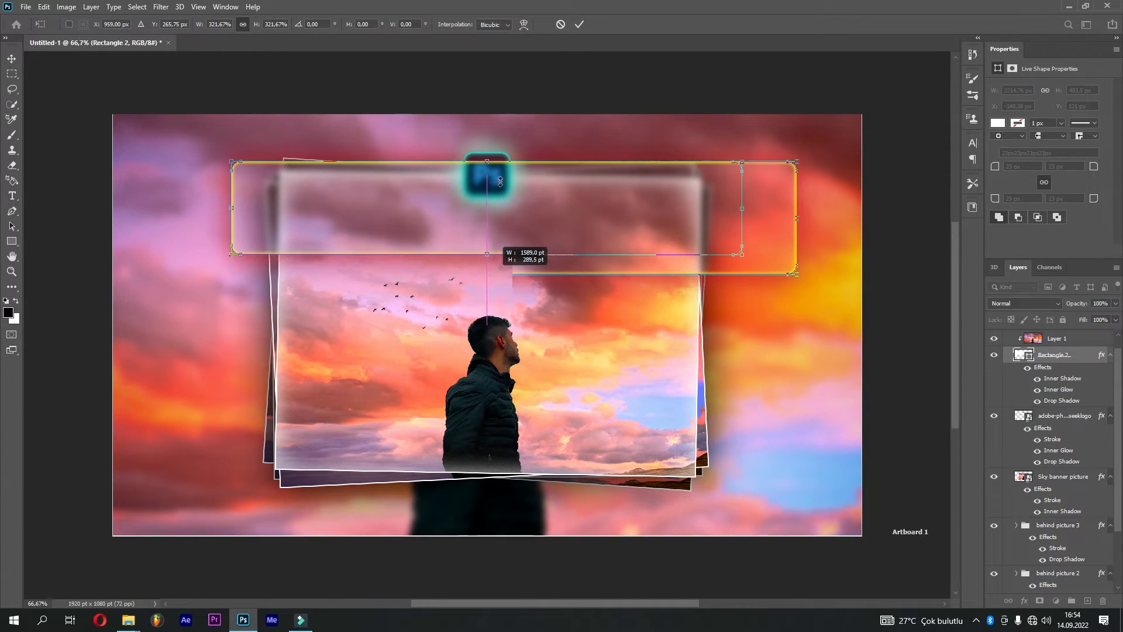
pyautogui.click(560, 26)
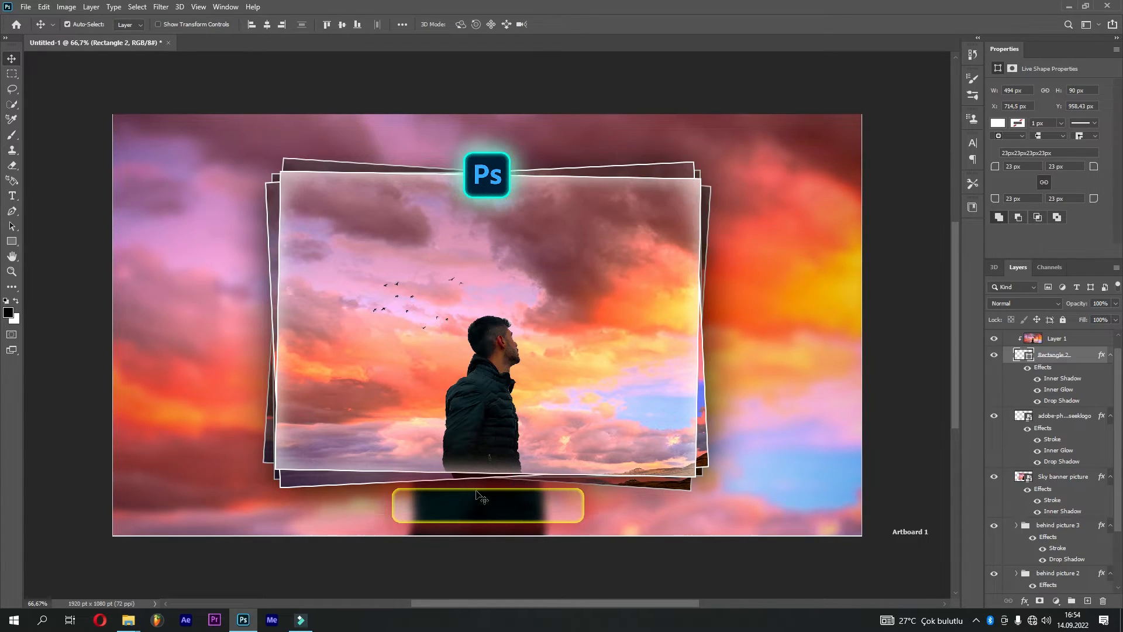
# Step: Select the clipped blurred layer and open the youtube-seeklogo.com.eps file from the PROGRAM LOGO folder as a separate document
pyautogui.click(1051, 341)
pyautogui.click(26, 7)
pyautogui.press('Escape')
pyautogui.hotkey('ctrl', 'o')
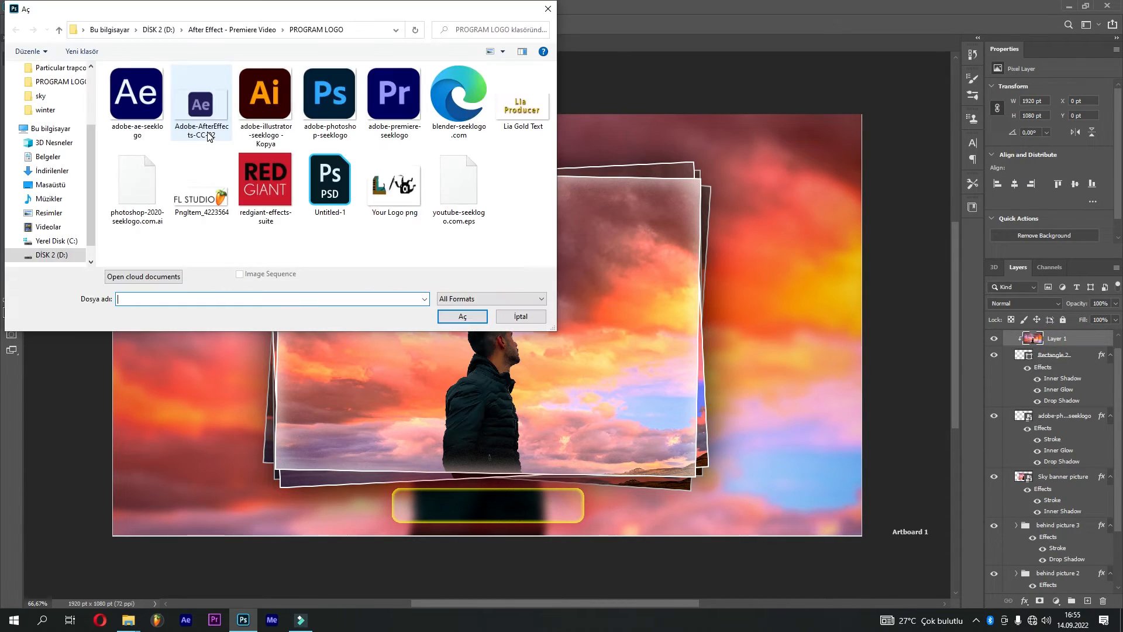
pyautogui.doubleClick(456, 199)
pyautogui.click(638, 168)
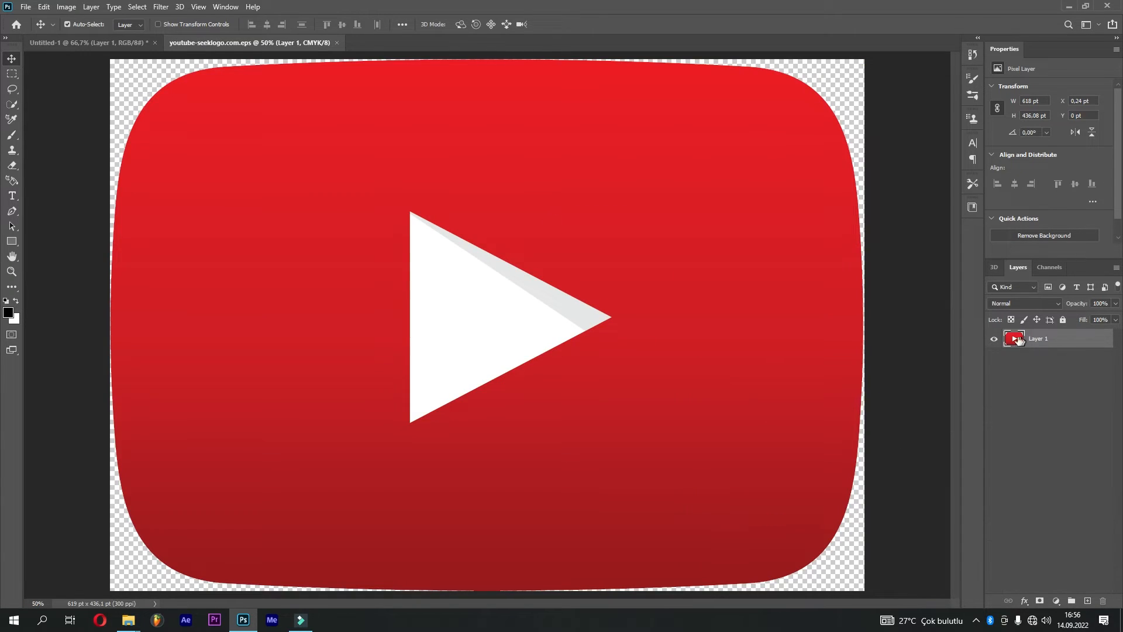
# Step: Copy the YouTube logo layer into the banner document and scale it down with Free Transform to about 6.7%
pyautogui.moveTo(1017, 340); pyautogui.dragTo(478, 503)
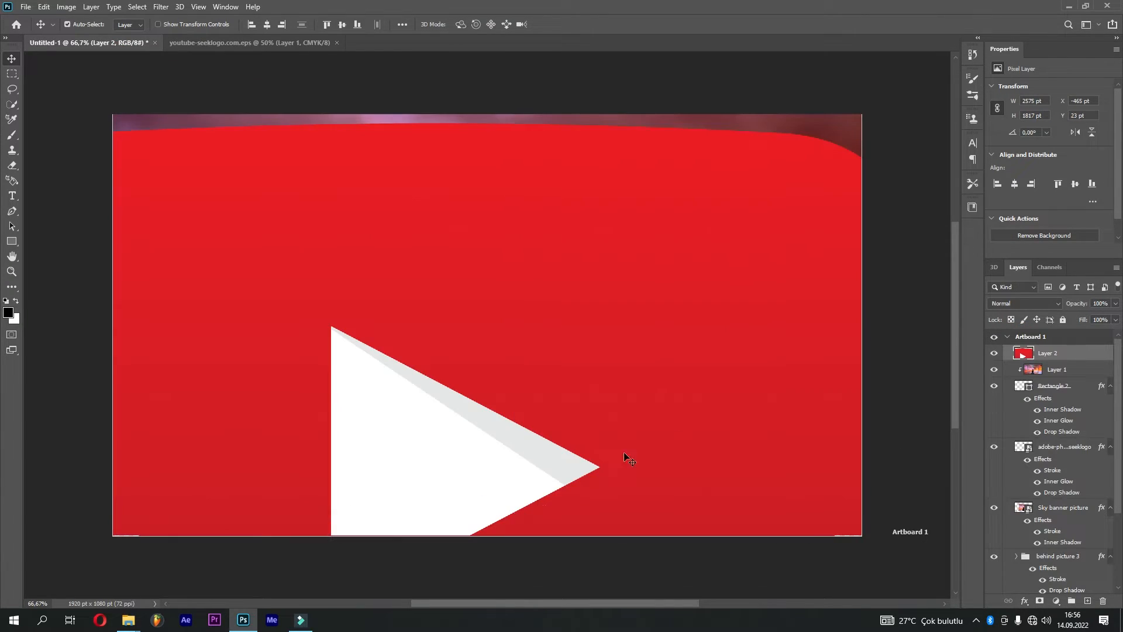
pyautogui.click(1059, 353)
pyautogui.hotkey('ctrl', '-')
pyautogui.hotkey('ctrl', '-')
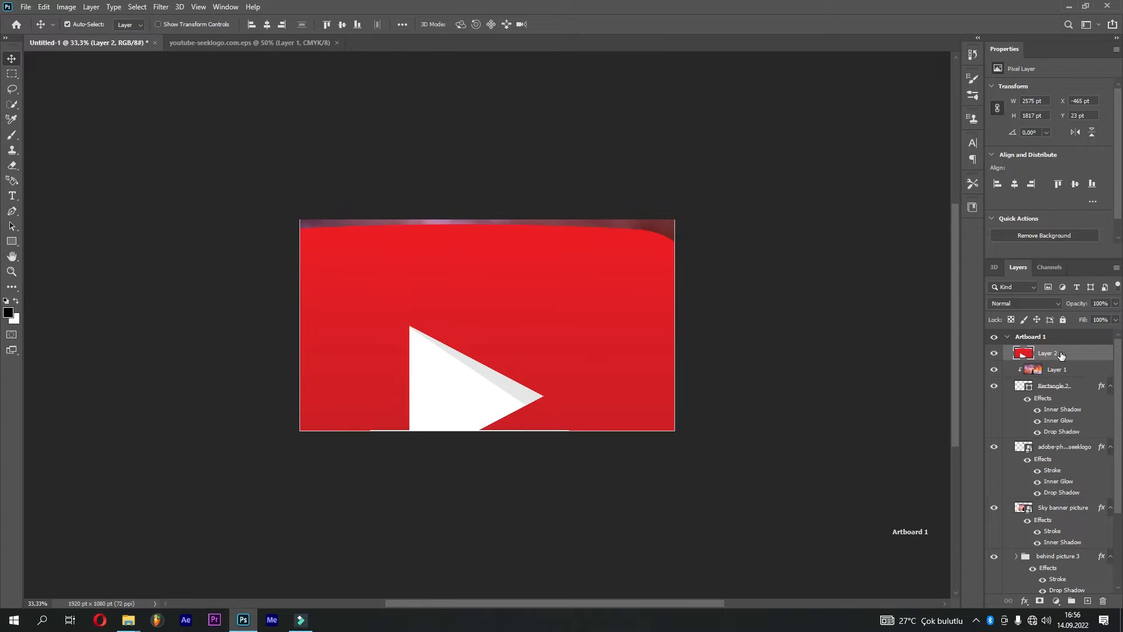
pyautogui.click(44, 7)
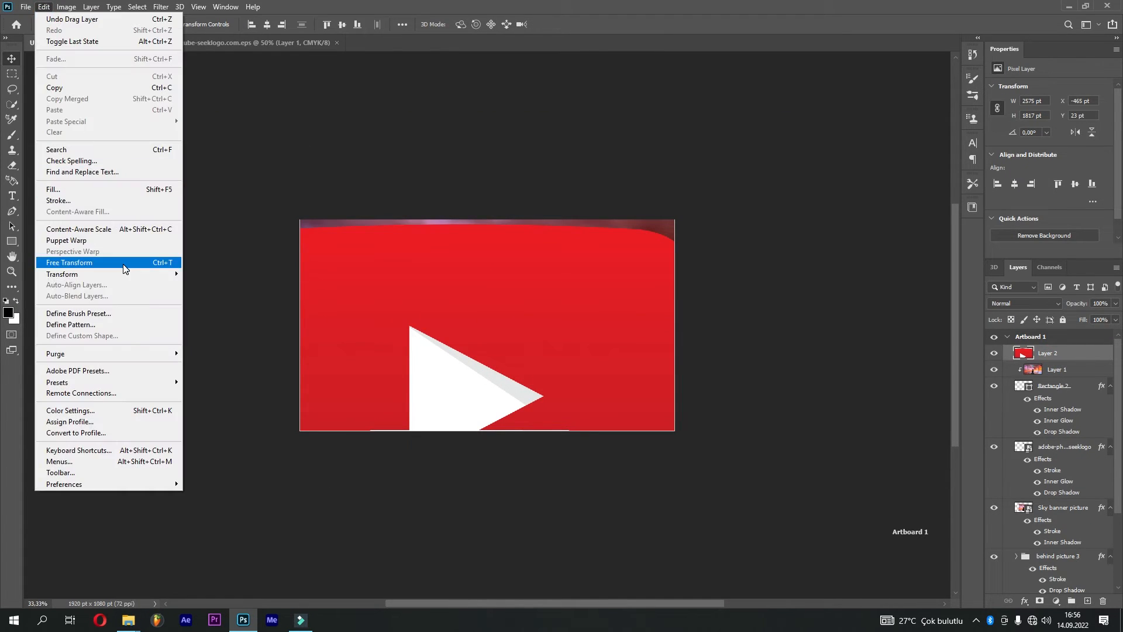
pyautogui.click(111, 264)
pyautogui.moveTo(202, 25); pyautogui.dragTo(166, 25)
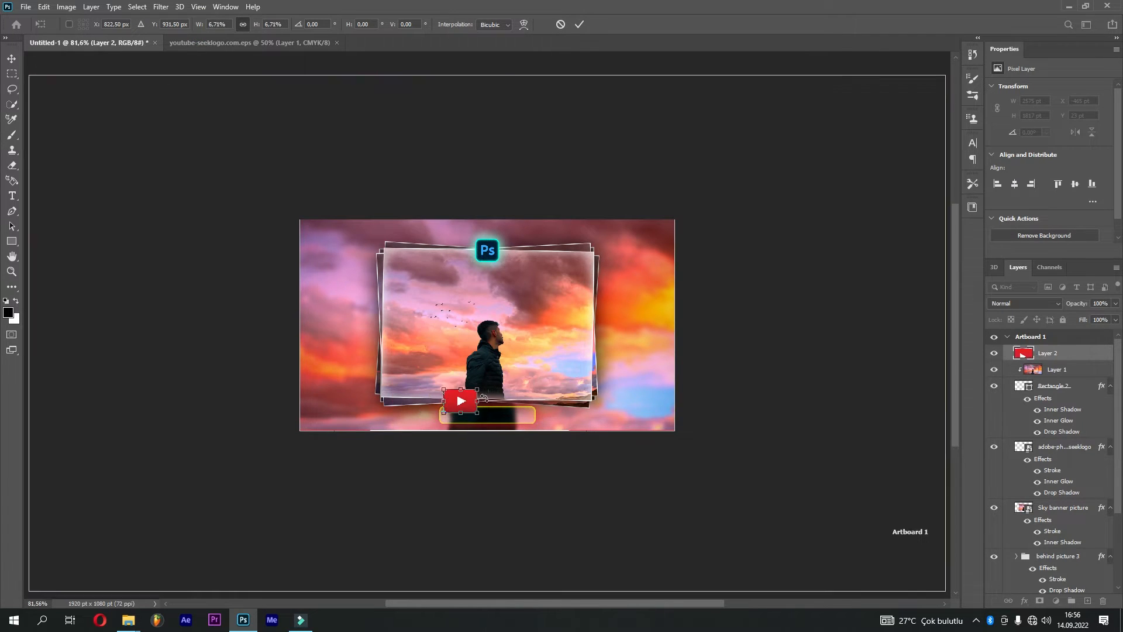
# Step: Shrink the YouTube logo to about 3.8% and place it inside the yellow-edged label bar
pyautogui.hotkey('ctrl', '+')
pyautogui.hotkey('ctrl', '+')
pyautogui.moveTo(466, 460); pyautogui.dragTo(455, 469)
pyautogui.hotkey('ctrl', '+')
pyautogui.hotkey('ctrl', '+')
pyautogui.moveTo(511, 276); pyautogui.dragTo(574, 76)
pyautogui.moveTo(483, 350); pyautogui.dragTo(458, 429)
pyautogui.moveTo(512, 380); pyautogui.dragTo(502, 386)
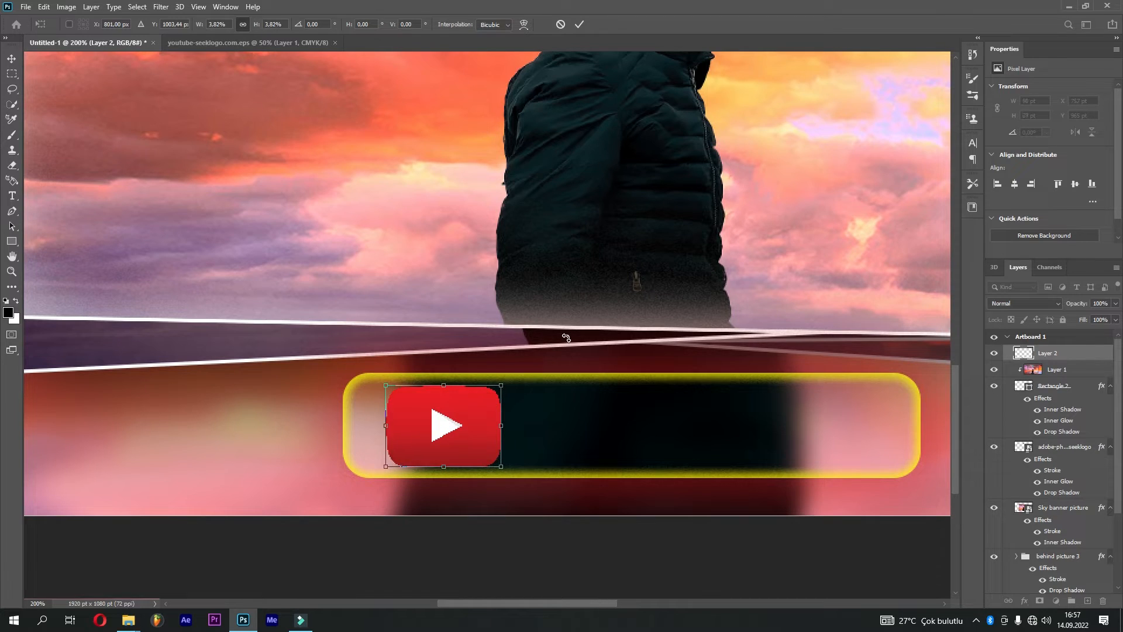
# Step: Shift the YouTube logo toward the label bar's left end, reduce it to about 3.5%, and commit the transform
pyautogui.press('Left')
pyautogui.press('Left')
pyautogui.press('Left')
pyautogui.press('Left')
pyautogui.press('Left')
pyautogui.press('Left')
pyautogui.press('Left')
pyautogui.press('Left')
pyautogui.press('Left')
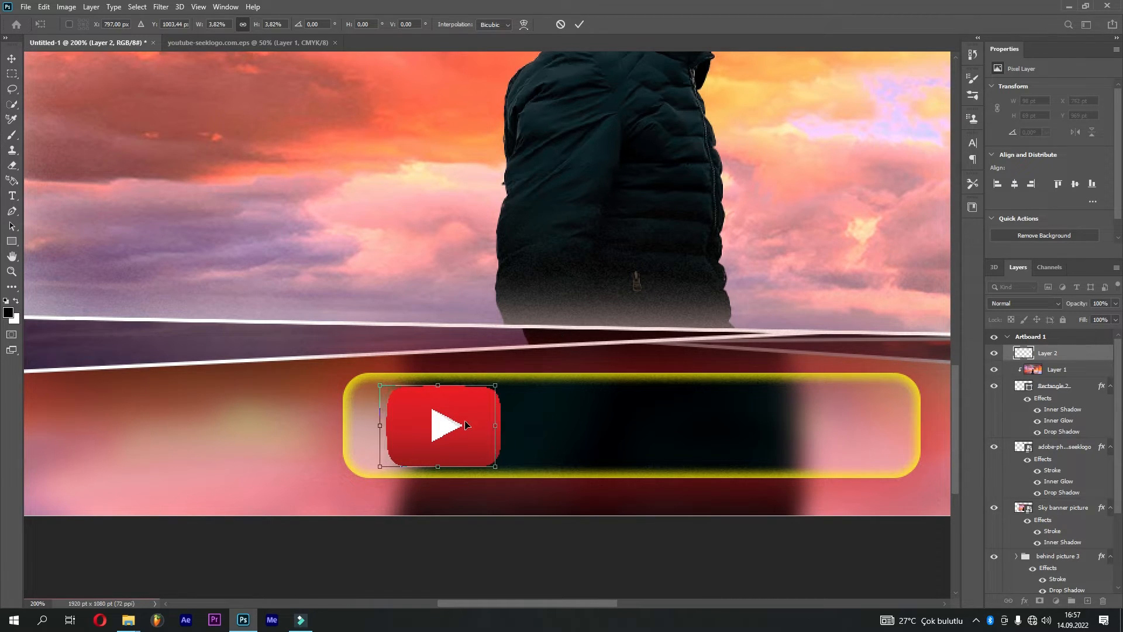
pyautogui.moveTo(492, 384); pyautogui.dragTo(489, 387)
pyautogui.press('Left')
pyautogui.press('Left')
pyautogui.press('Left')
pyautogui.press('Return')
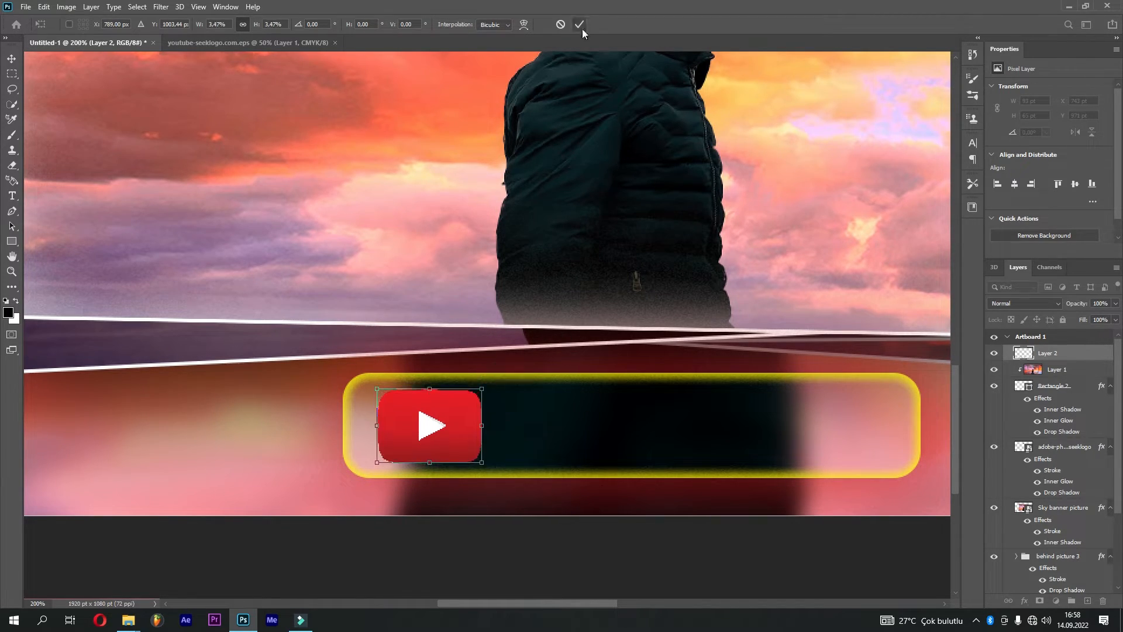
pyautogui.hotkey('ctrl', '-')
pyautogui.hotkey('ctrl', '-')
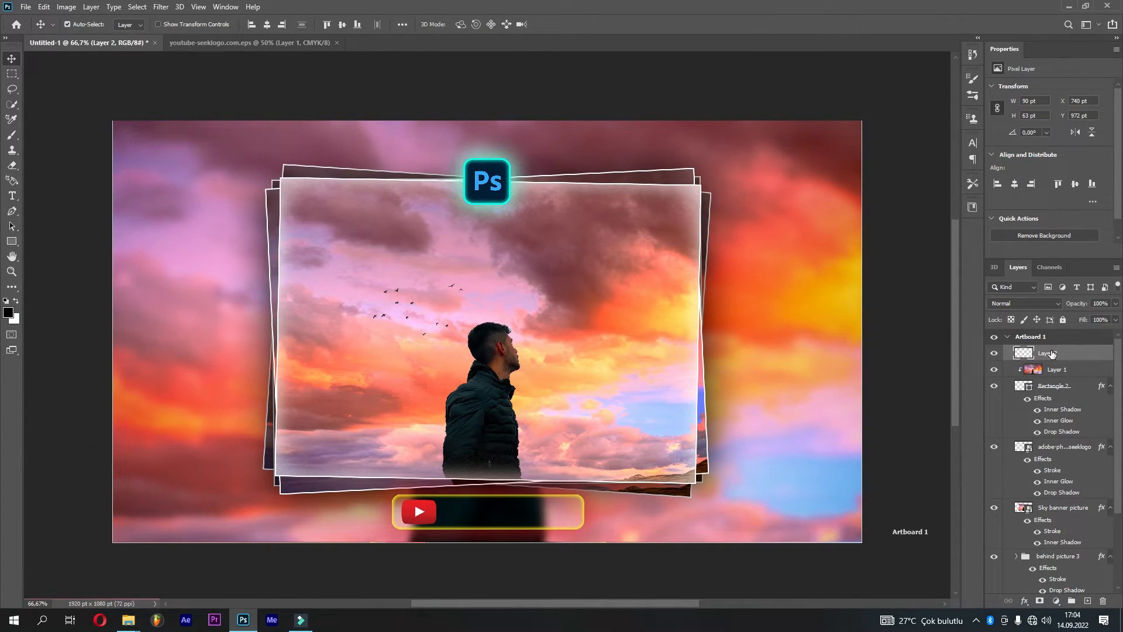
# Step: Add a 5 px red stroke positioned Inside to the YouTube logo layer
pyautogui.rightClick(1069, 338)
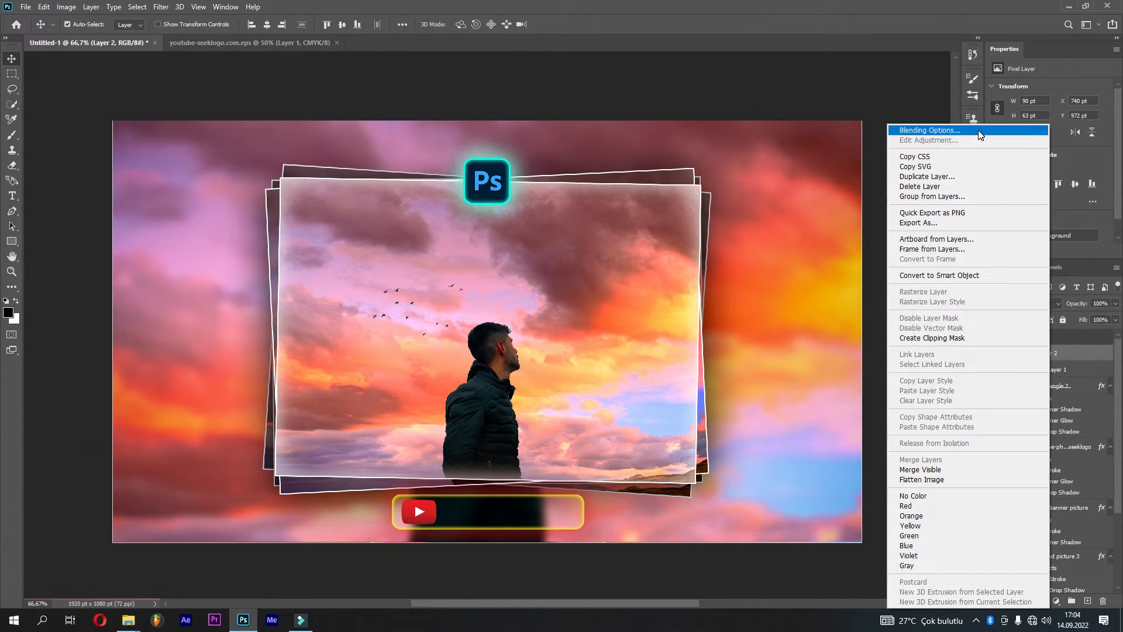
pyautogui.click(930, 130)
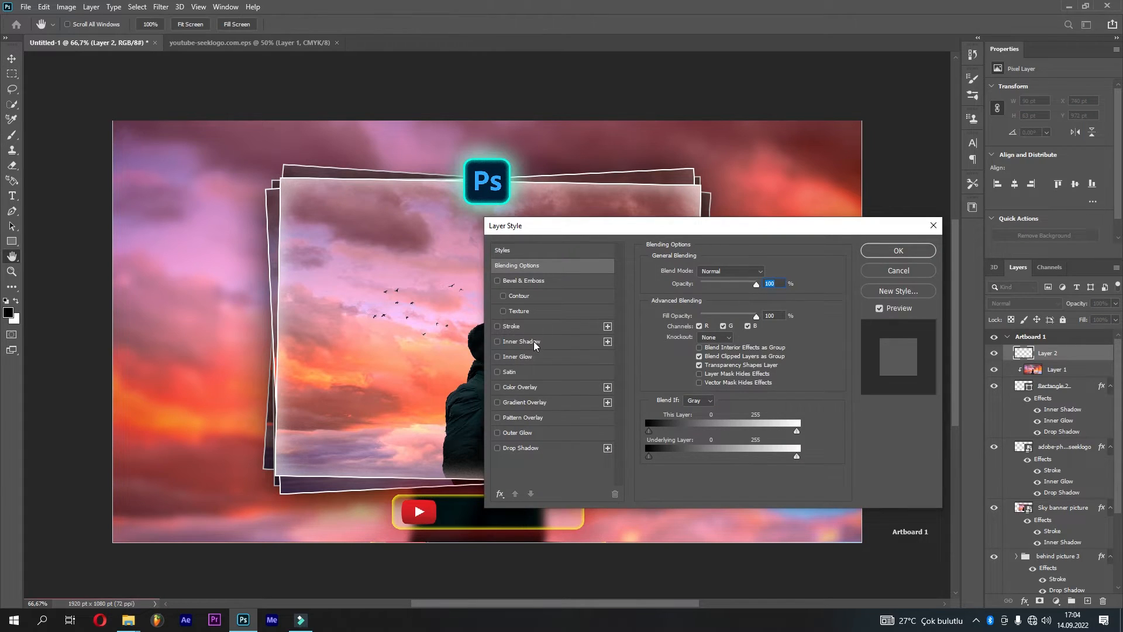
pyautogui.click(529, 327)
pyautogui.click(674, 356)
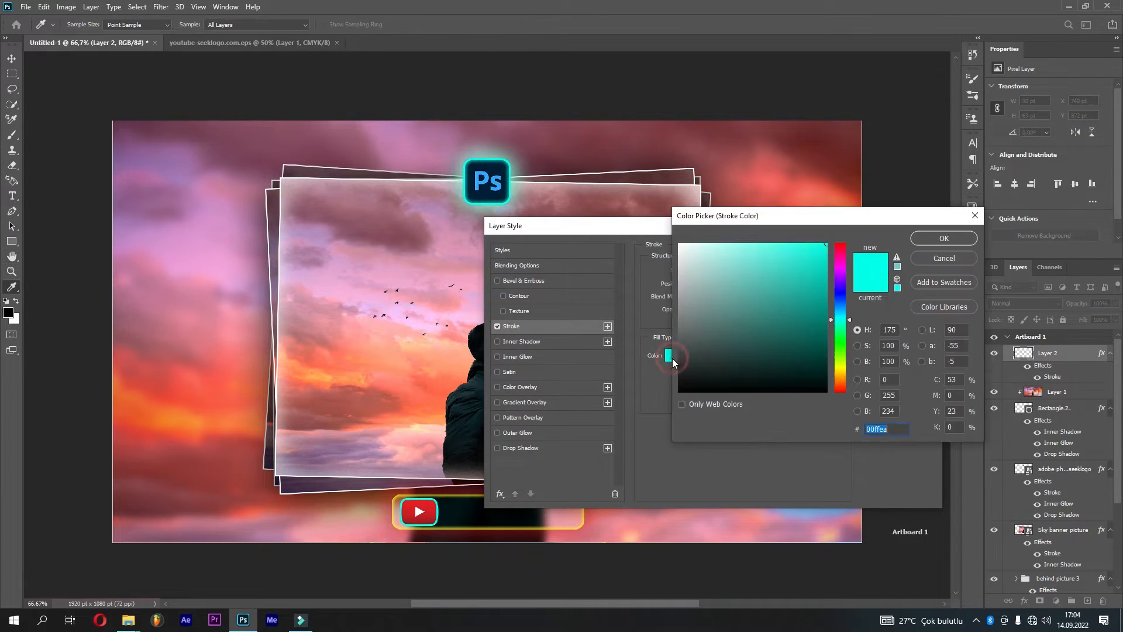
pyautogui.moveTo(840, 320)
pyautogui.mouseDown()
pyautogui.moveTo(840, 292)
pyautogui.moveTo(840, 389)
pyautogui.mouseUp()
pyautogui.click(934, 237)
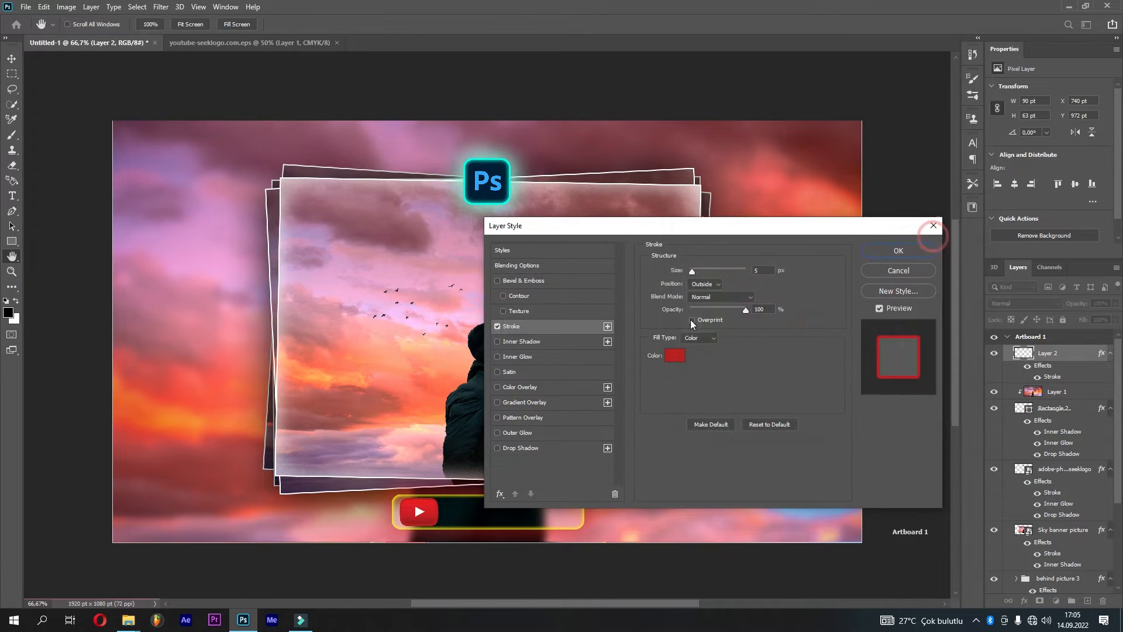
pyautogui.click(711, 284)
pyautogui.click(705, 284)
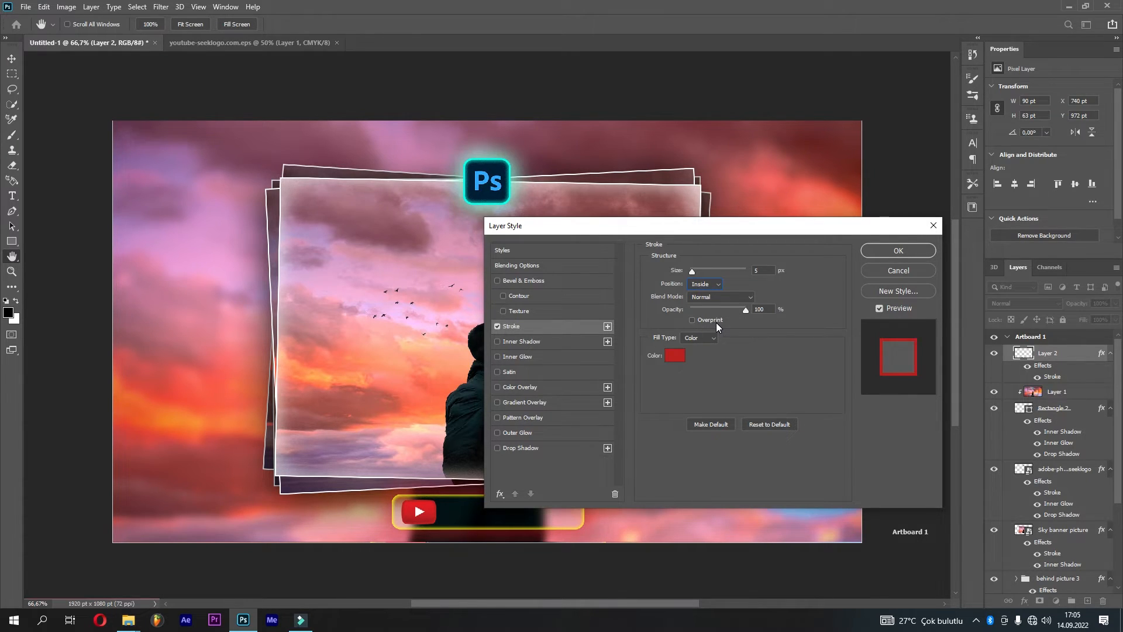
# Step: Add an inner glow to the YouTube logo with color ffffff and try the gradient fill option
pyautogui.click(547, 361)
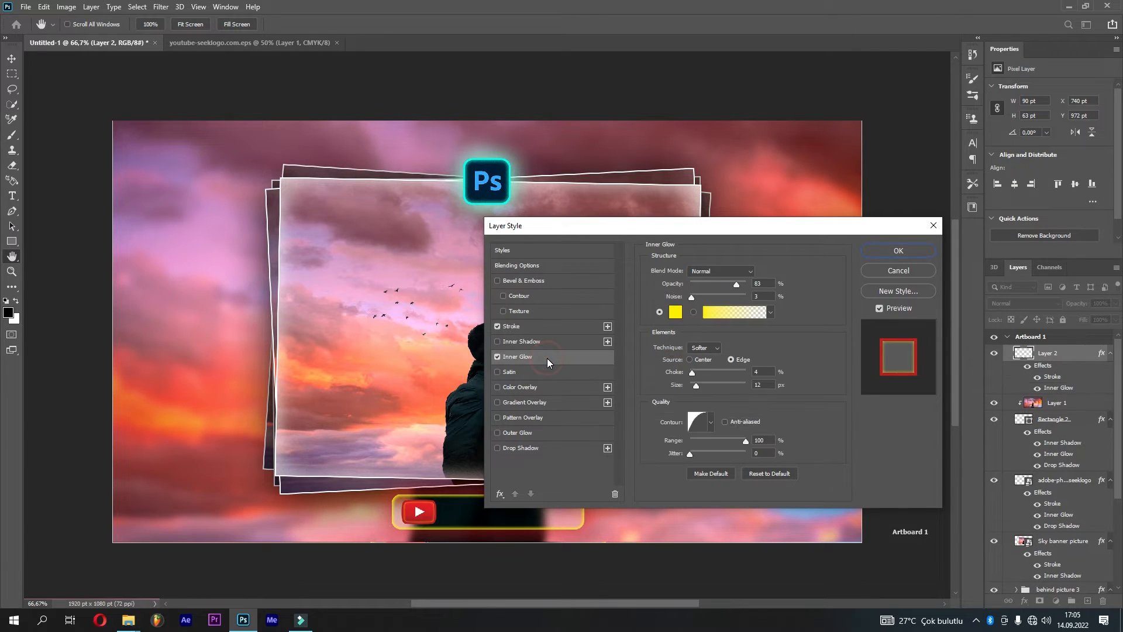
pyautogui.click(675, 312)
pyautogui.write('ffffff')
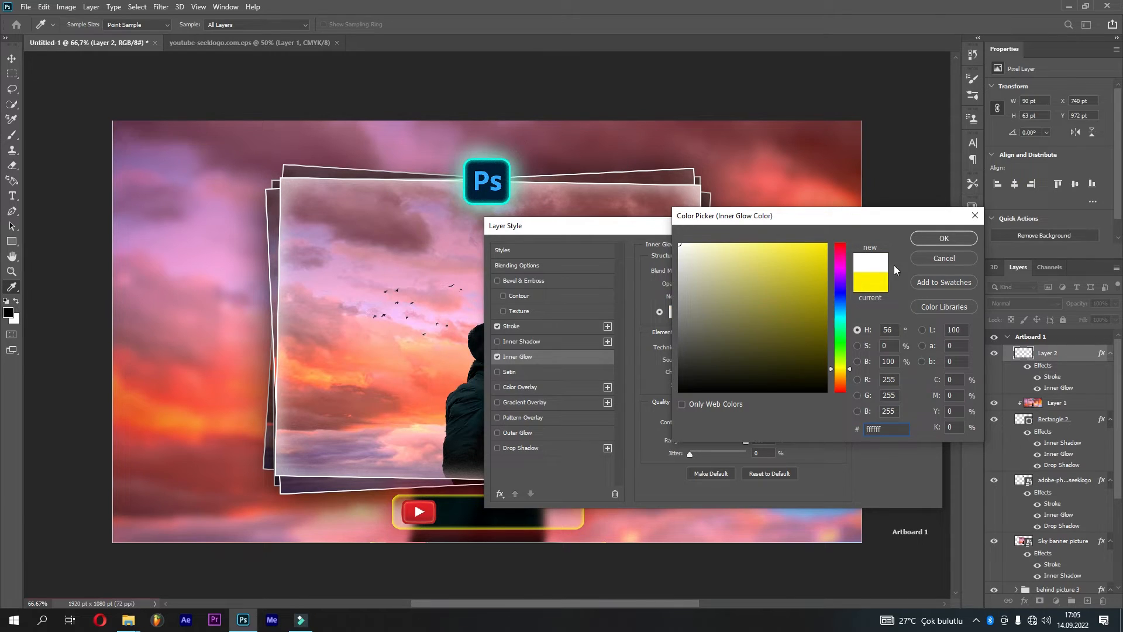
pyautogui.click(948, 237)
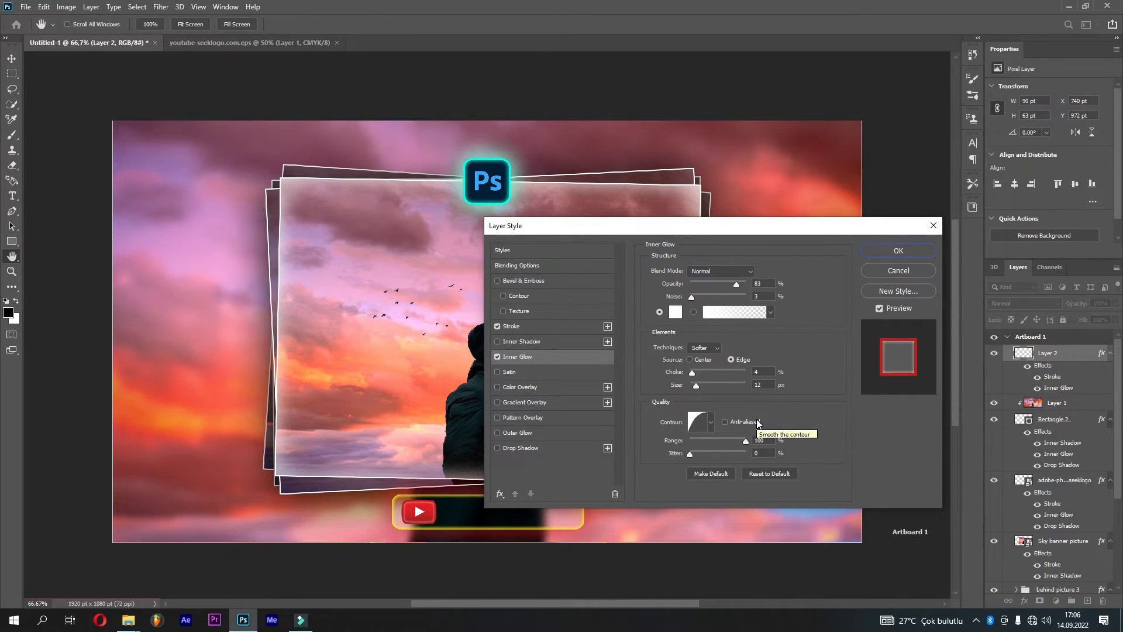
pyautogui.click(692, 313)
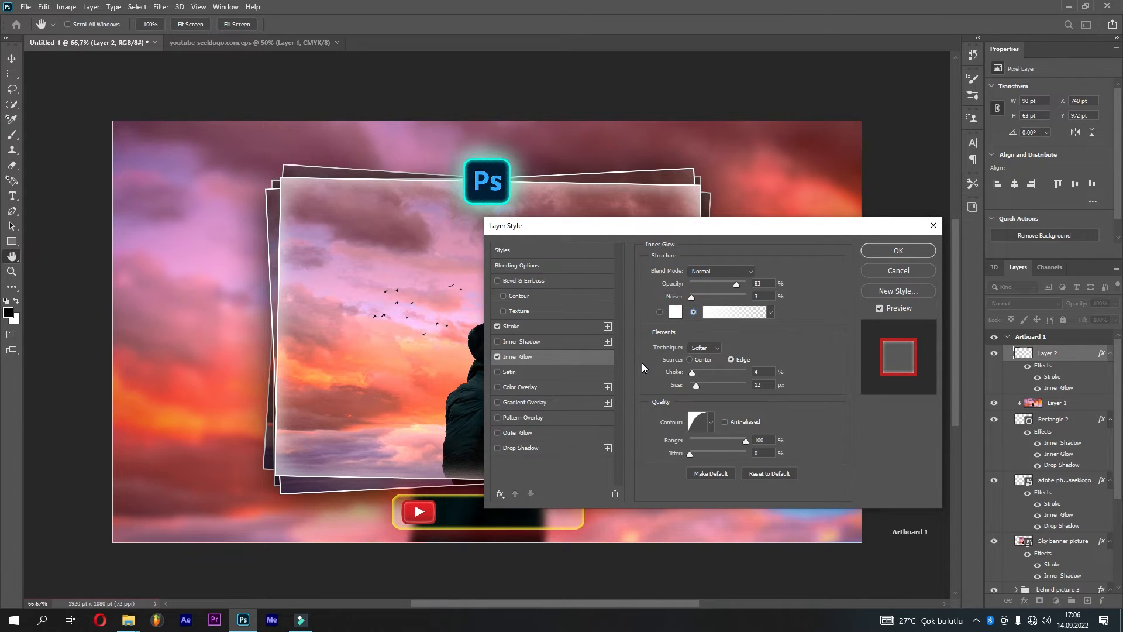
# Step: Add a red drop shadow at 100% opacity to the logo, set its inner glow to 78% opacity with gradient fill, and apply the style
pyautogui.click(532, 448)
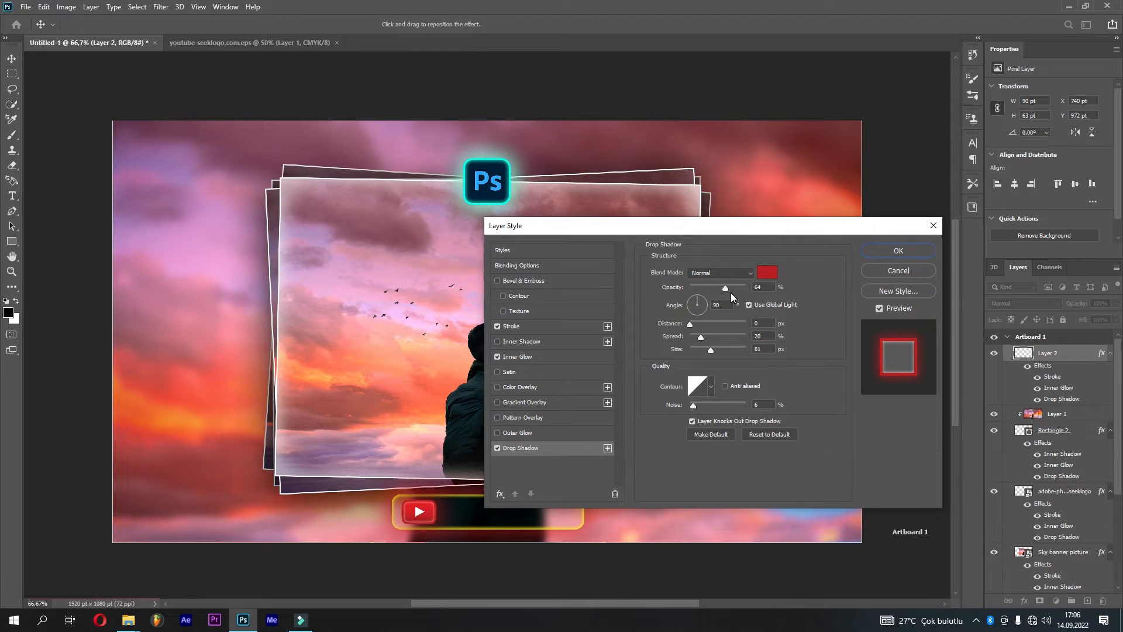
pyautogui.moveTo(727, 293); pyautogui.dragTo(779, 290)
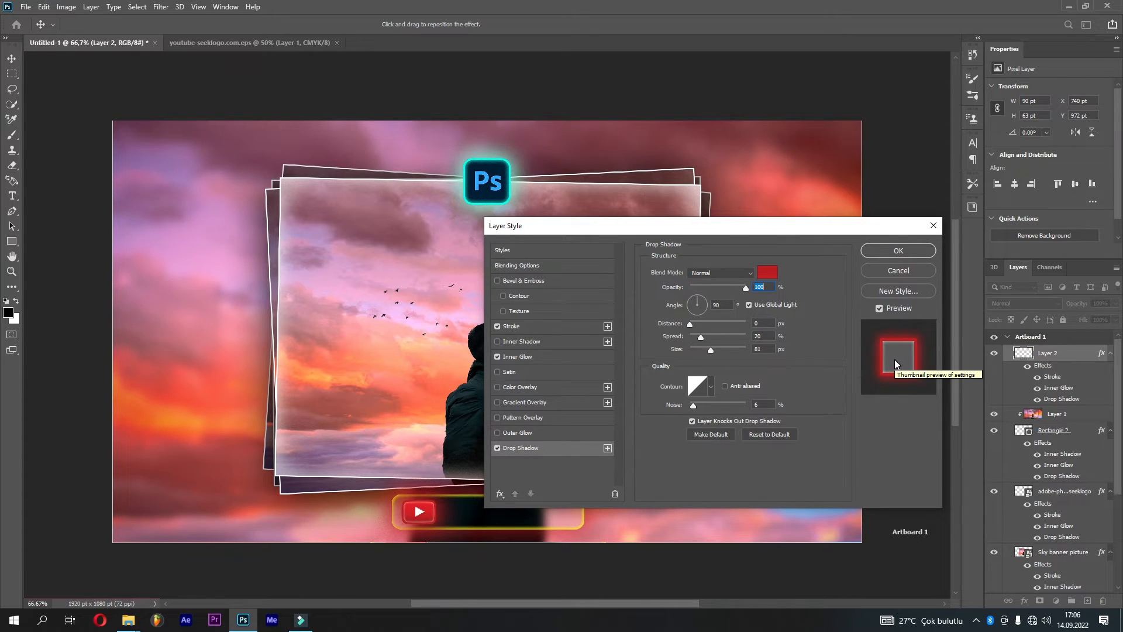
pyautogui.click(545, 356)
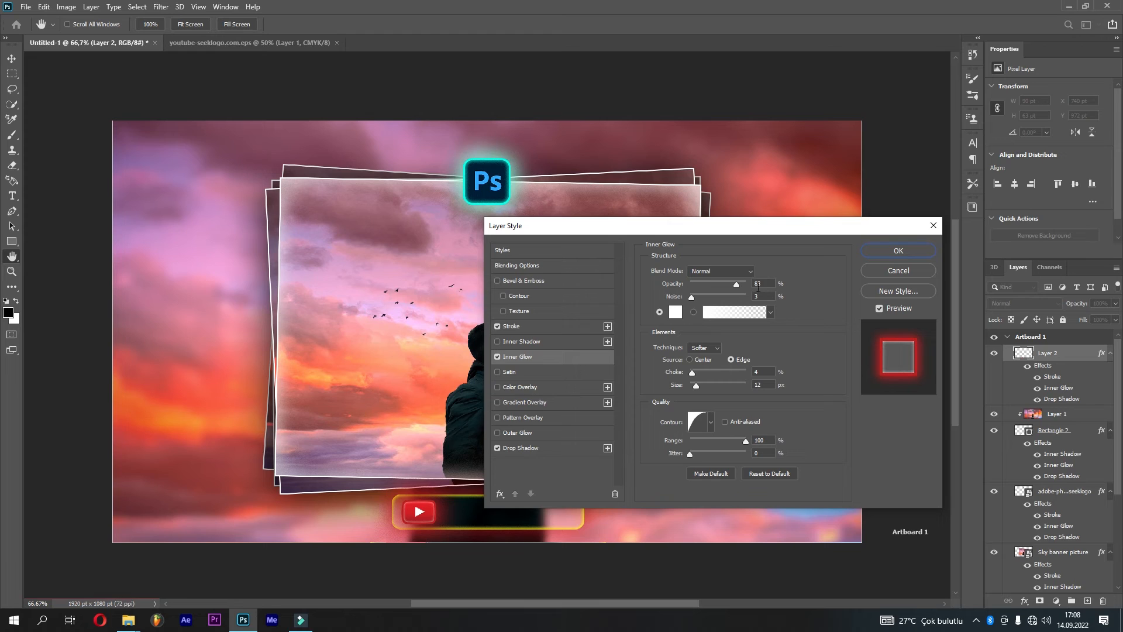
pyautogui.click(735, 285)
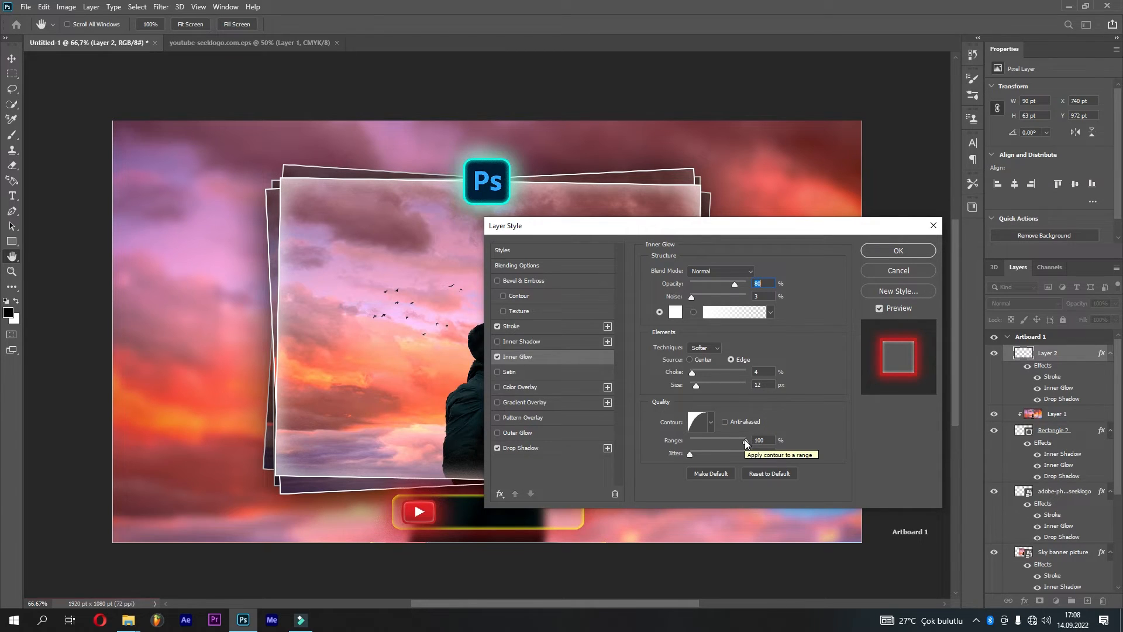
pyautogui.moveTo(734, 284); pyautogui.dragTo(719, 288)
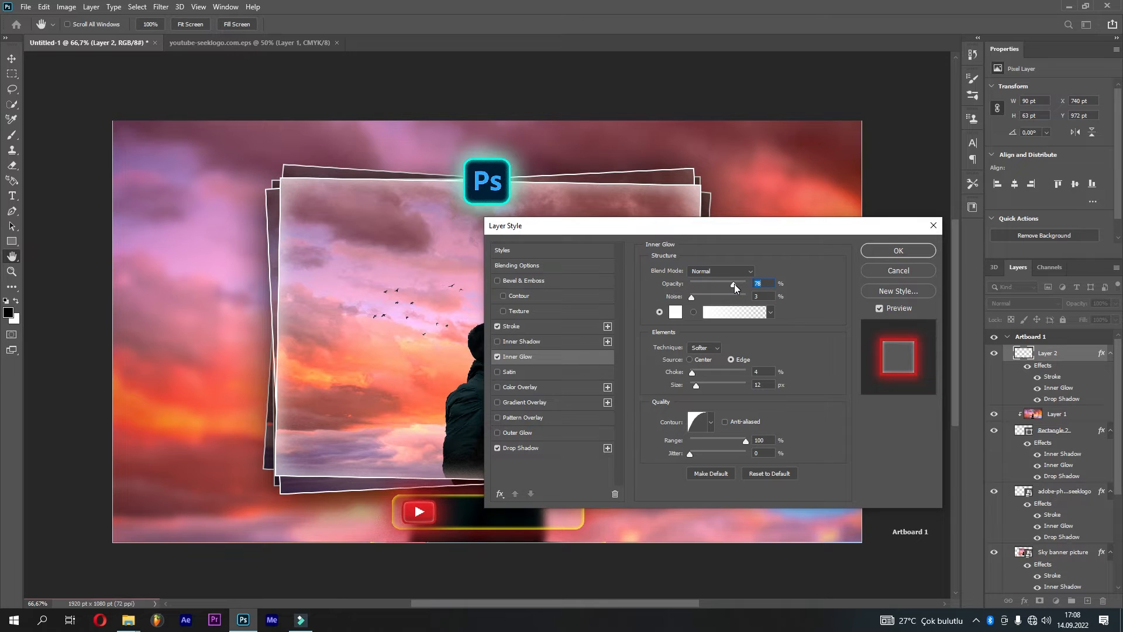
pyautogui.click(693, 312)
pyautogui.click(902, 250)
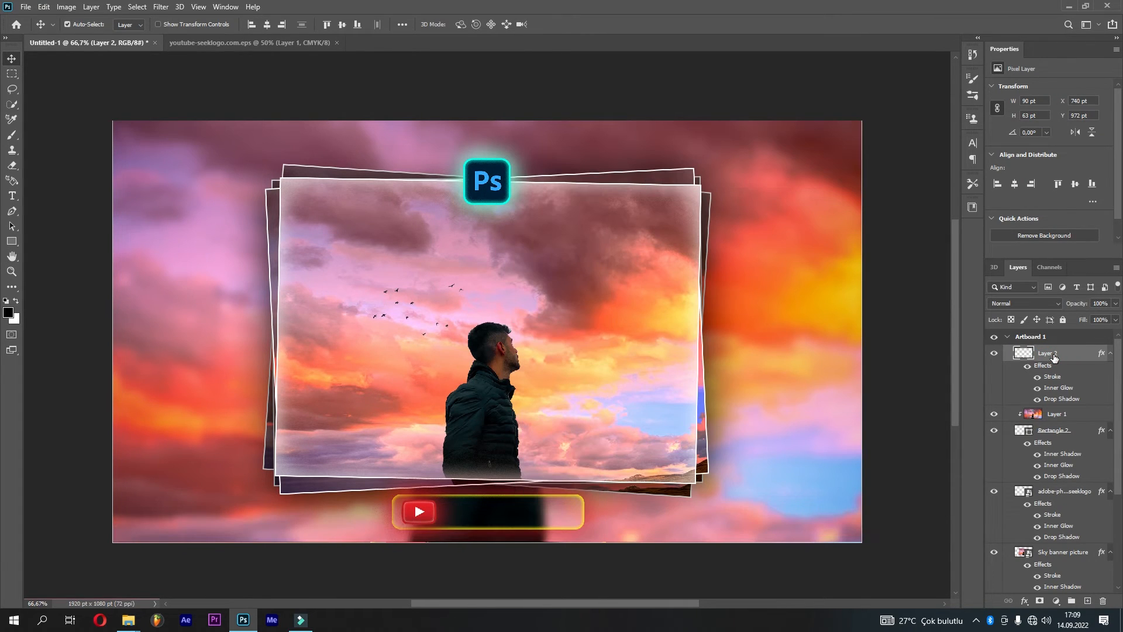
# Step: Add the text "/LIA PRODUCER" over the picture in The PLANET font at 37 pt
pyautogui.click(11, 197)
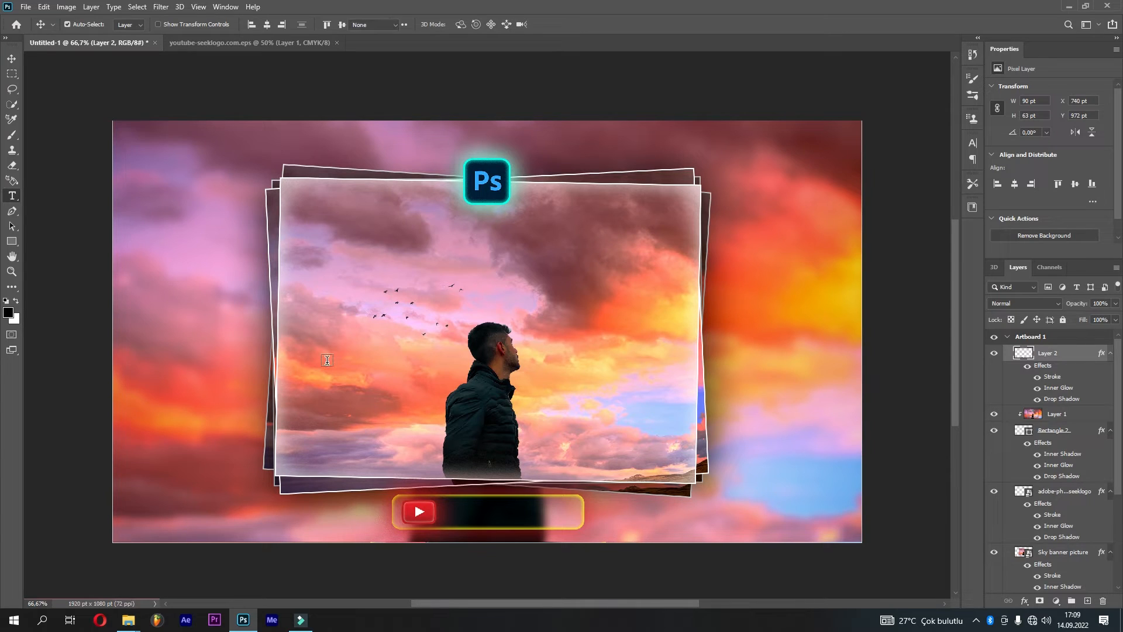
pyautogui.click(396, 361)
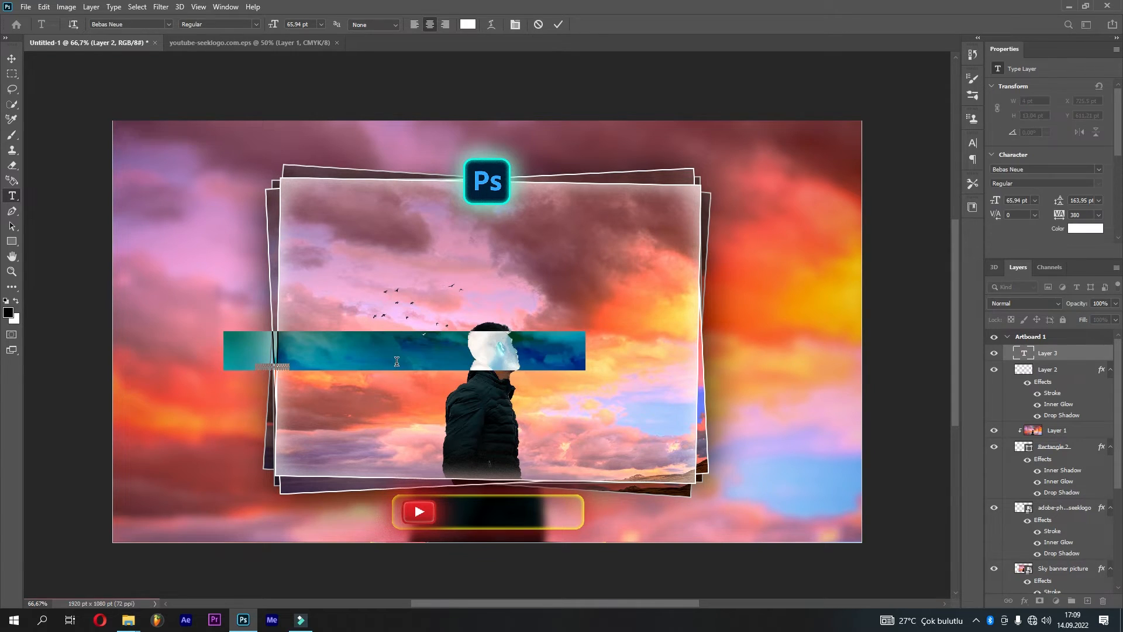
pyautogui.write('/LIA PRODUCER')
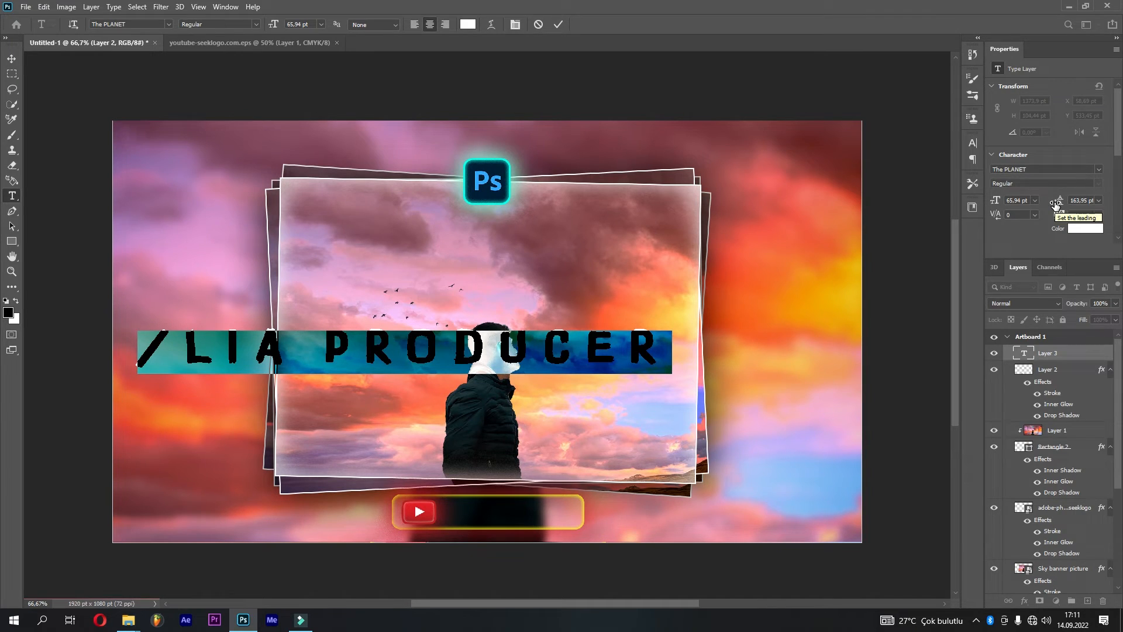
pyautogui.moveTo(1057, 205); pyautogui.dragTo(1104, 190)
pyautogui.press('Up')
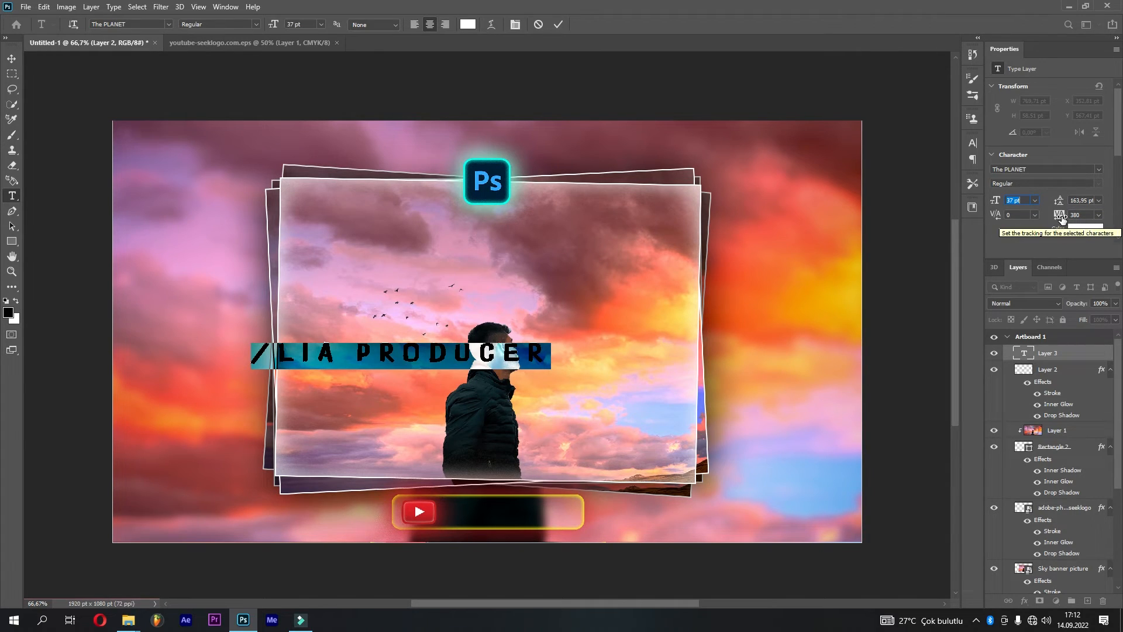
# Step: Set the text's tracking to 260, horizontal scale to 101% and anti-aliasing to Sharp, and commit the text
pyautogui.click(1098, 215)
pyautogui.click(1083, 287)
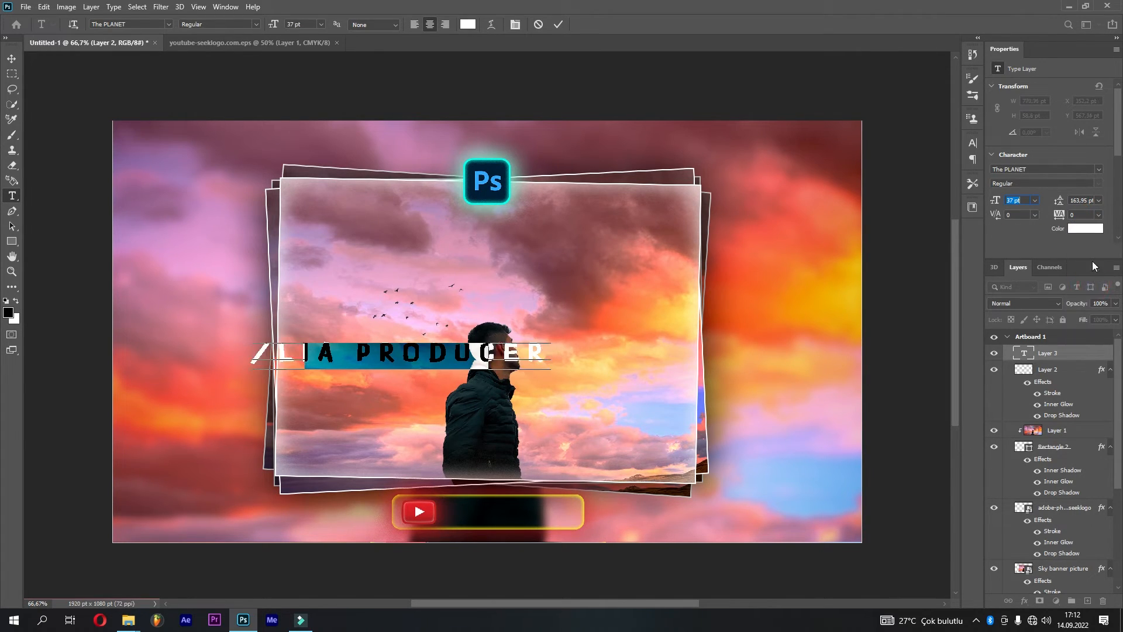
pyautogui.moveTo(1084, 260); pyautogui.dragTo(1078, 299)
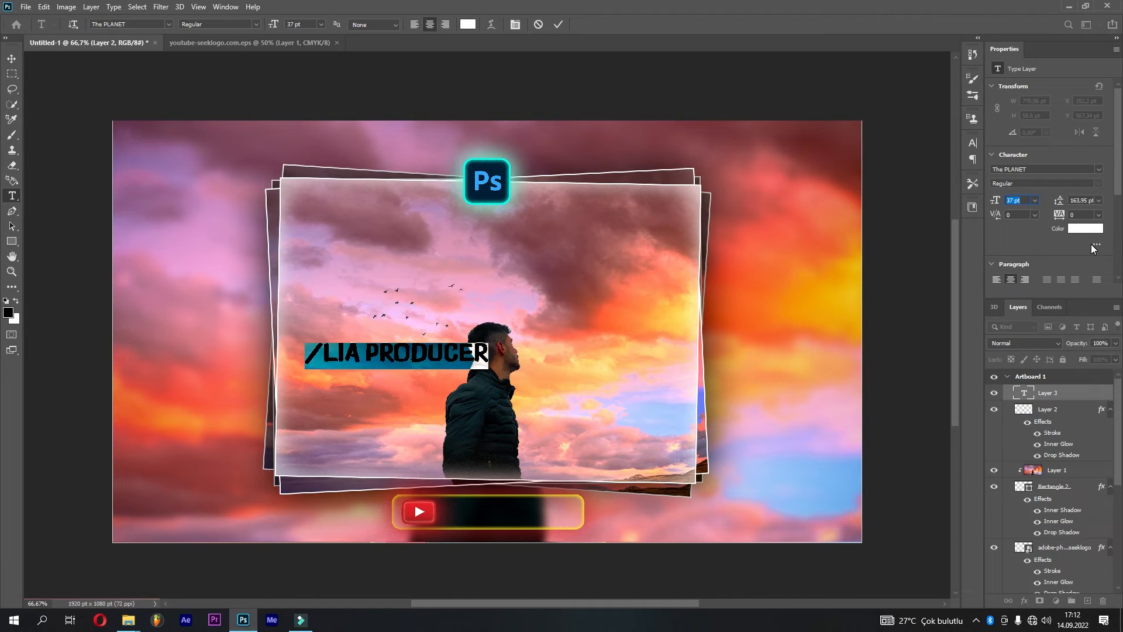
pyautogui.click(1095, 245)
pyautogui.moveTo(1059, 215); pyautogui.dragTo(984, 248)
pyautogui.click(1081, 227)
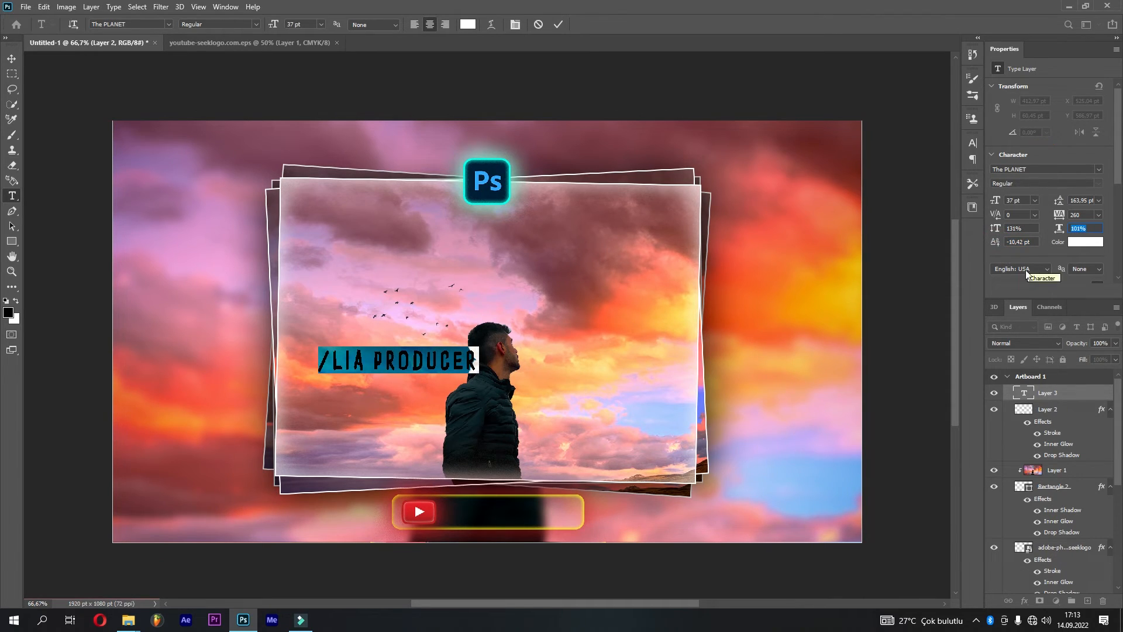
pyautogui.click(1085, 268)
pyautogui.click(1084, 272)
pyautogui.click(558, 24)
# Step: Scale the /LIA PRODUCER text down with Free Transform and move it into the label bar beside the YouTube logo
pyautogui.click(44, 6)
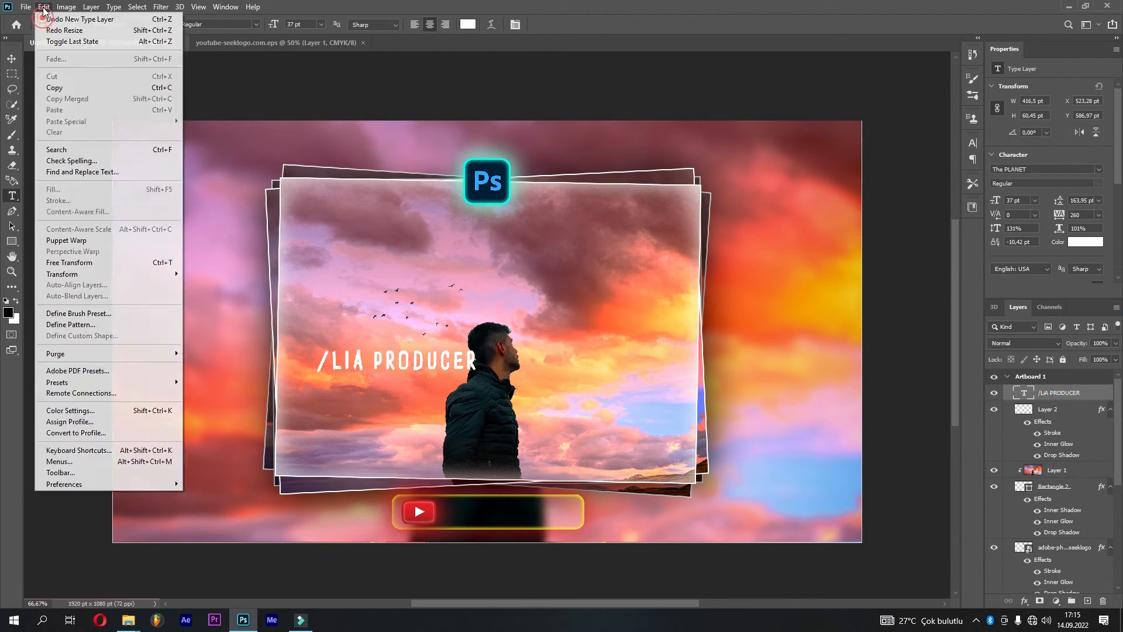
pyautogui.click(110, 261)
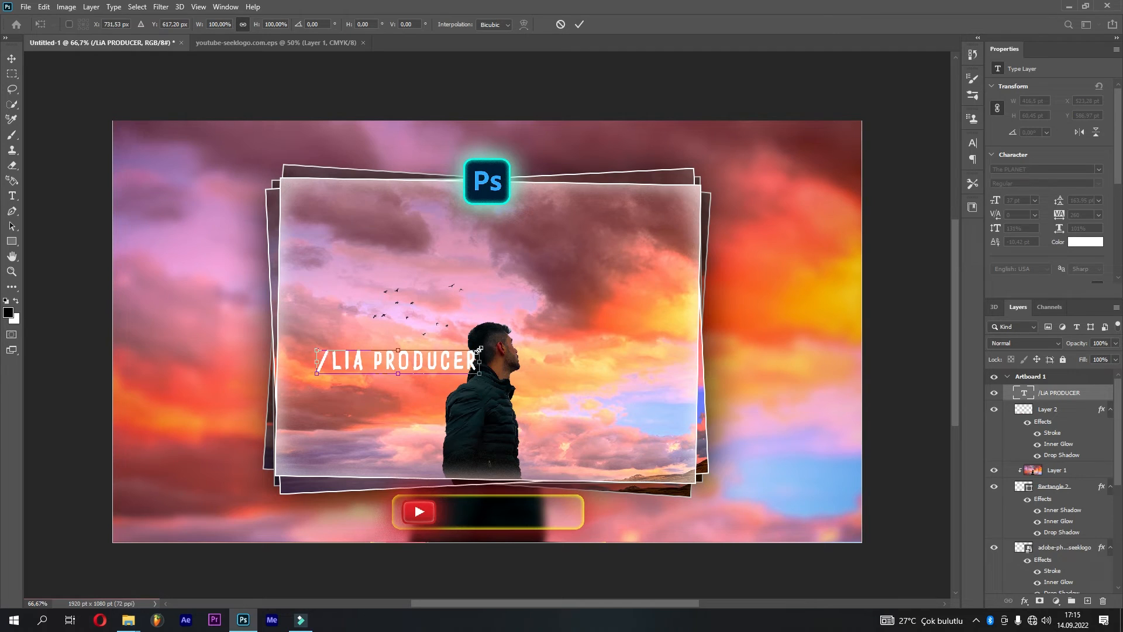
pyautogui.moveTo(479, 350); pyautogui.dragTo(533, 513)
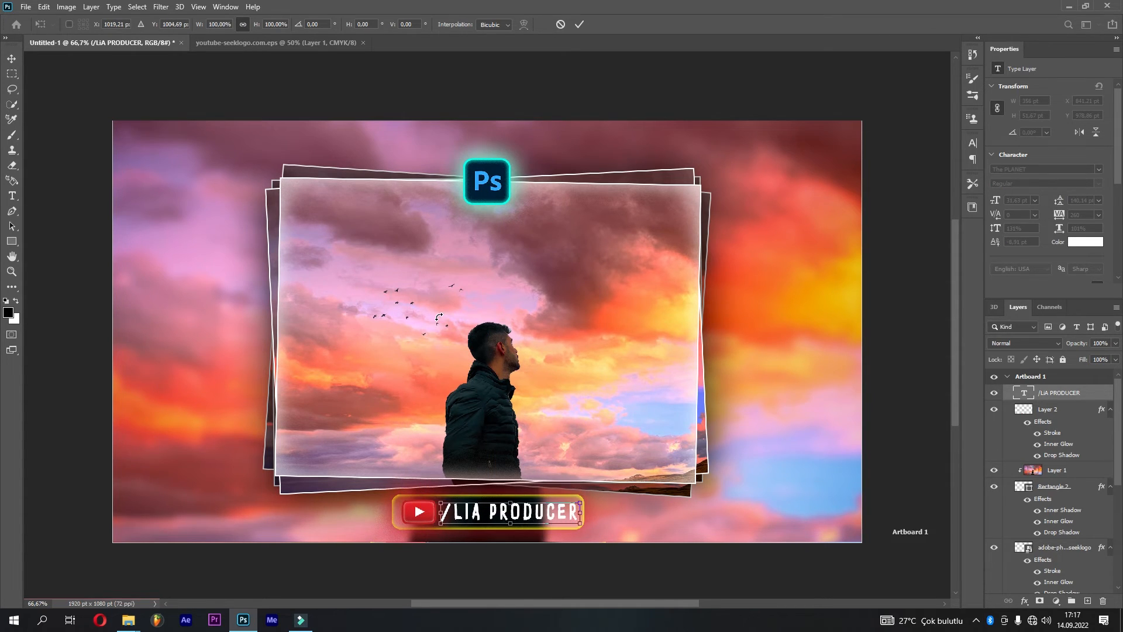
# Step: Fine-tune the text in the label bar to 99.18% scale, nudge it toward the logo, and commit the transform
pyautogui.hotkey('ctrl', '+')
pyautogui.hotkey('ctrl', '+')
pyautogui.moveTo(596, 475); pyautogui.dragTo(647, 138)
pyautogui.moveTo(657, 297); pyautogui.dragTo(533, 147)
pyautogui.moveTo(480, 433); pyautogui.dragTo(473, 439)
pyautogui.moveTo(730, 405)
pyautogui.mouseDown()
pyautogui.moveTo(717, 408)
pyautogui.moveTo(725, 397)
pyautogui.mouseUp()
pyautogui.press('Left')
pyautogui.press('Left')
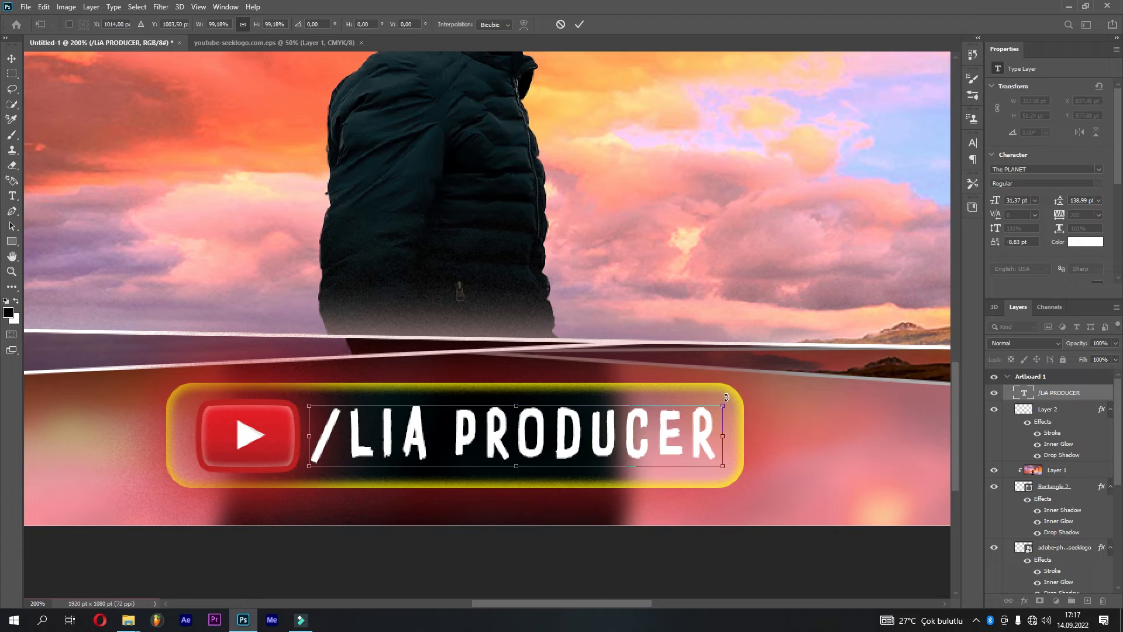
pyautogui.press('Return')
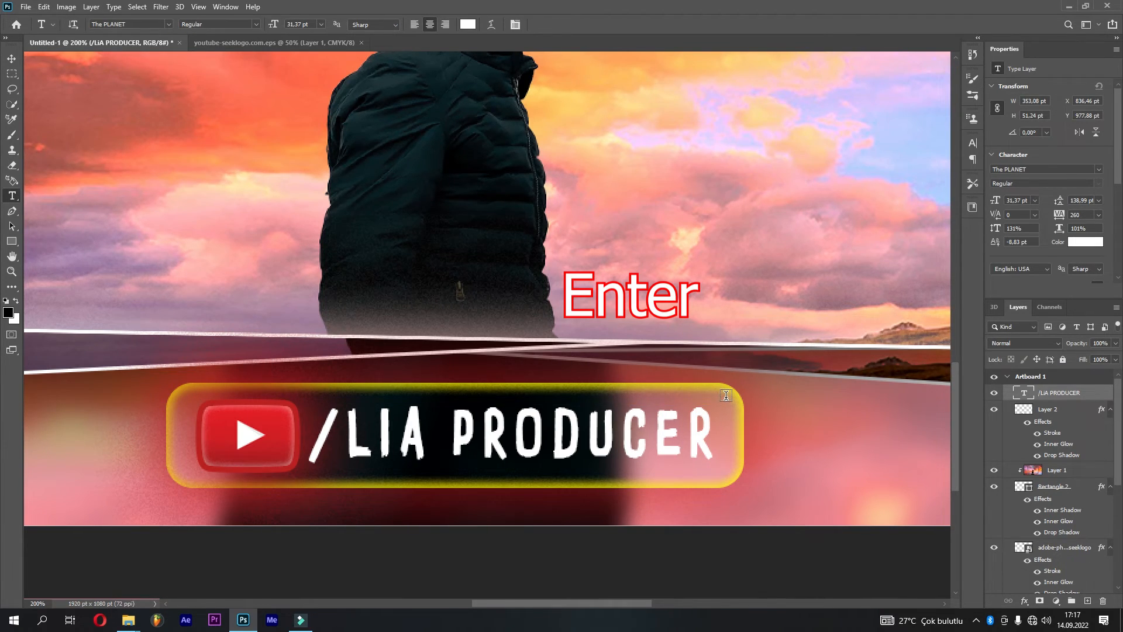
# Step: Add a 2 px red stroke positioned outside to the /LIA PRODUCER text layer
pyautogui.hotkey('ctrl', '0')
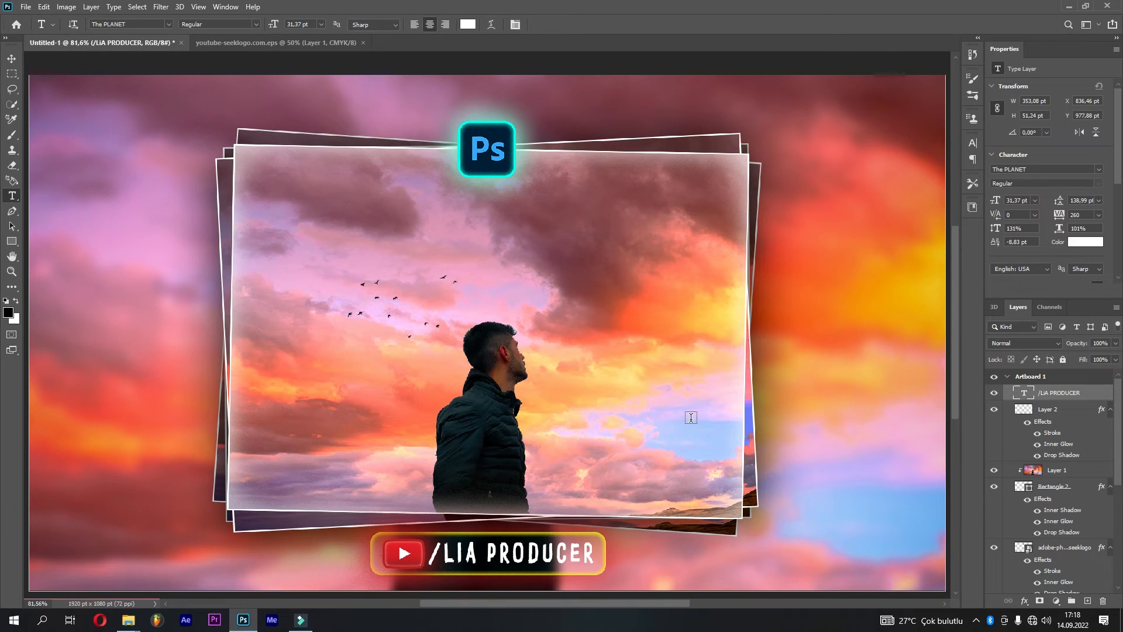
pyautogui.rightClick(1053, 394)
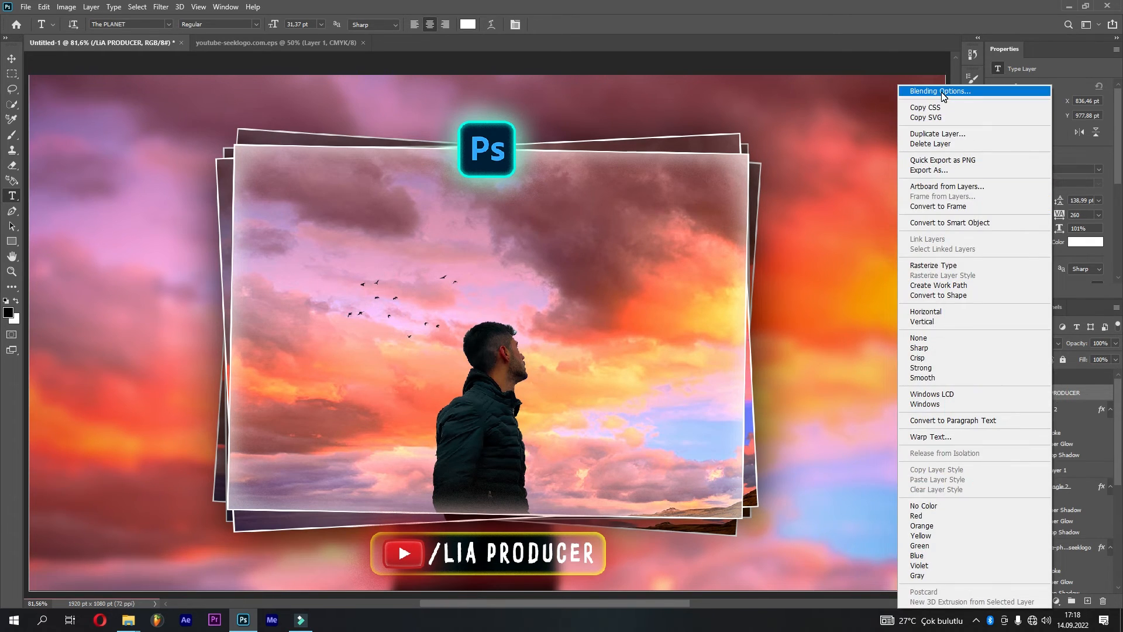
pyautogui.click(943, 92)
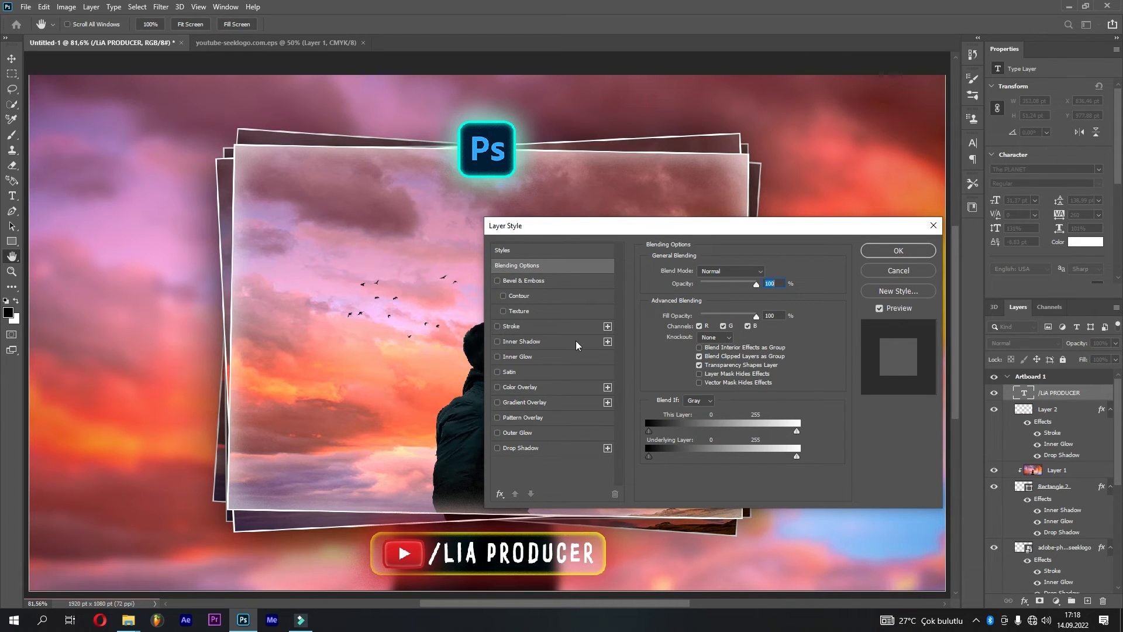
pyautogui.click(543, 326)
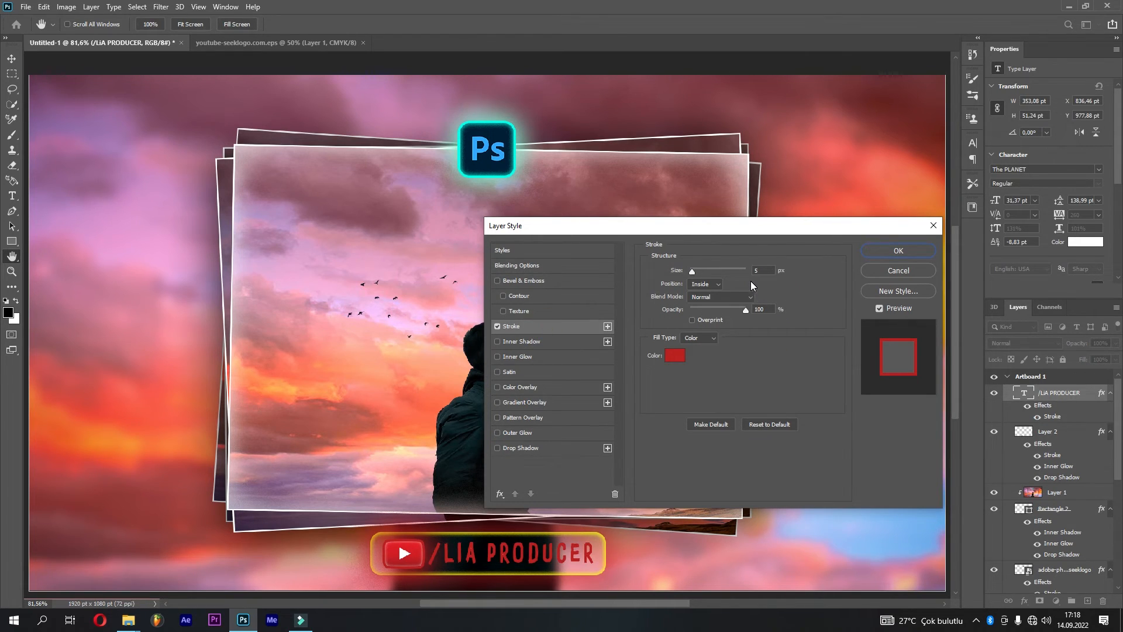
pyautogui.doubleClick(764, 270)
pyautogui.write('2')
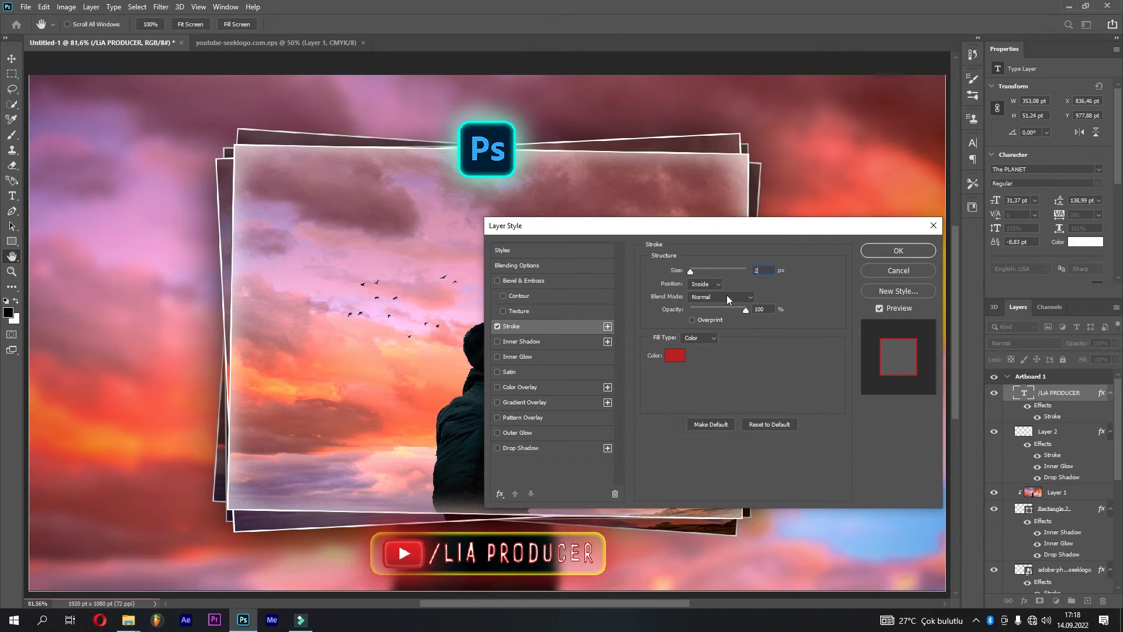
pyautogui.click(714, 294)
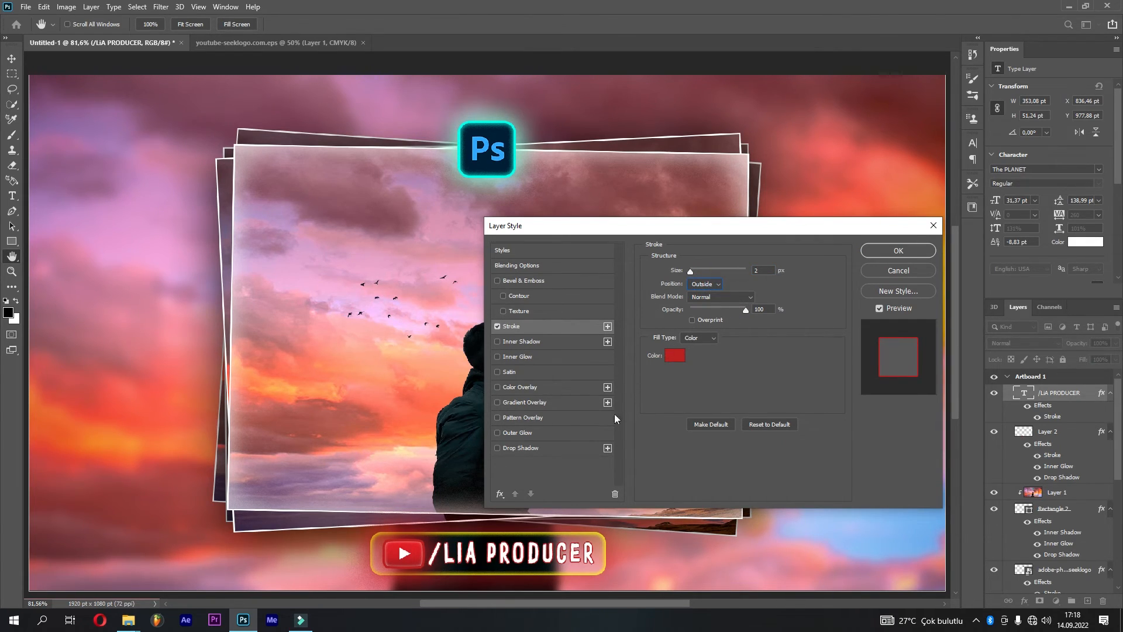
# Step: Add a red drop shadow glow to the text with 0 px distance, 13% spread and 43 px size, and apply the layer style
pyautogui.click(550, 448)
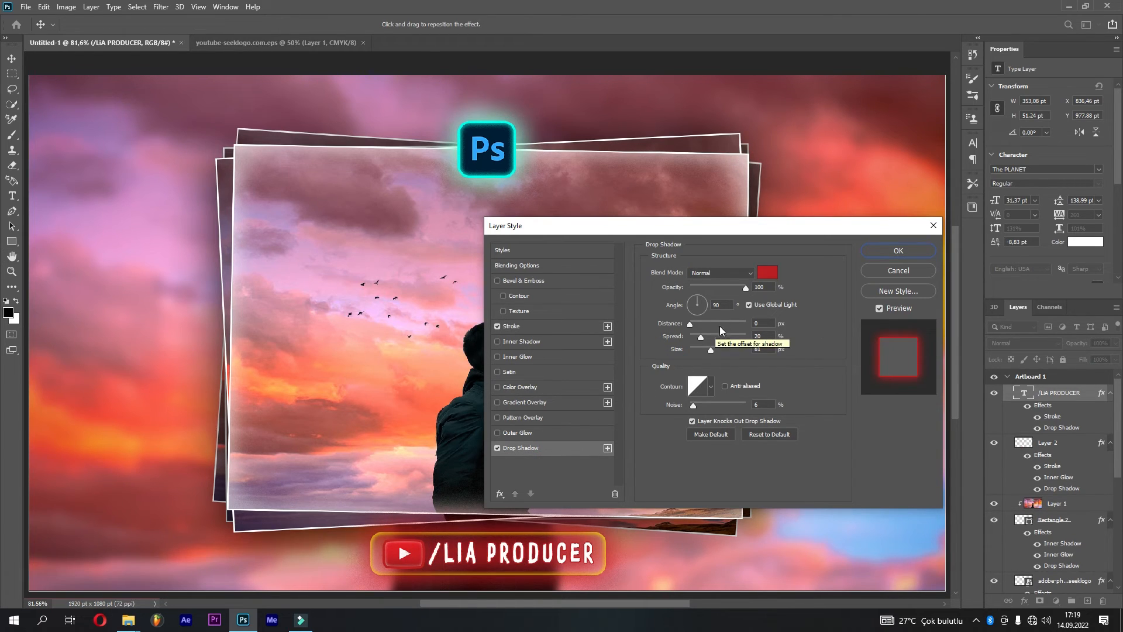
pyautogui.moveTo(702, 335); pyautogui.dragTo(704, 349)
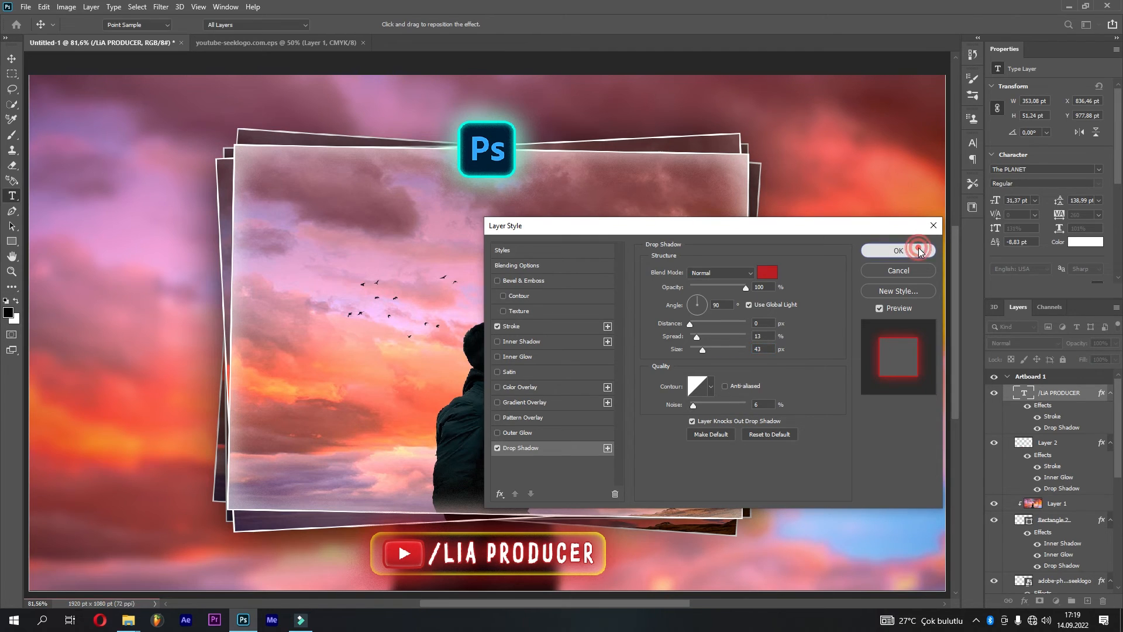
pyautogui.click(901, 250)
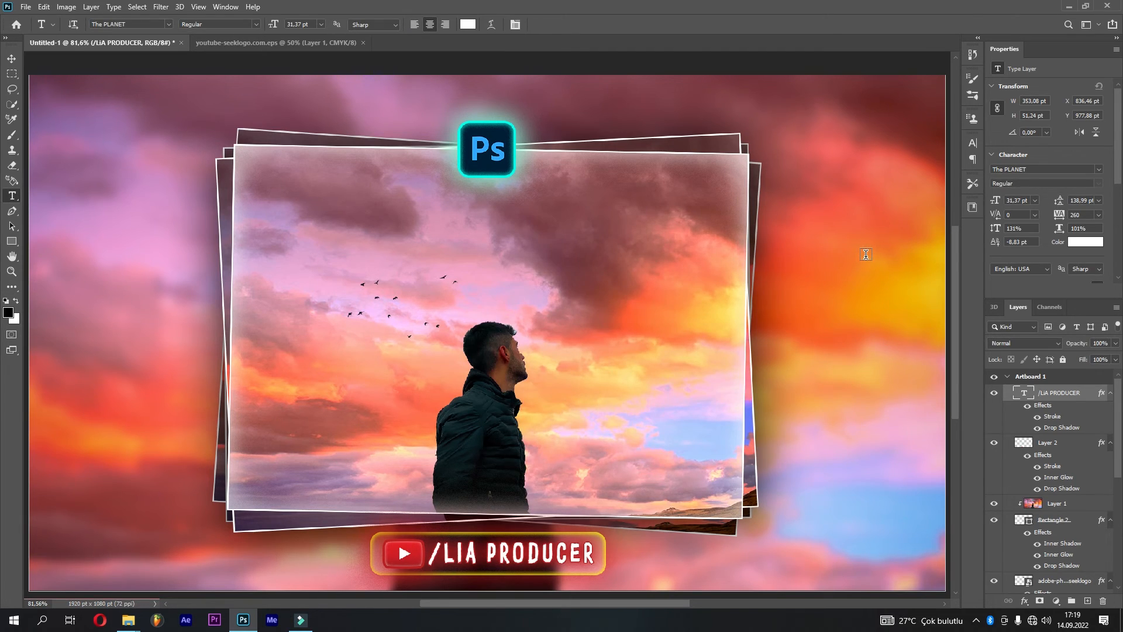
# Step: Move the three behind-picture groups, the Sky banner picture and the Photoshop logo slightly upward together with Free Transform, comparing before and after
pyautogui.hotkey('ctrl', '-')
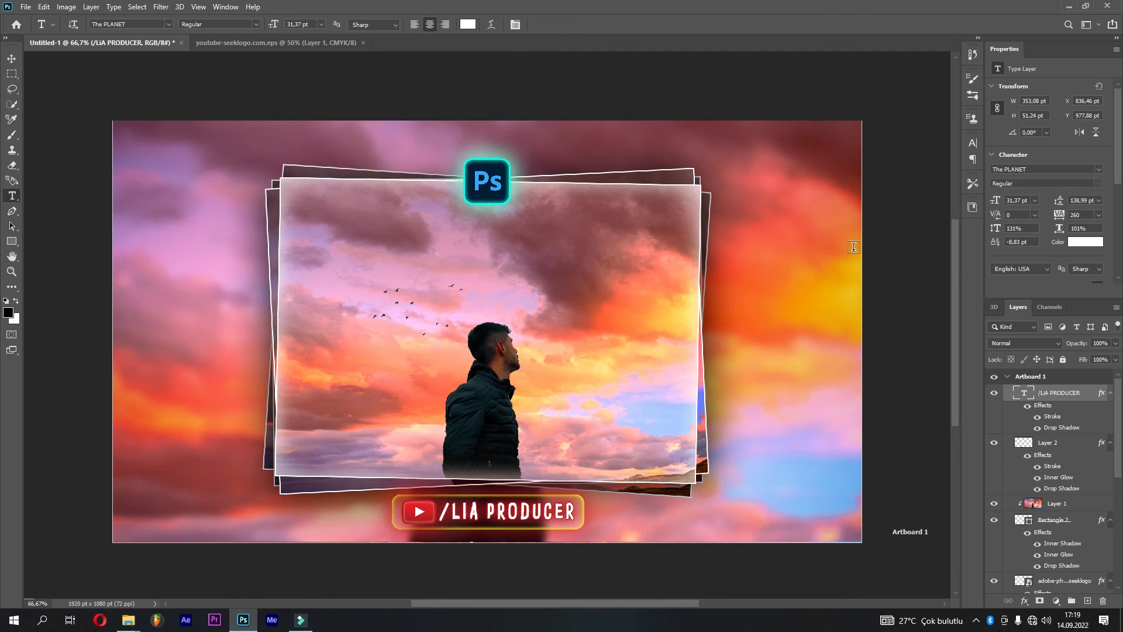
pyautogui.scroll(-5, 1047, 465)
pyautogui.click(1055, 549)
pyautogui.keyDown('ctrl'); pyautogui.click(1058, 514); pyautogui.keyUp('ctrl')
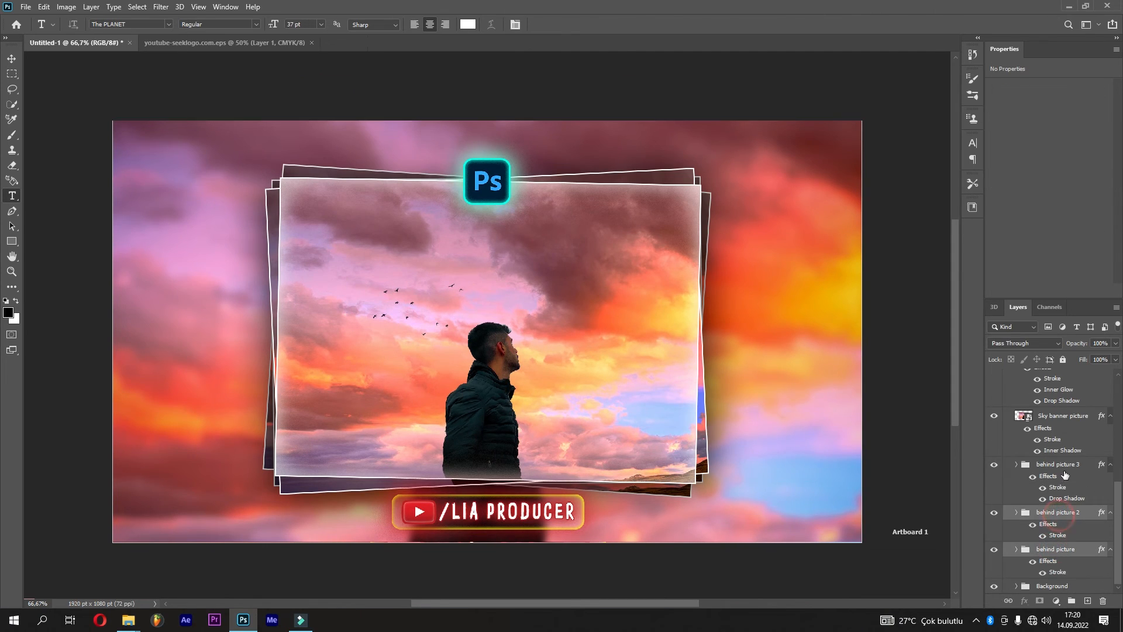
pyautogui.keyDown('ctrl'); pyautogui.click(1063, 465); pyautogui.keyUp('ctrl')
pyautogui.keyDown('ctrl'); pyautogui.click(1062, 419); pyautogui.keyUp('ctrl')
pyautogui.scroll(3, 1055, 460)
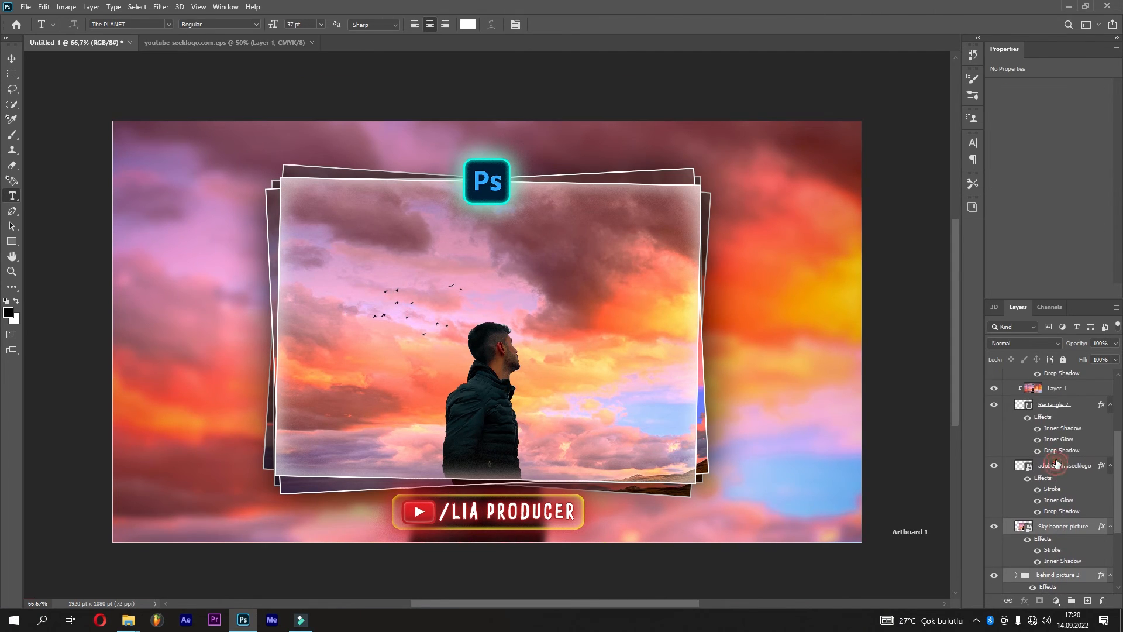
pyautogui.keyDown('ctrl'); pyautogui.click(1056, 465); pyautogui.keyUp('ctrl')
pyautogui.click(44, 7)
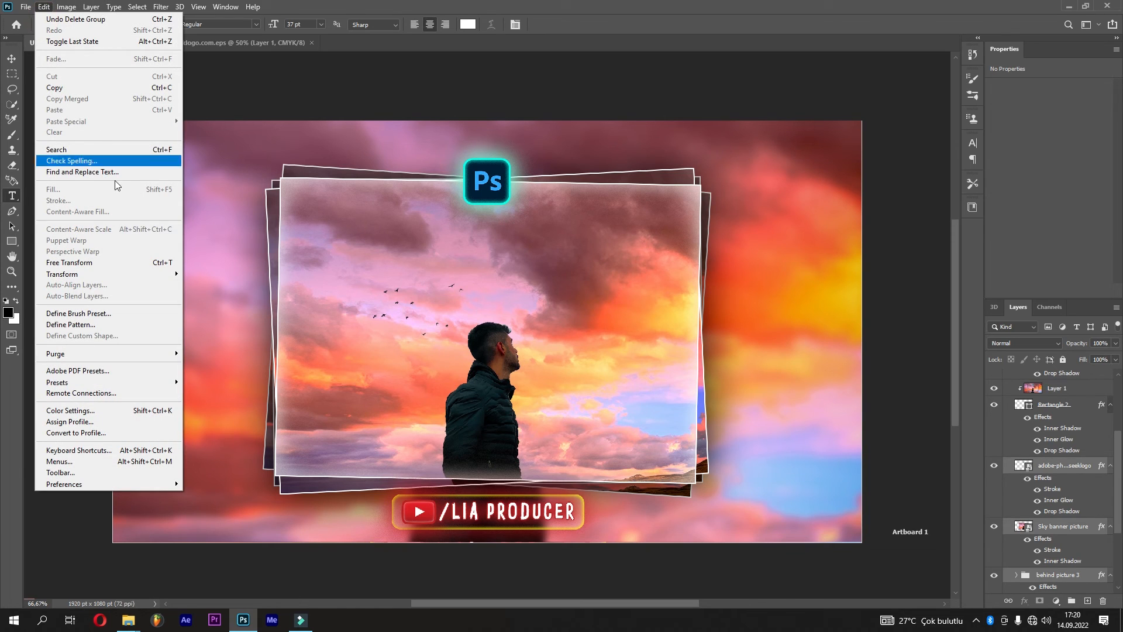
pyautogui.click(124, 261)
pyautogui.moveTo(409, 306); pyautogui.dragTo(409, 301)
pyautogui.press('Return')
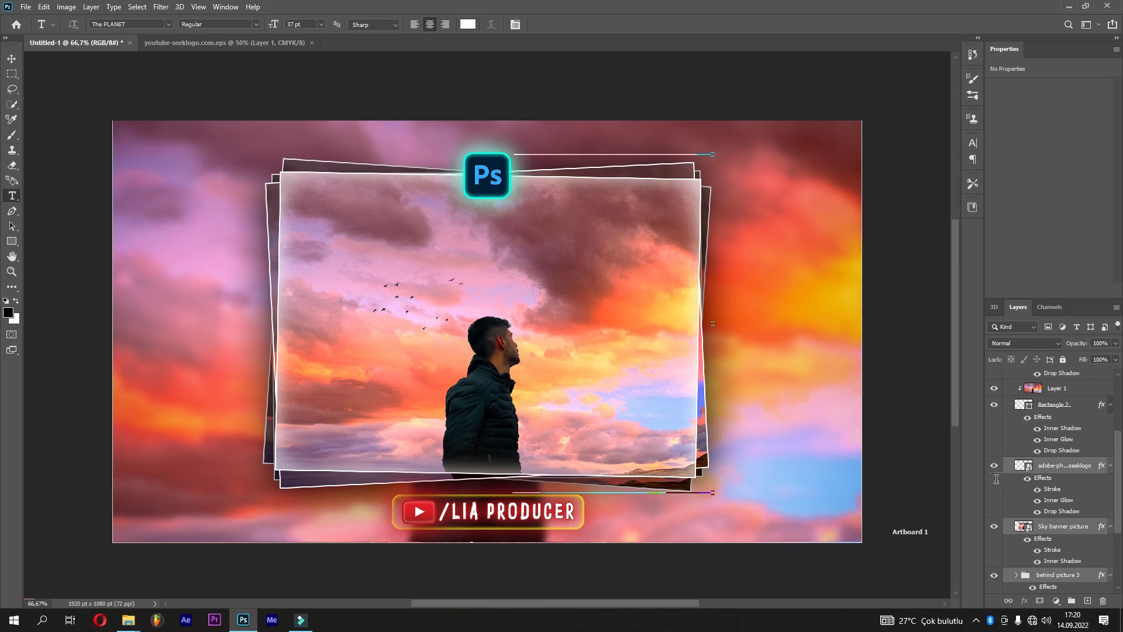
pyautogui.hotkey('ctrl', 'z')
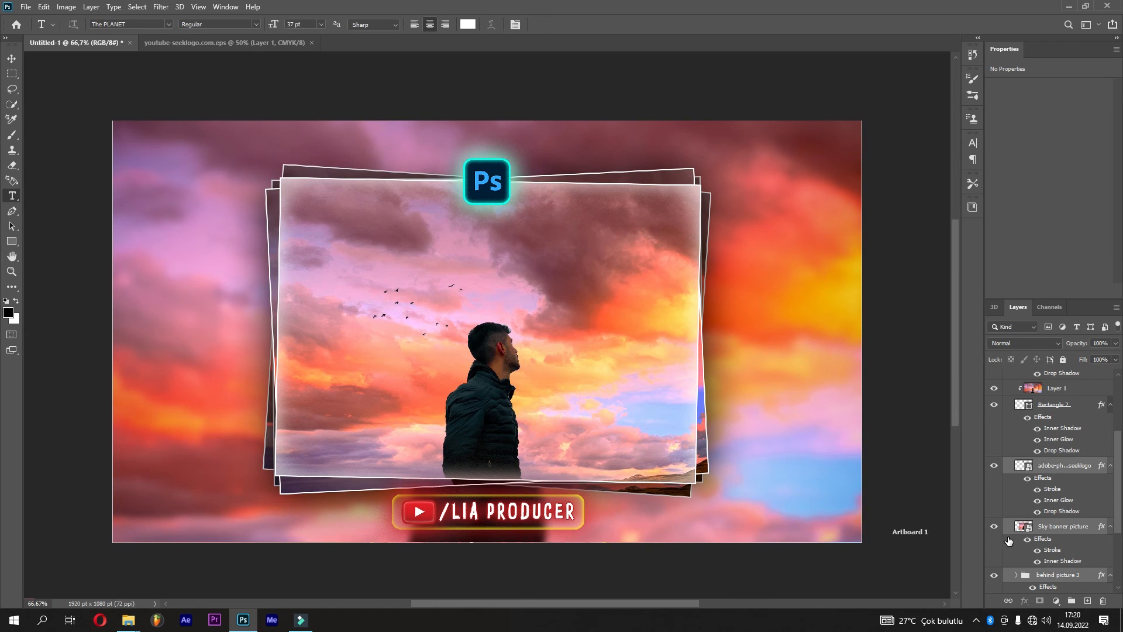
pyautogui.hotkey('ctrl', 'shift', 'z')
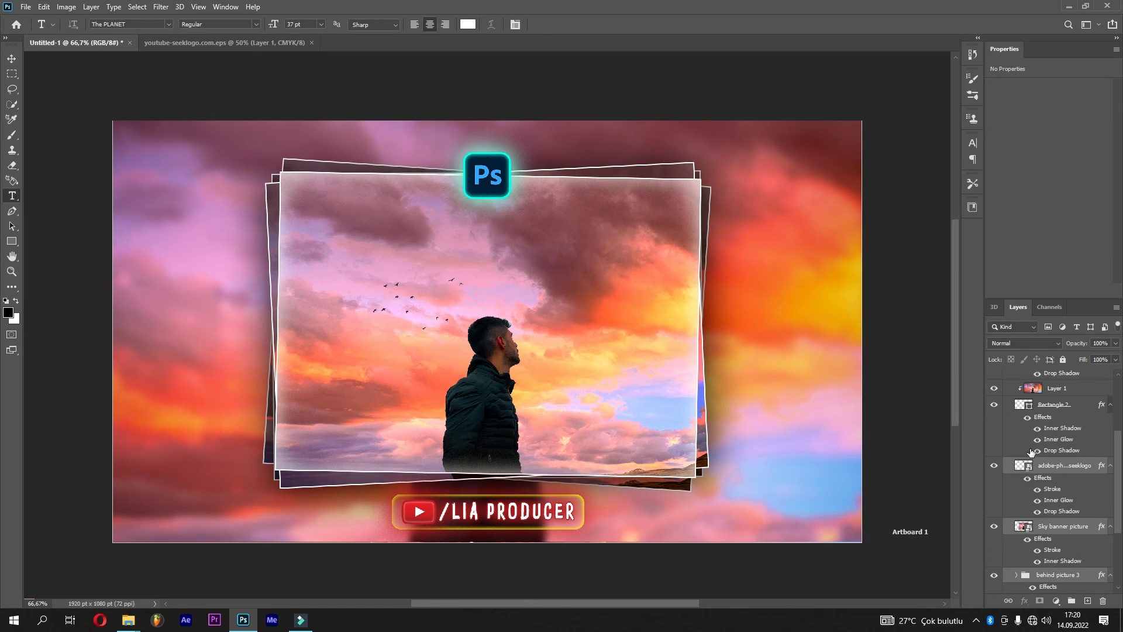
# Step: Select the /LIA PRODUCER text layer at the top of the artboard's layer stack
pyautogui.click(1075, 409)
pyautogui.scroll(3, 1074, 416)
pyautogui.scroll(3, 1074, 416)
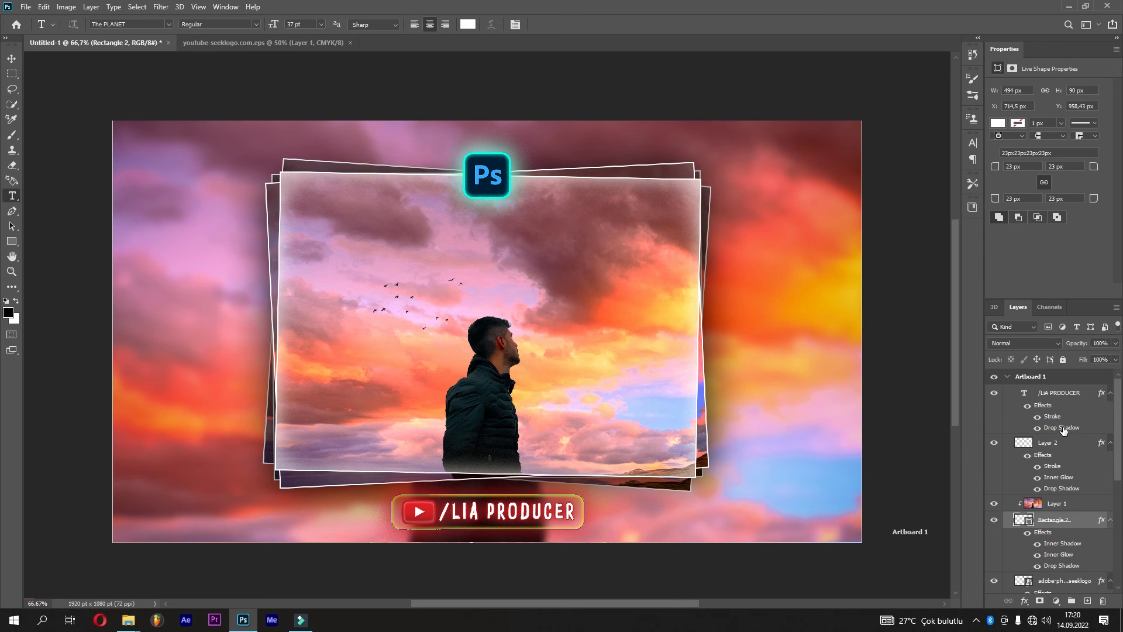
pyautogui.click(1061, 398)
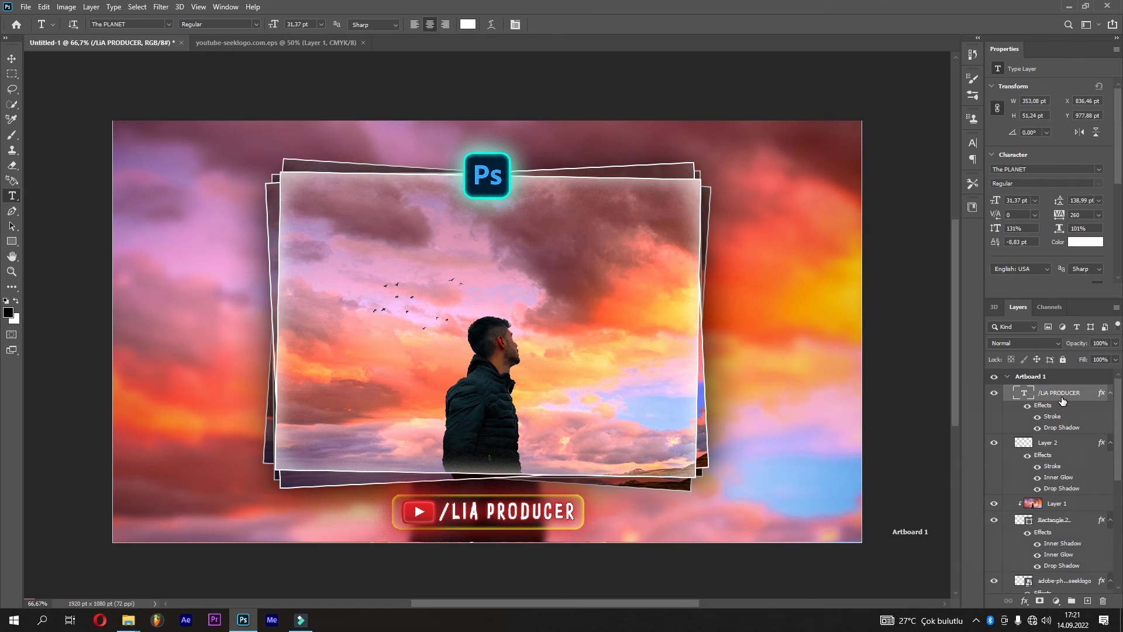